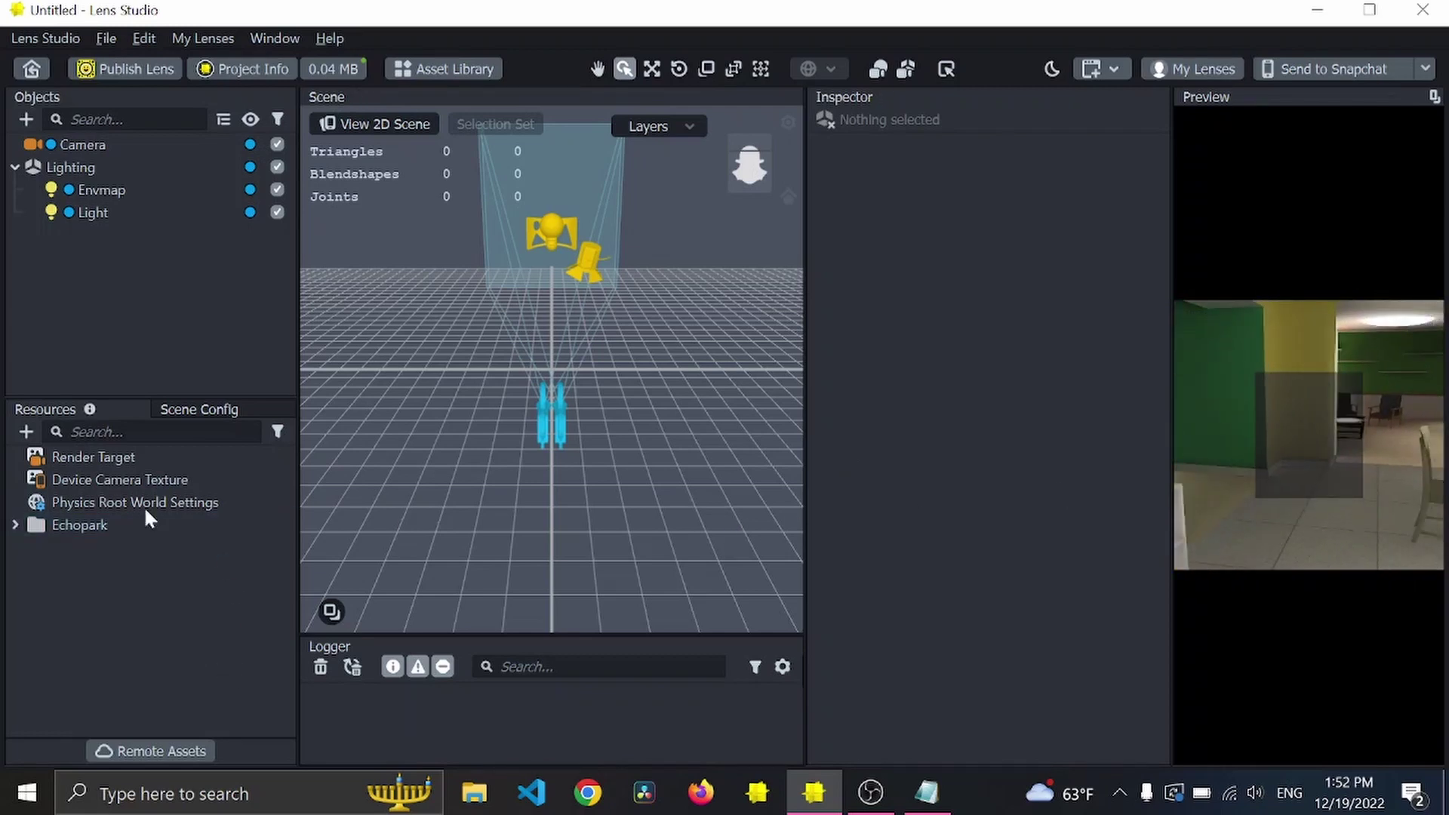
# Create a new script resource and rename it distanceTracker.
pyautogui.click(25, 433)
pyautogui.click(50, 77)
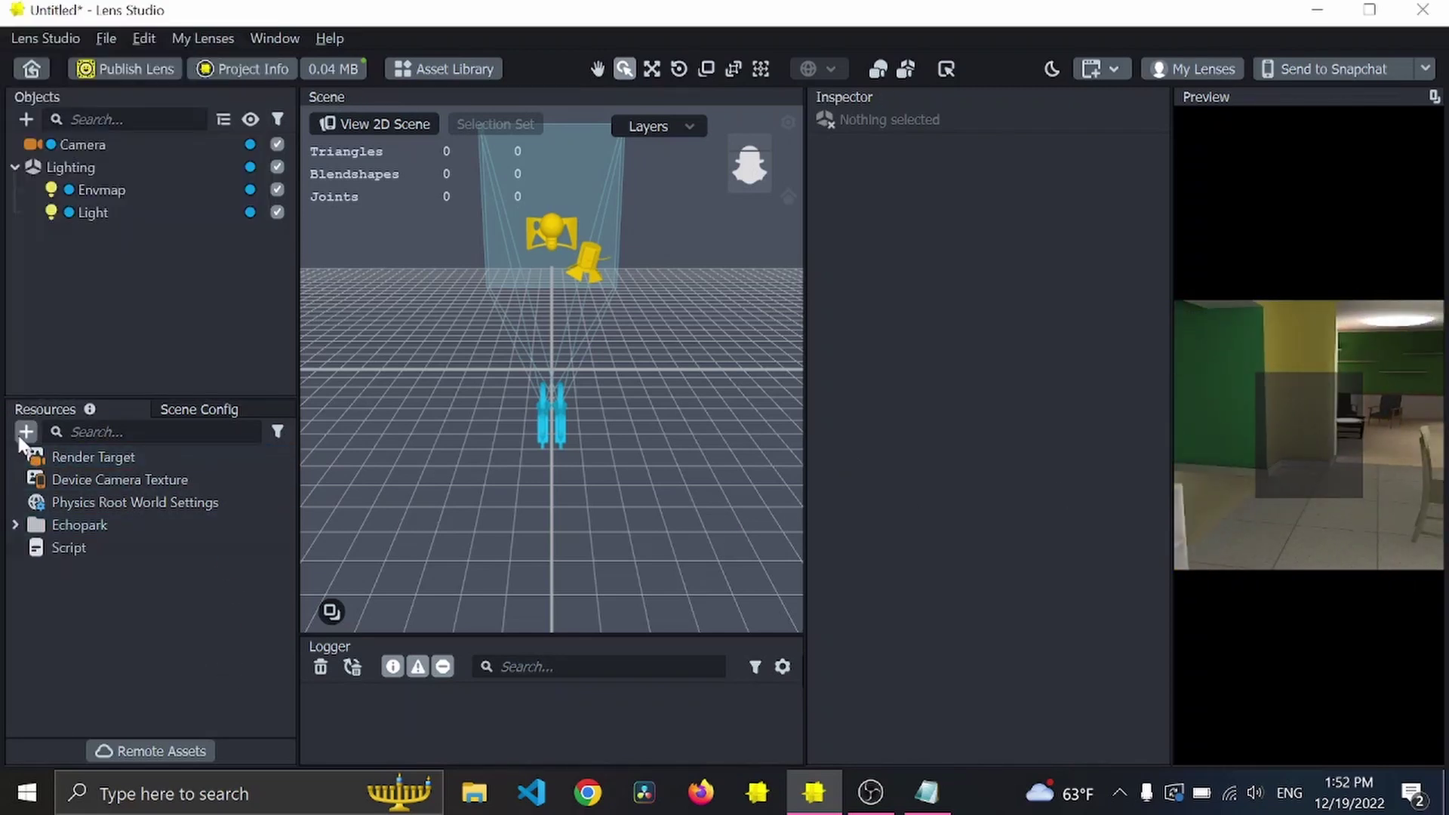
pyautogui.doubleClick(139, 541)
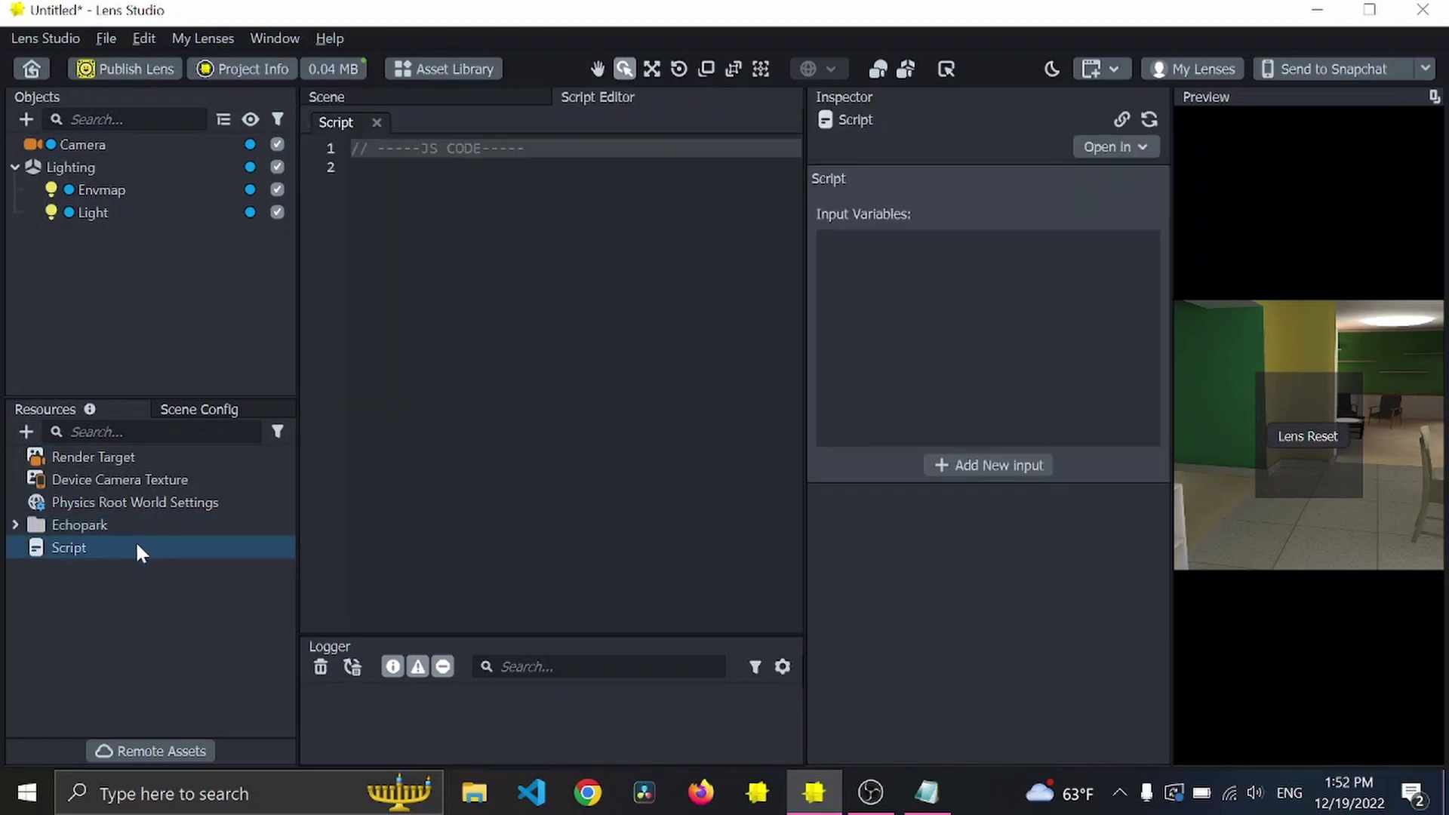
pyautogui.rightClick(134, 540)
pyautogui.click(252, 246)
pyautogui.write('distanceTracker')
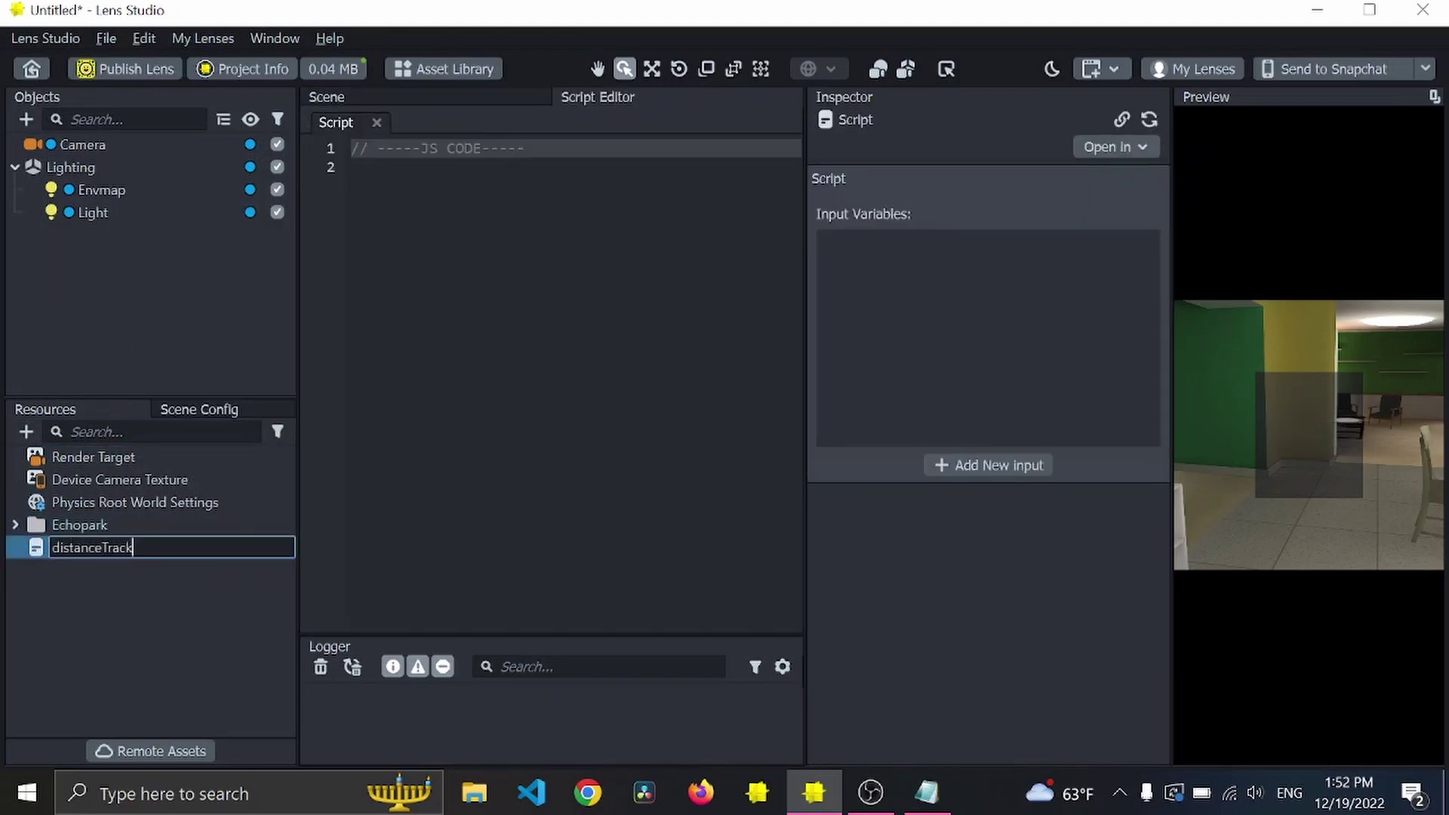
pyautogui.press('Return')
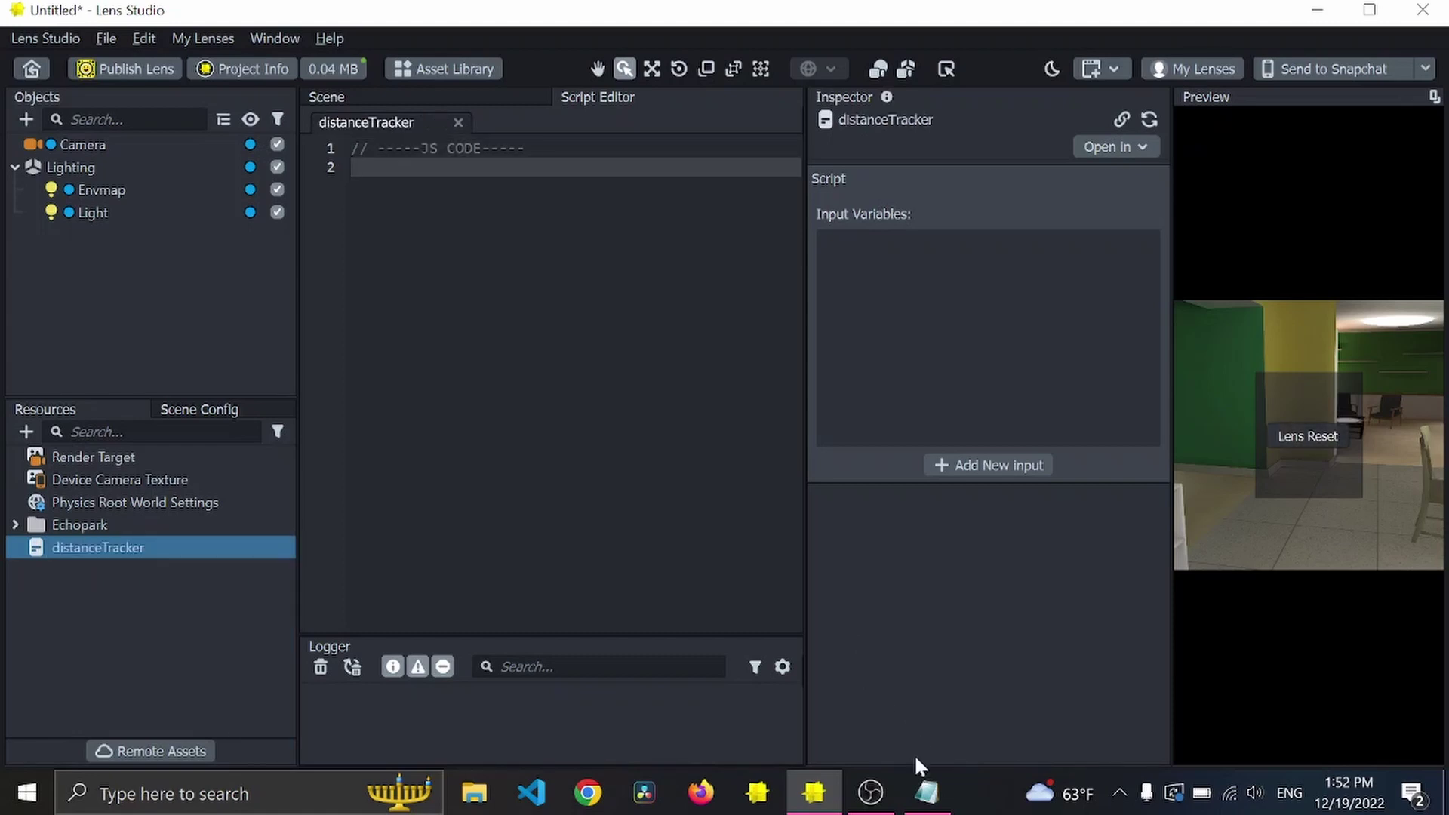
# Copy the whole JS code from the untitled Notepad file and paste it into the distanceTracker script in Lens Studio.
pyautogui.click(927, 792)
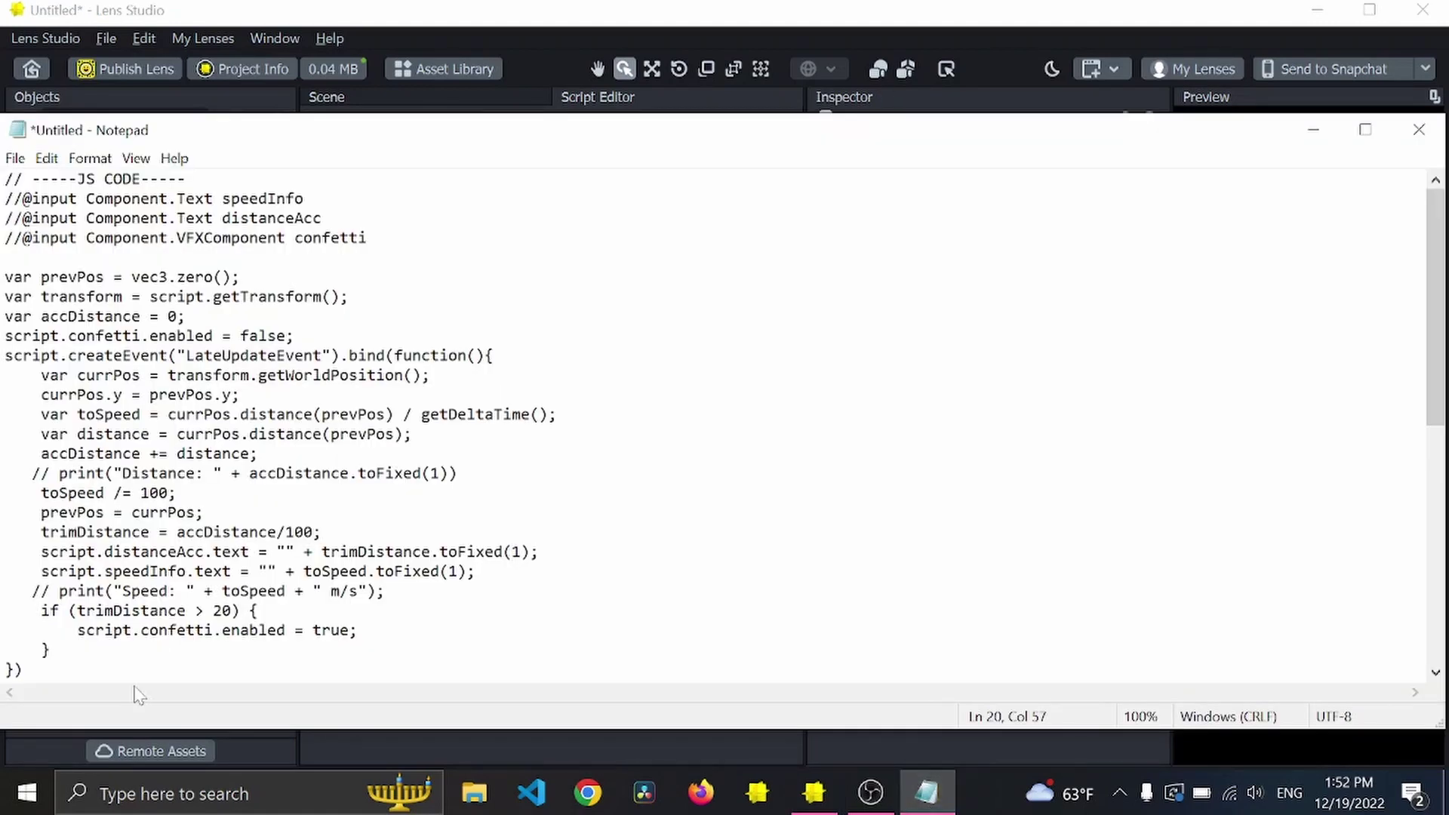
pyautogui.moveTo(22, 670); pyautogui.dragTo(6, 181)
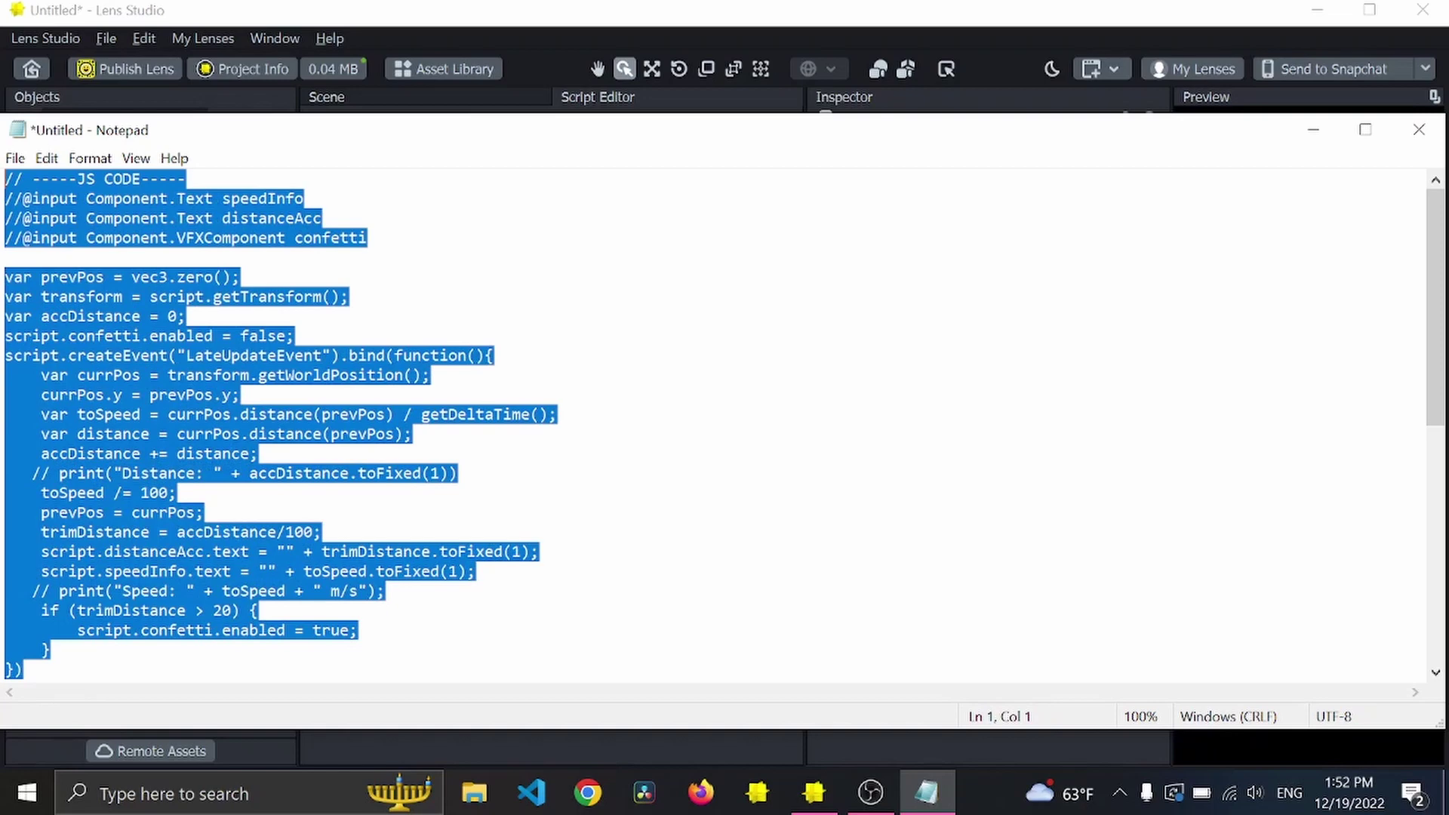
pyautogui.doubleClick(814, 792)
pyautogui.click(807, 791)
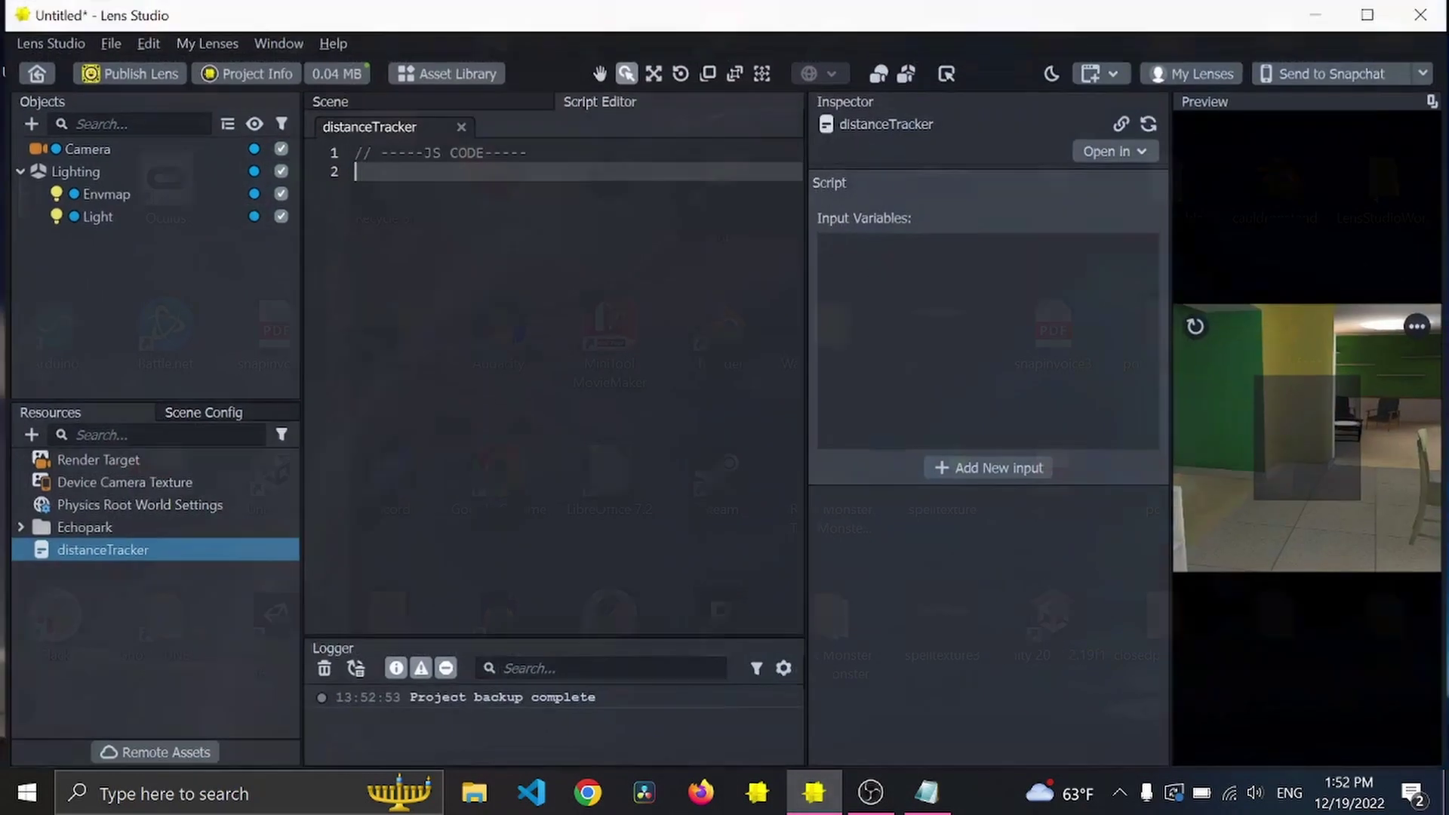
pyautogui.hotkey('ctrl', 'v')
pyautogui.scroll(1, 718, 341)
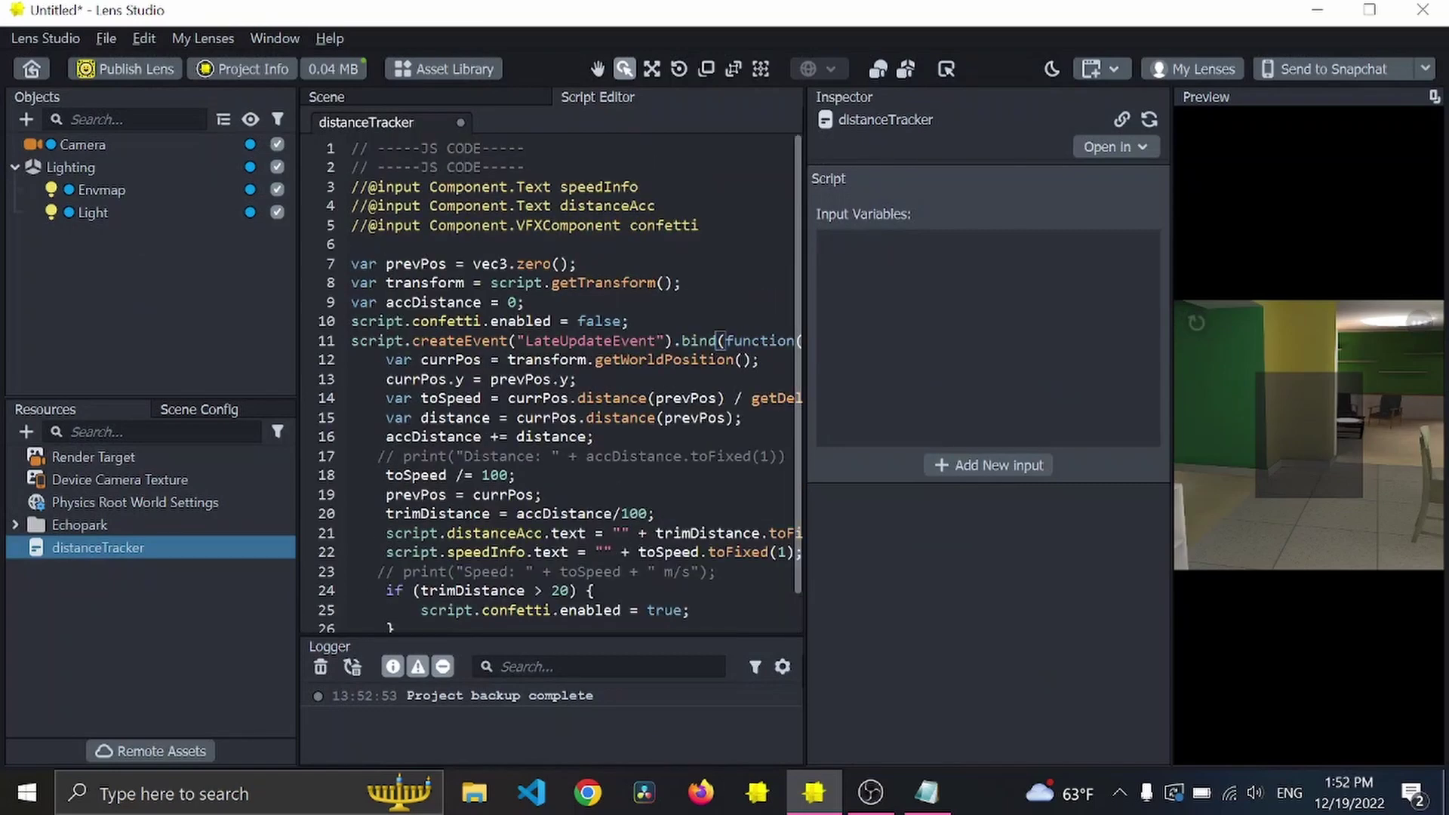
# Remove the duplicate JS CODE comment line at the start of the distanceTracker script and save it.
pyautogui.moveTo(527, 148); pyautogui.dragTo(337, 157)
pyautogui.press('BackSpace')
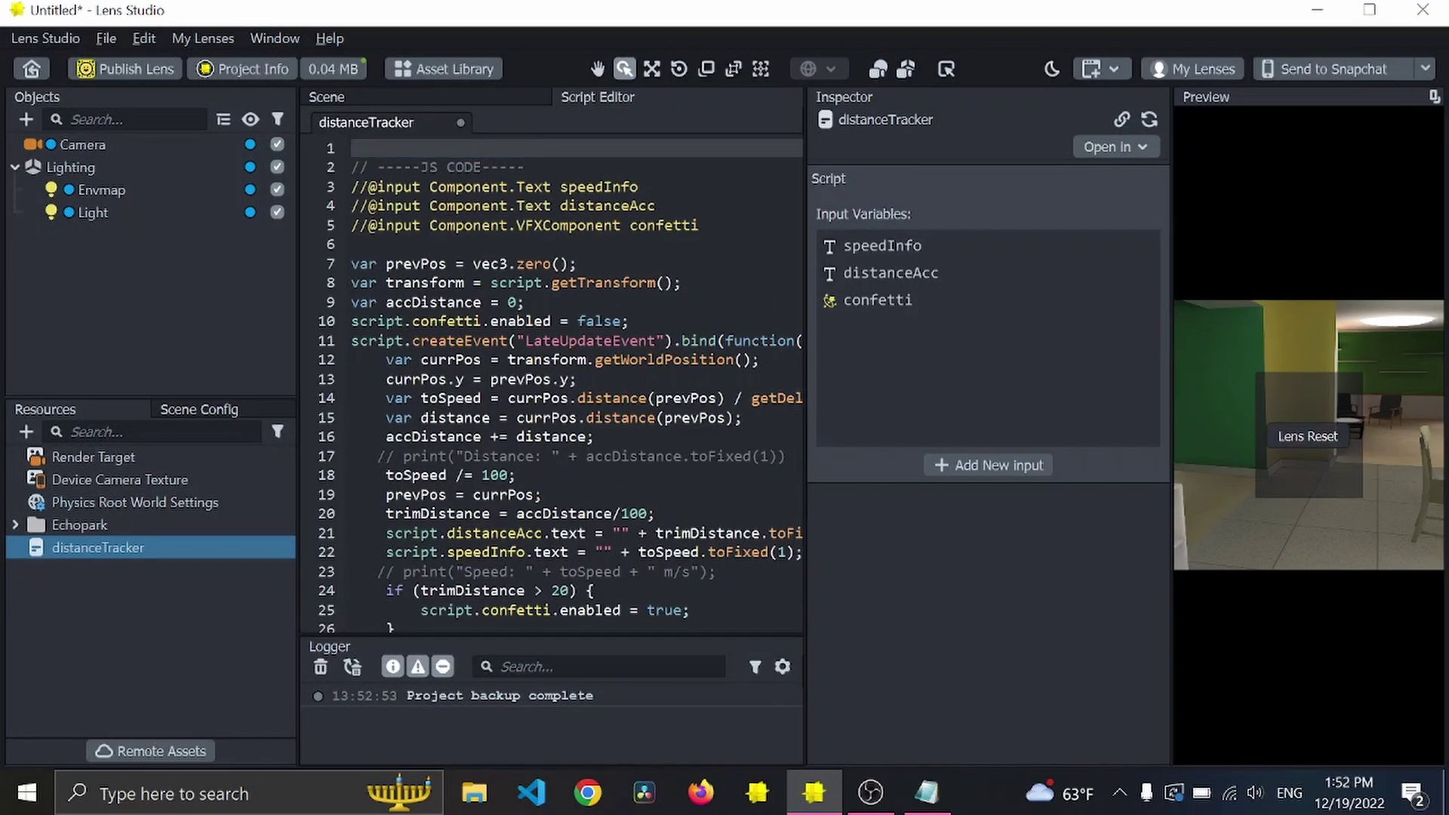
pyautogui.click(352, 166)
pyautogui.press('BackSpace')
pyautogui.hotkey('ctrl', 's')
pyautogui.click(725, 533)
pyautogui.scroll(-1, 725, 533)
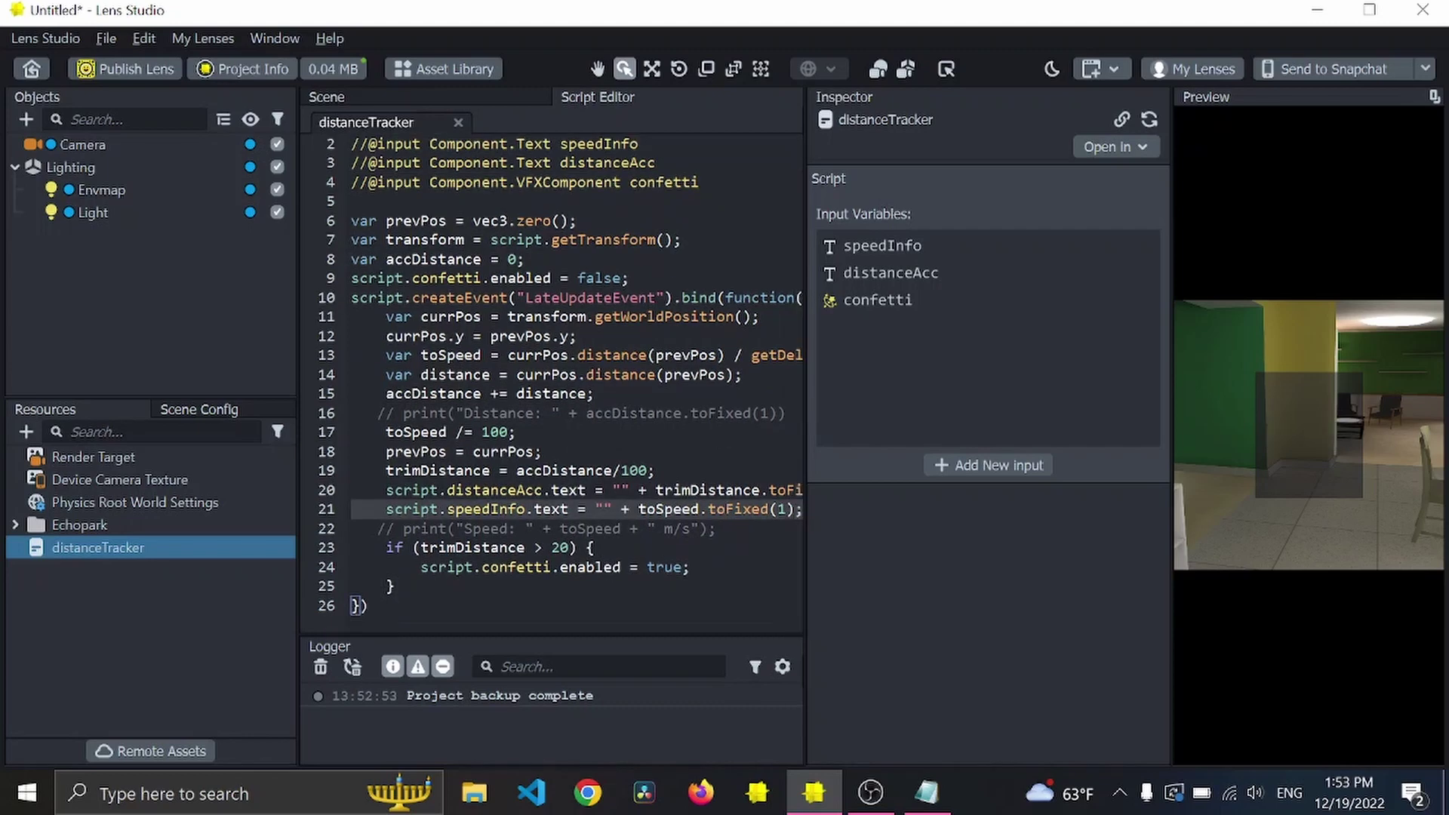
# Add a Device Tracking component to the Camera and set its tracking mode to World.
pyautogui.click(148, 142)
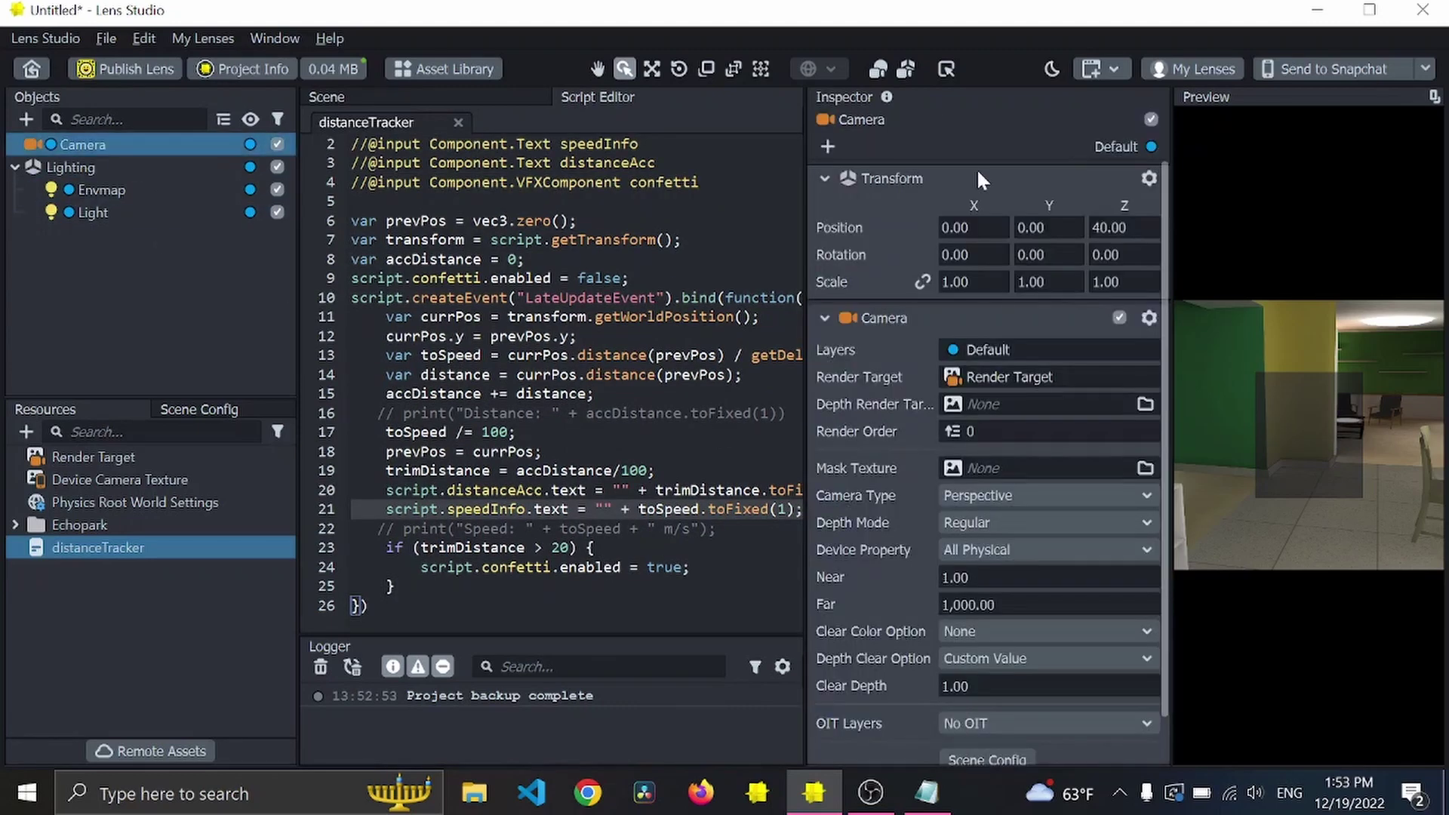
pyautogui.click(828, 146)
pyautogui.write('device')
pyautogui.press('Return')
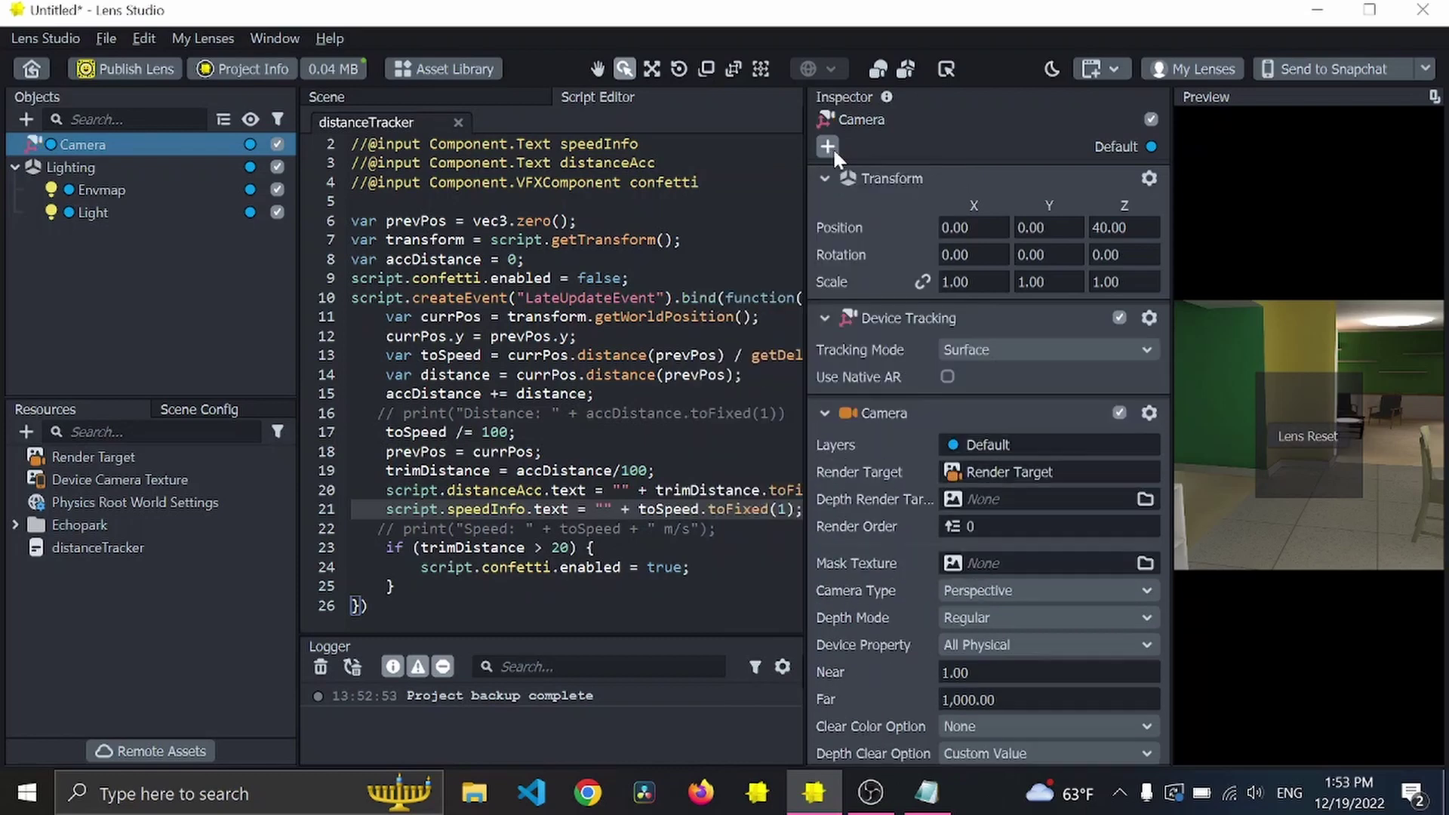
pyautogui.click(1025, 349)
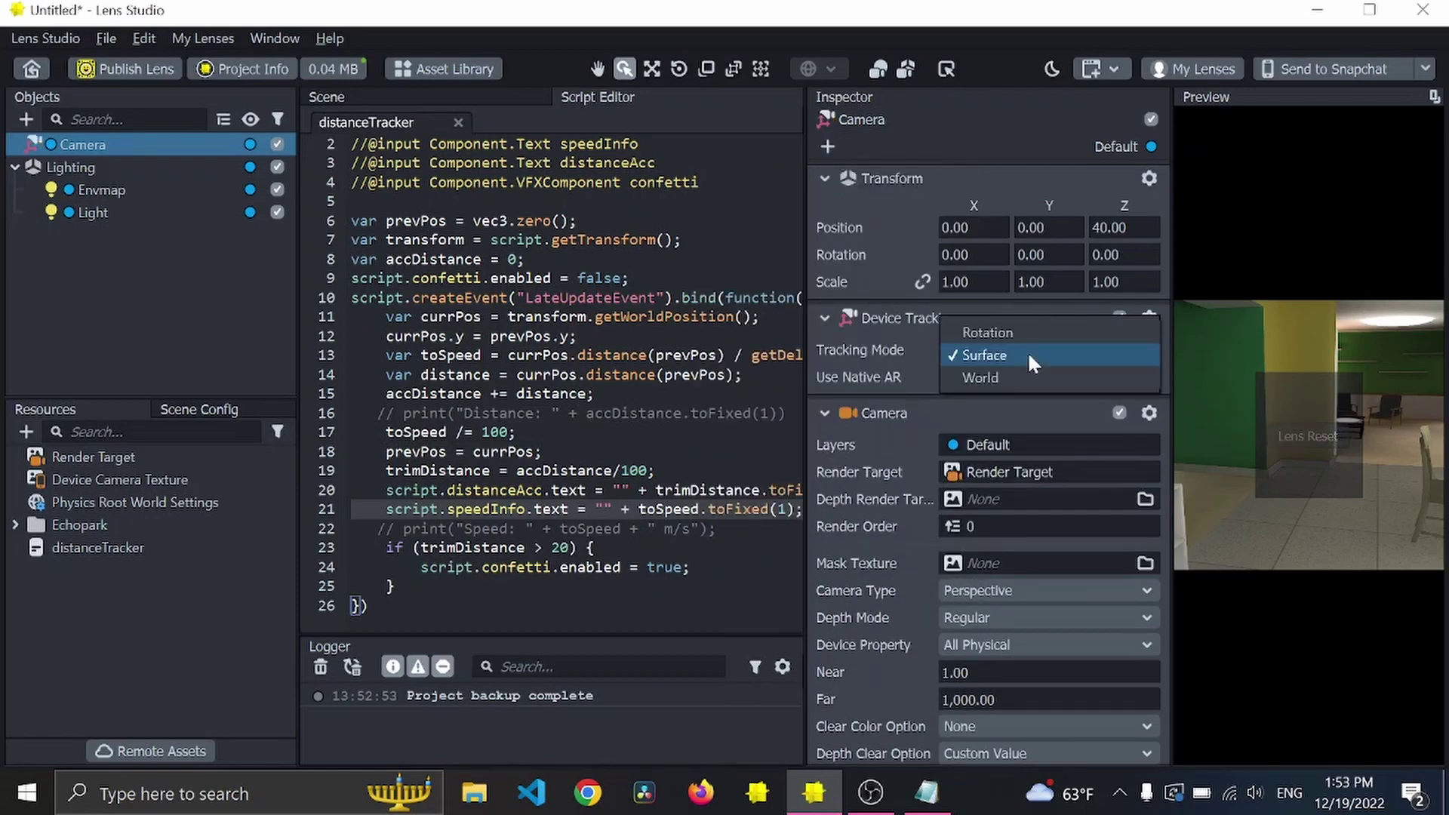
pyautogui.click(1043, 376)
# Add a Script component to the Camera and assign the distanceTracker script to it.
pyautogui.scroll(-3, 957, 490)
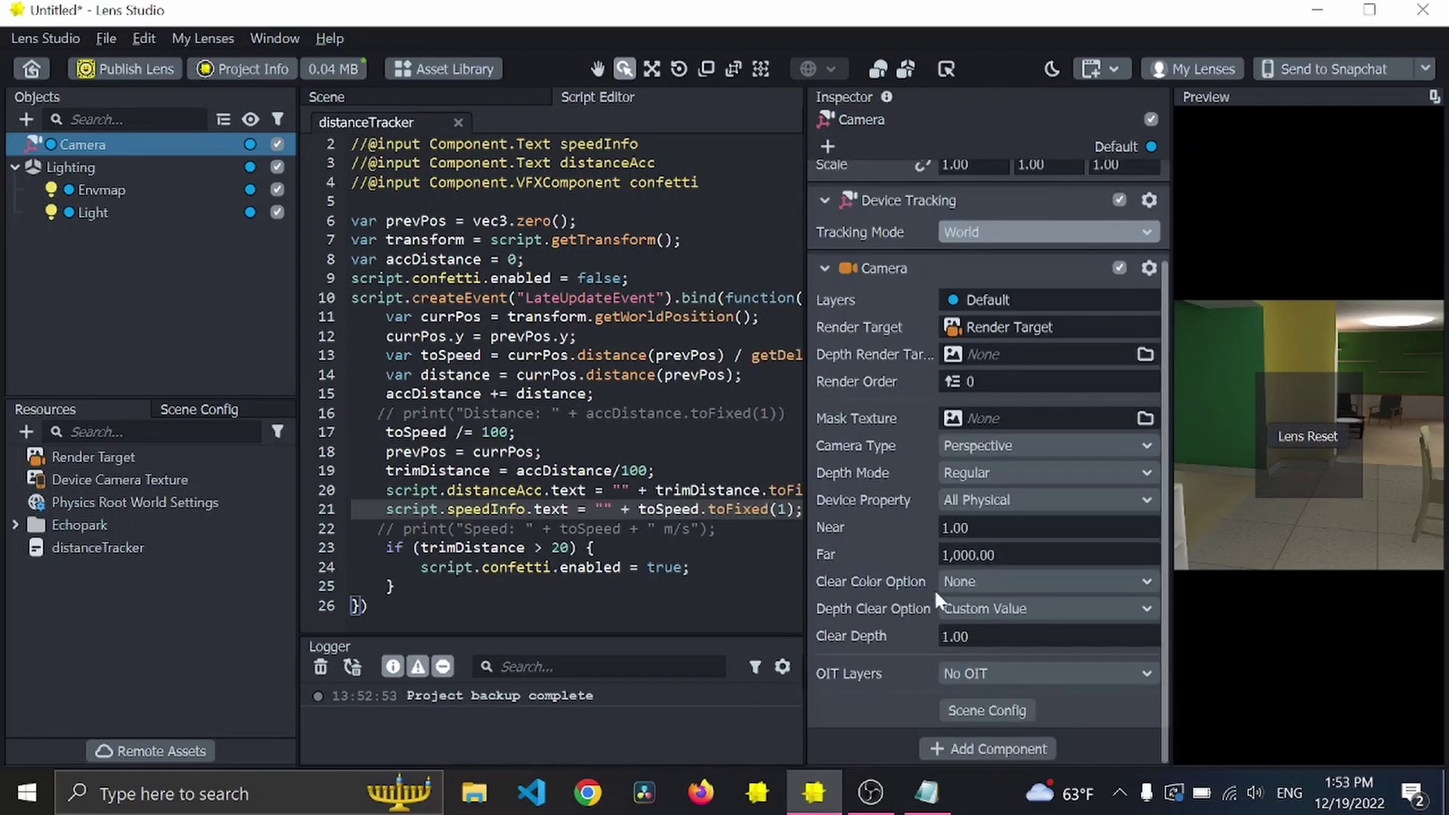
pyautogui.click(986, 749)
pyautogui.write('script')
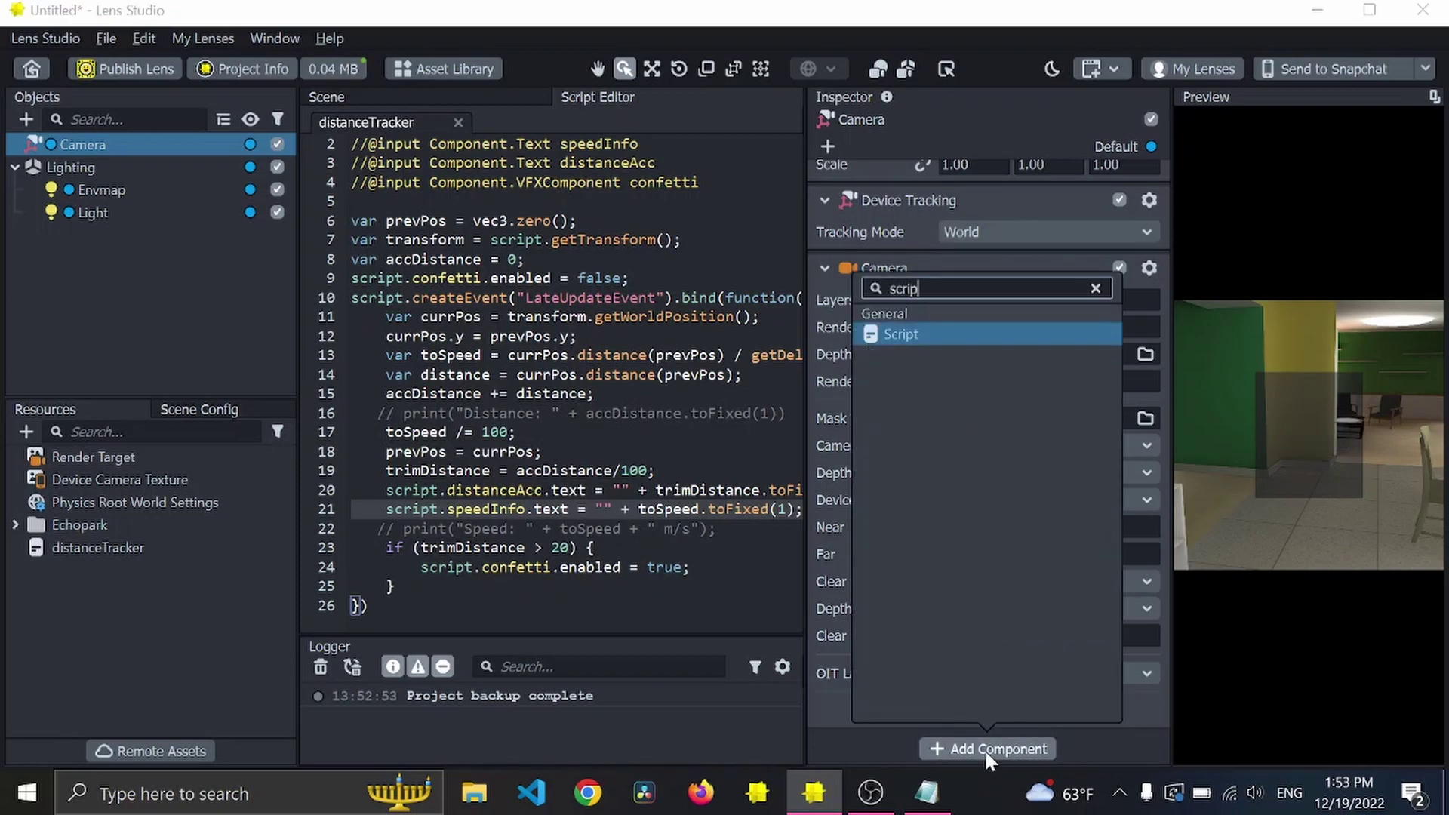
pyautogui.press('Return')
pyautogui.scroll(-1, 912, 596)
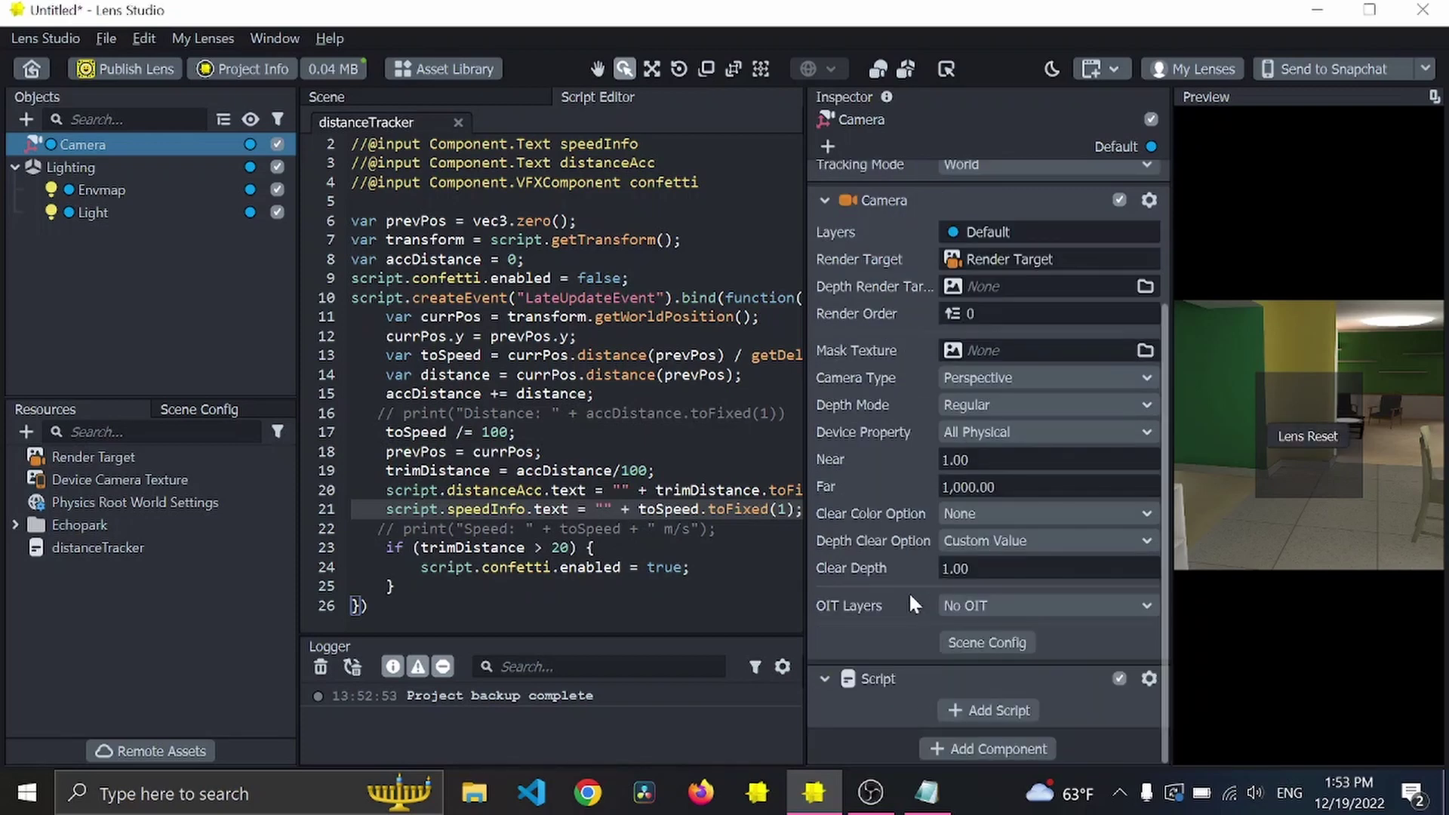
pyautogui.click(1002, 714)
pyautogui.click(627, 175)
pyautogui.click(814, 611)
pyautogui.scroll(-2, 963, 620)
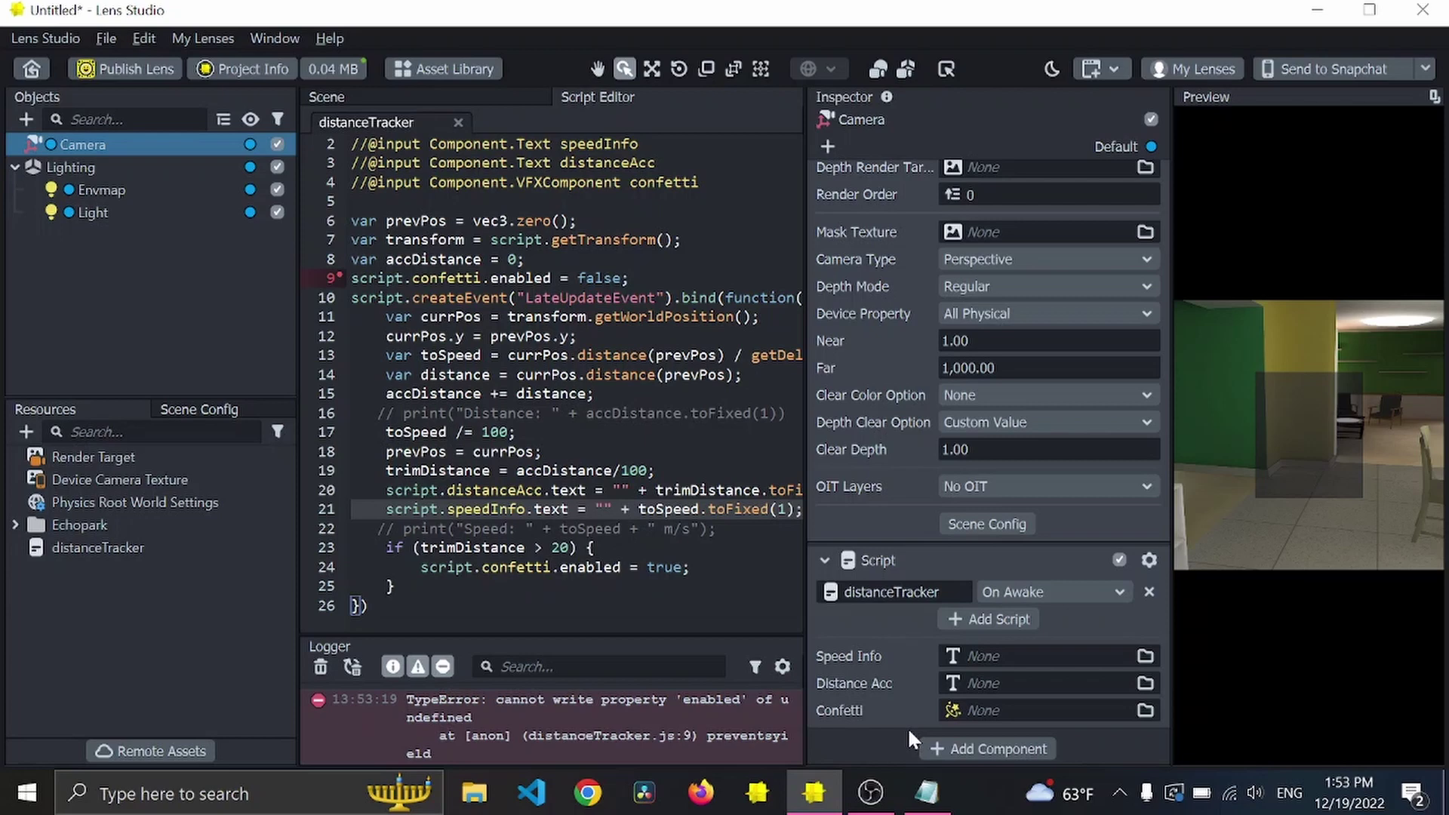
# Add a Text Object as a child of the Camera.
pyautogui.click(115, 242)
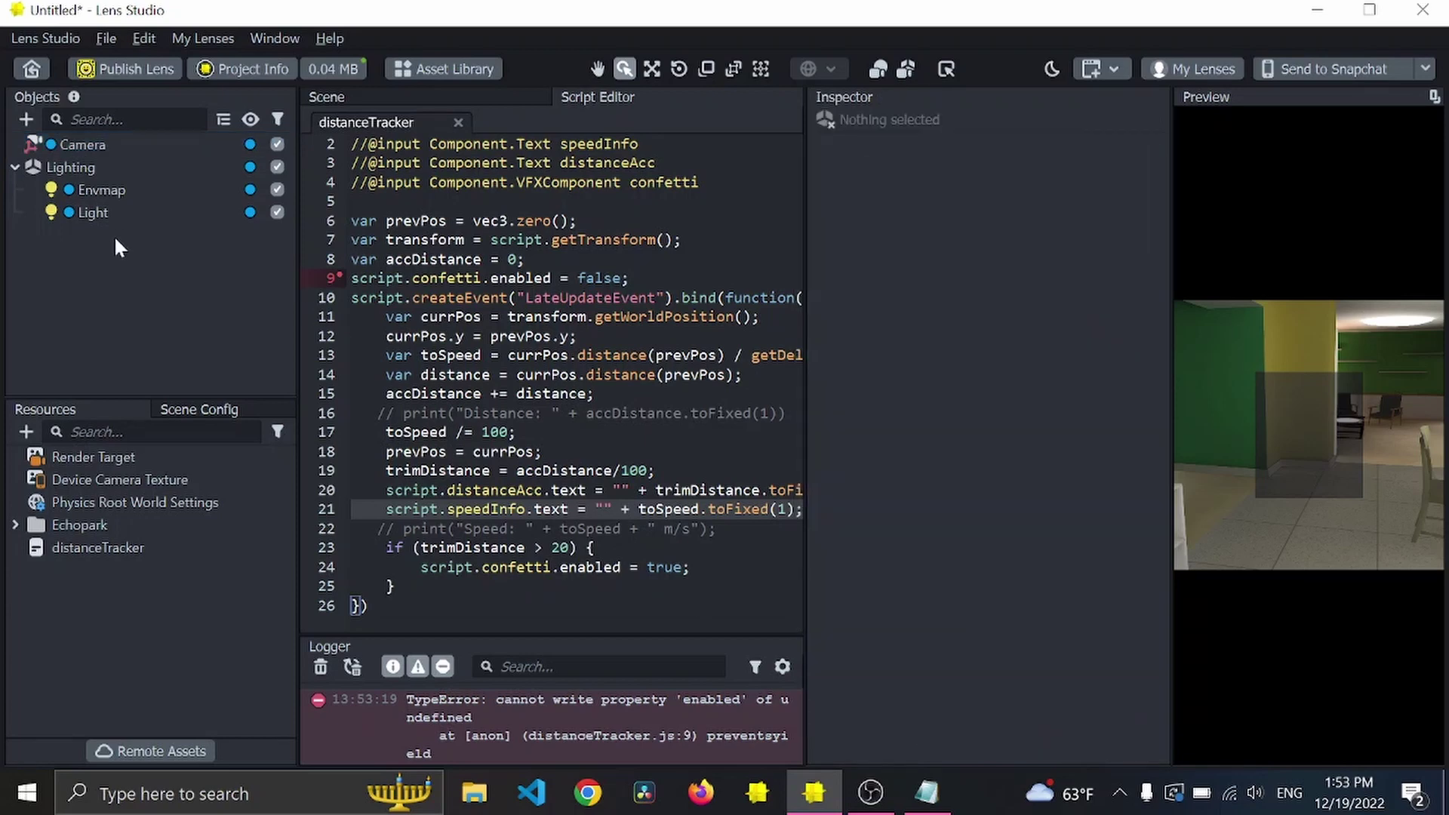
pyautogui.click(27, 118)
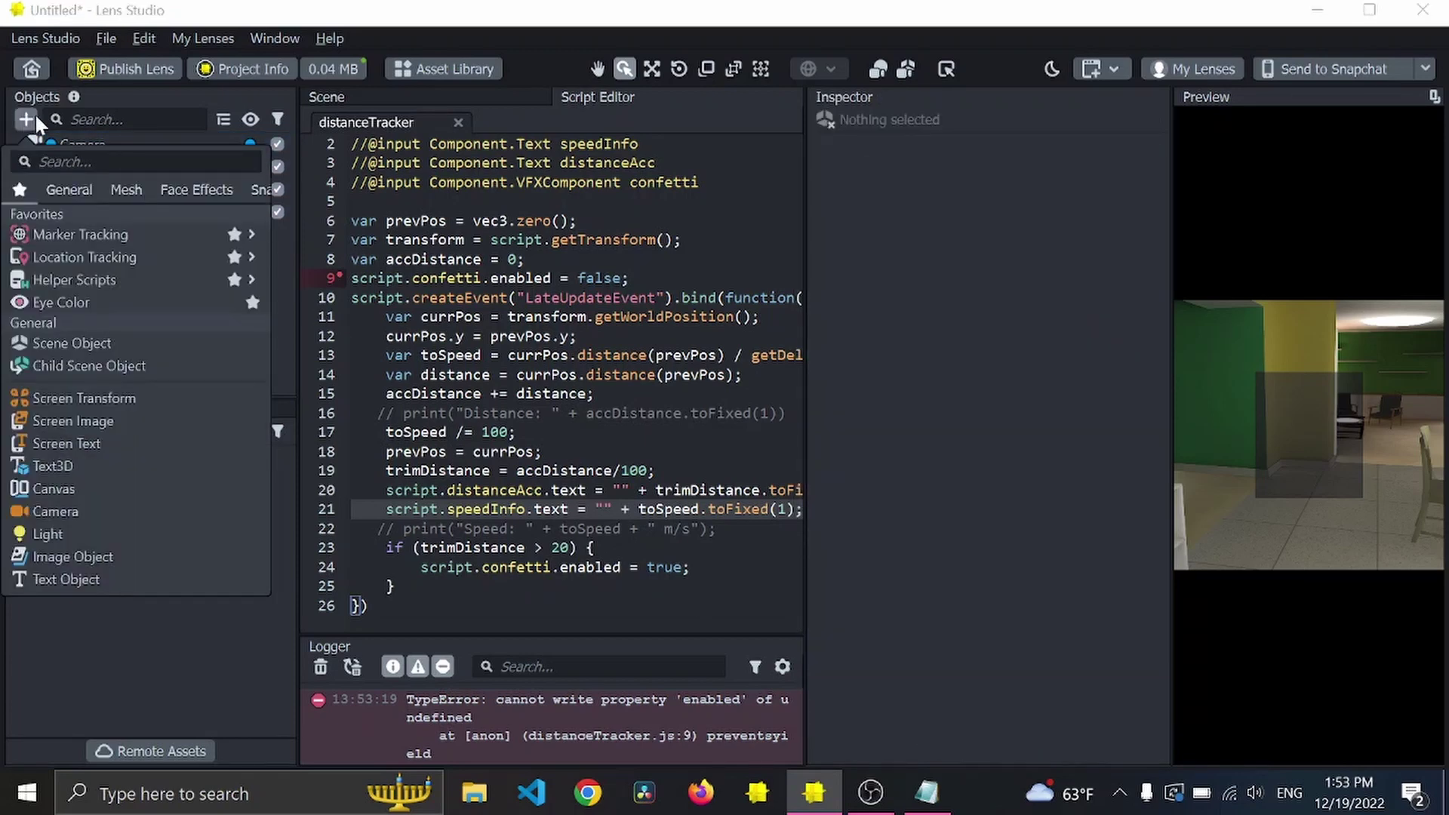
pyautogui.click(35, 112)
pyautogui.click(83, 143)
pyautogui.click(26, 119)
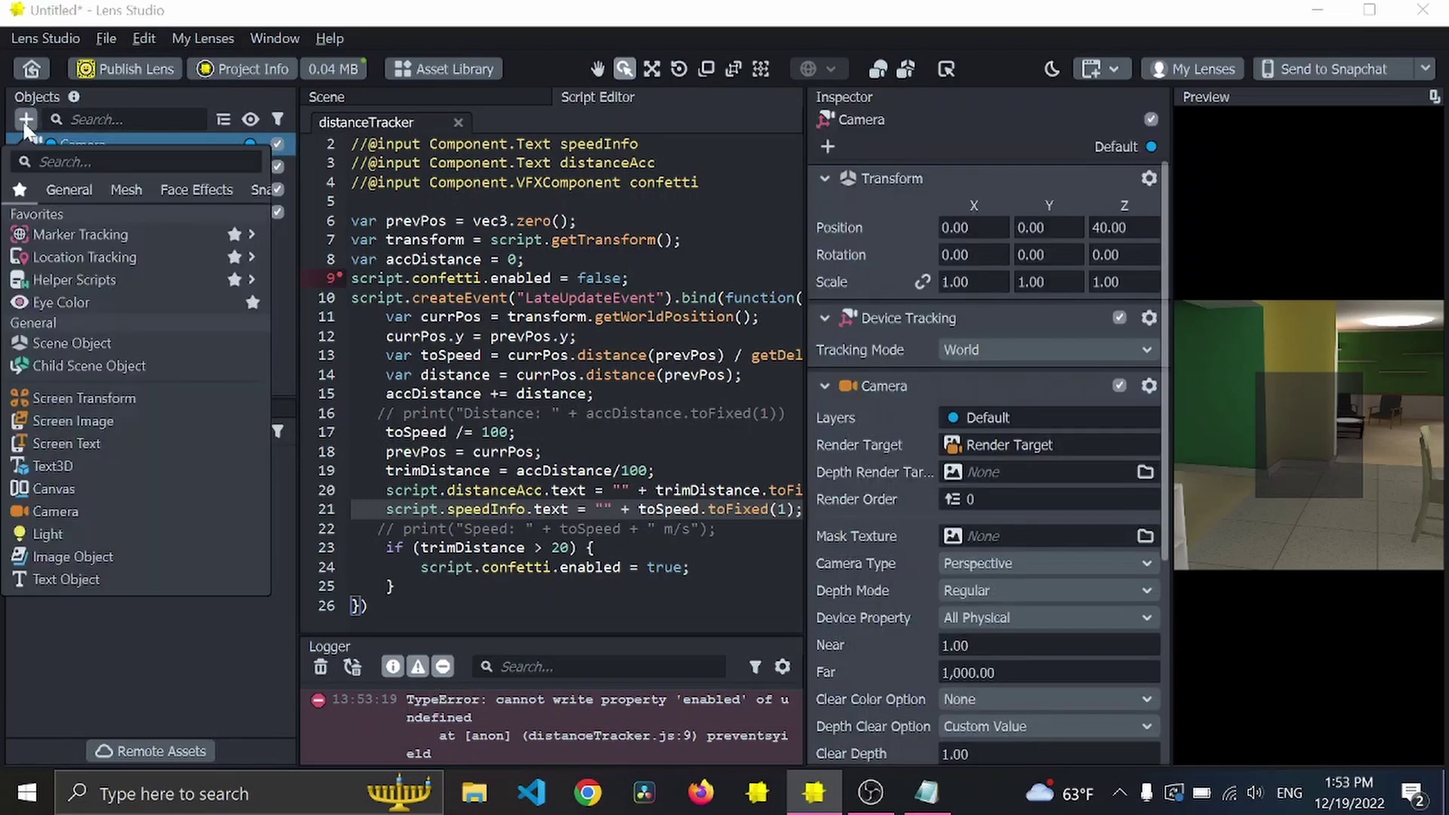
pyautogui.write('text')
pyautogui.press('Down')
pyautogui.press('Return')
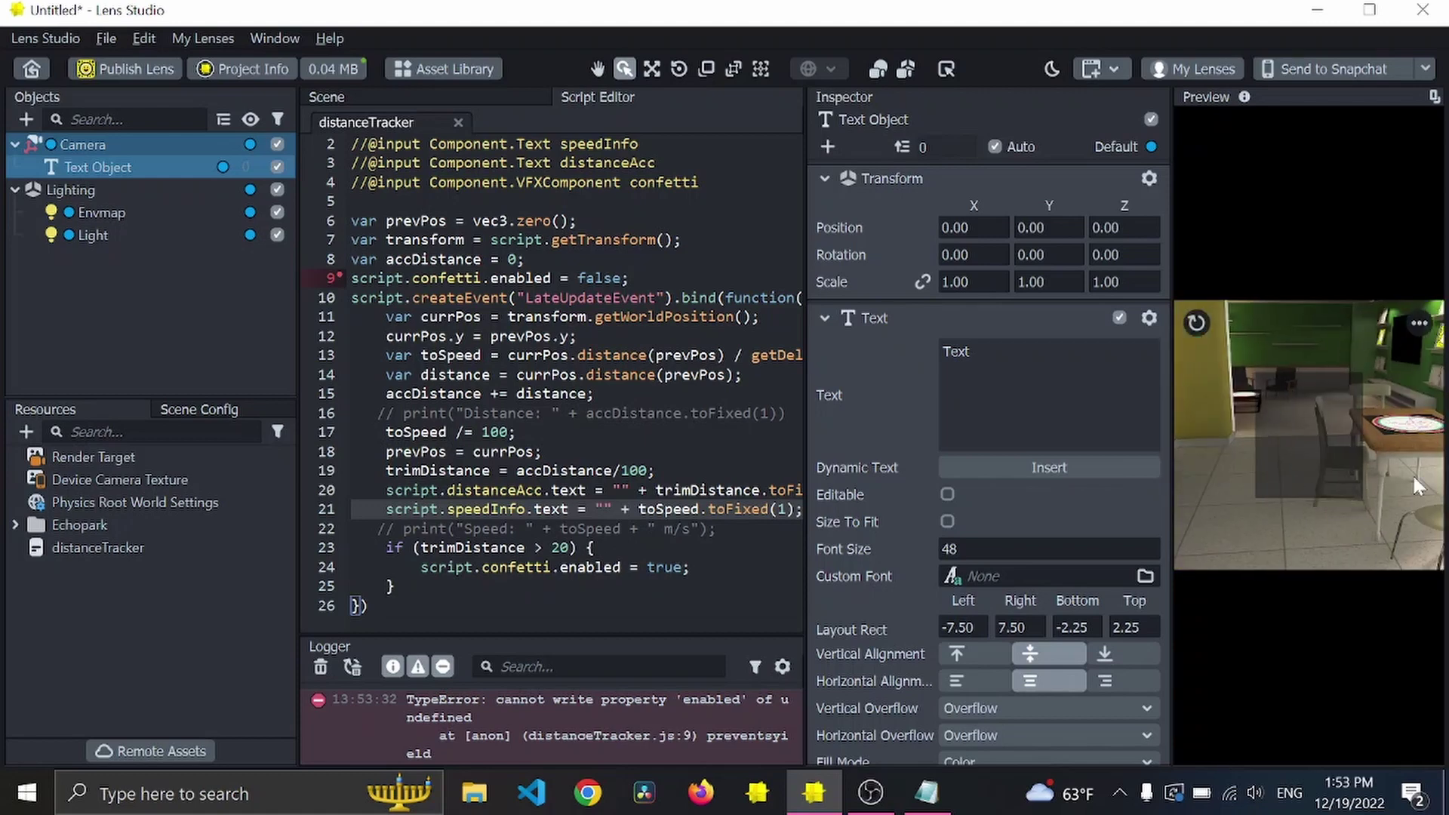
# Check the preview's device simulation setting and switch its interactive environment to Plane.
pyautogui.click(1419, 325)
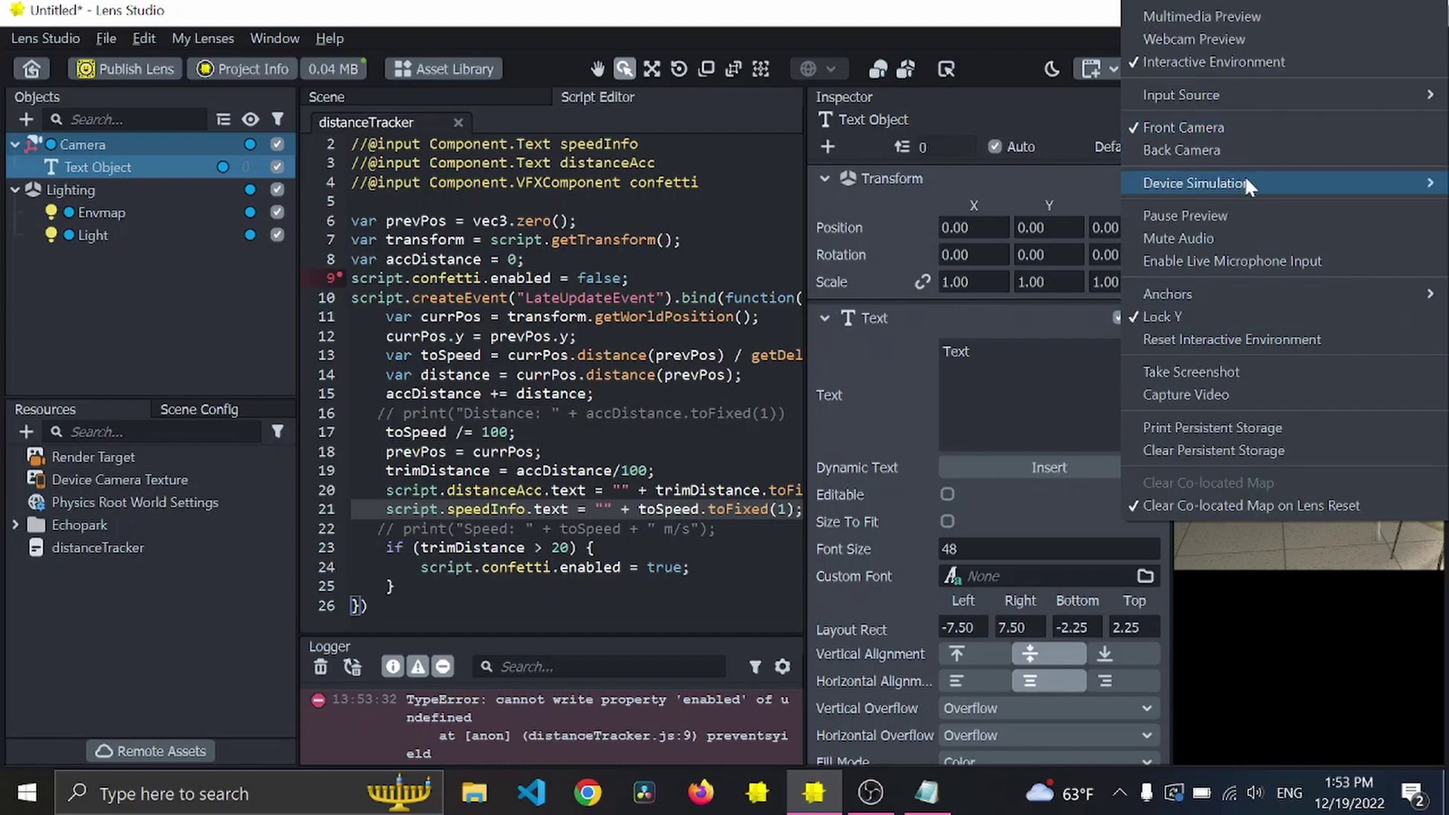
pyautogui.moveTo(1246, 181)
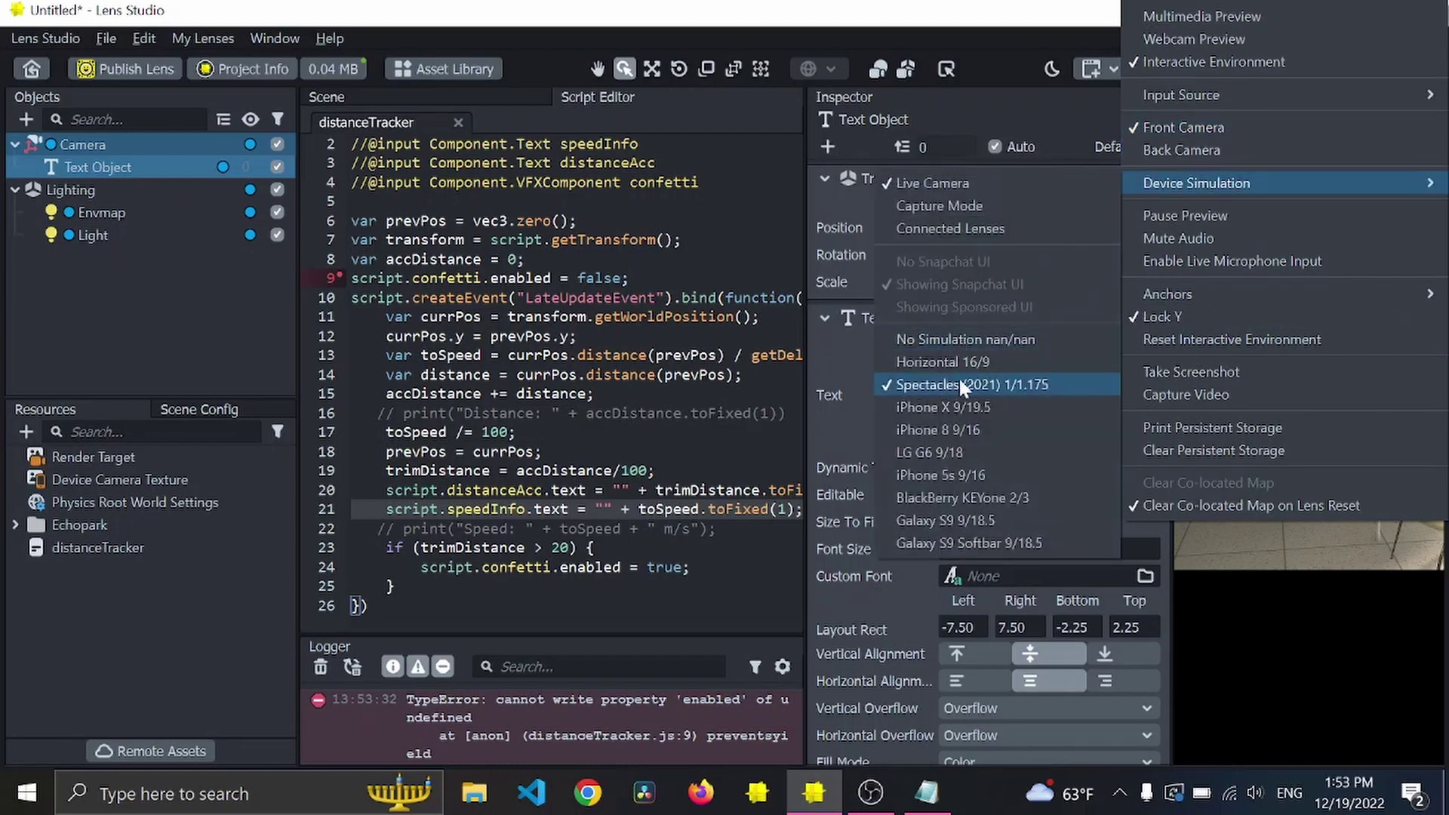
pyautogui.click(1303, 610)
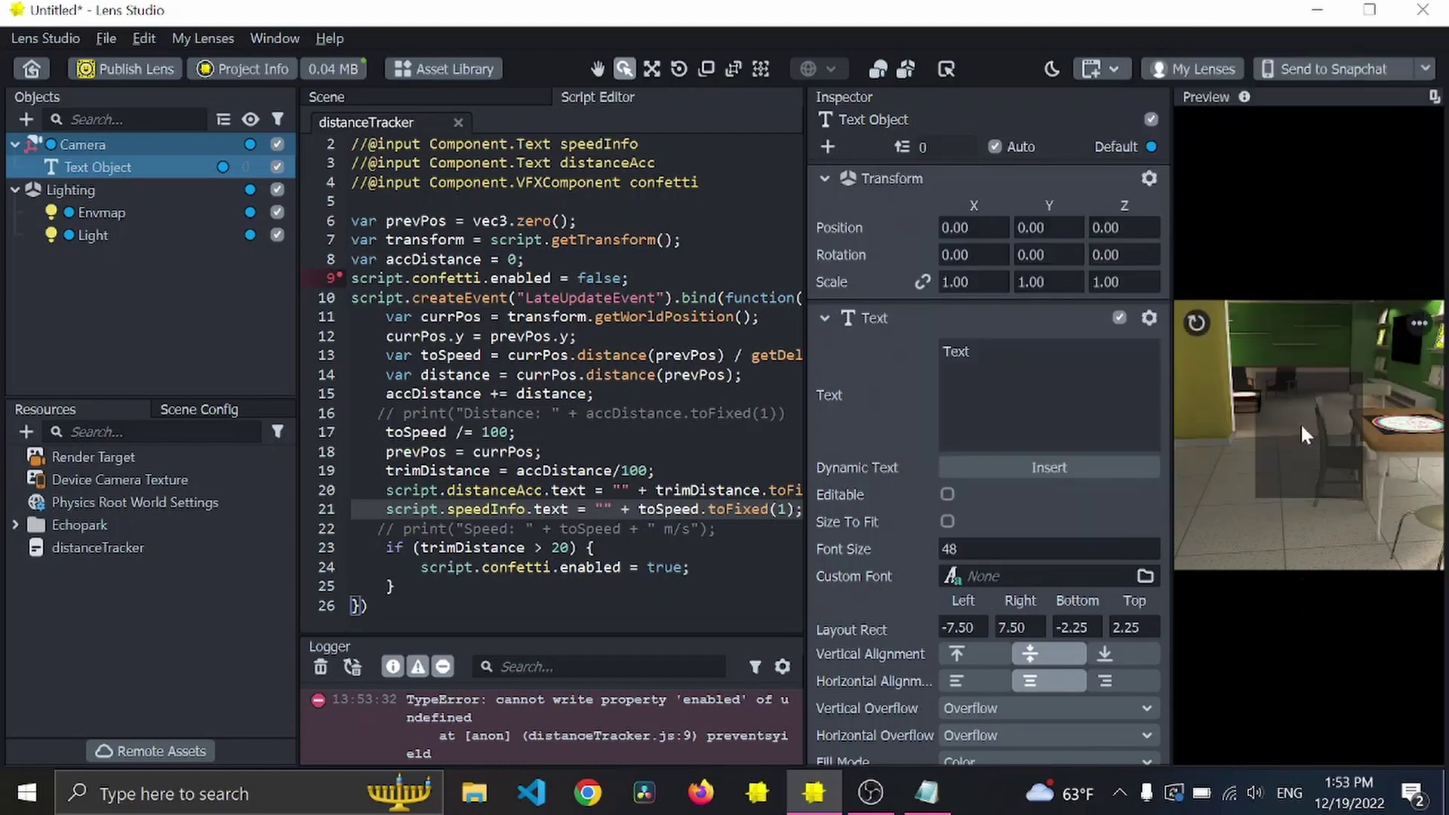
pyautogui.click(1416, 323)
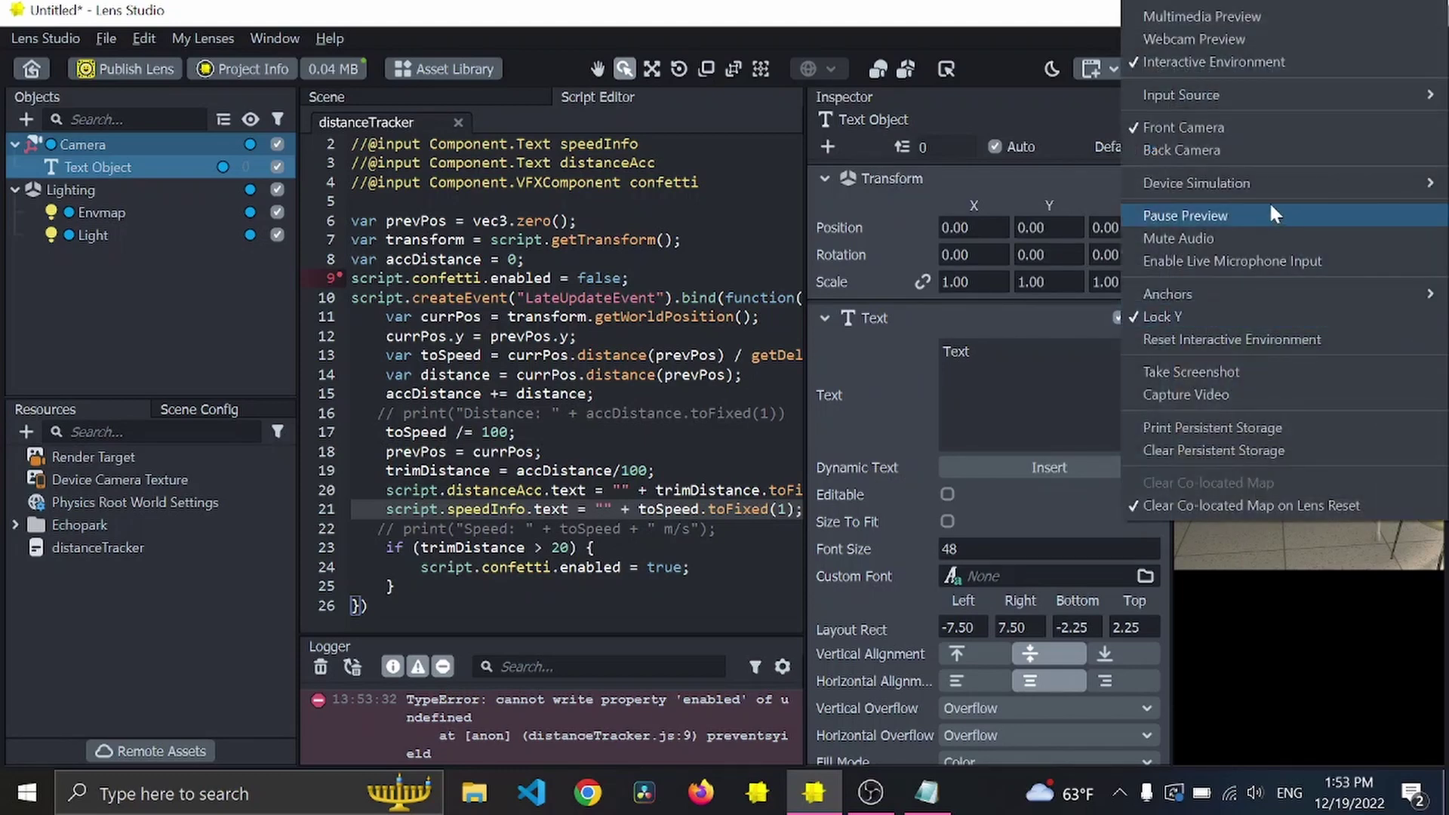
pyautogui.moveTo(1240, 92)
pyautogui.moveTo(1066, 94)
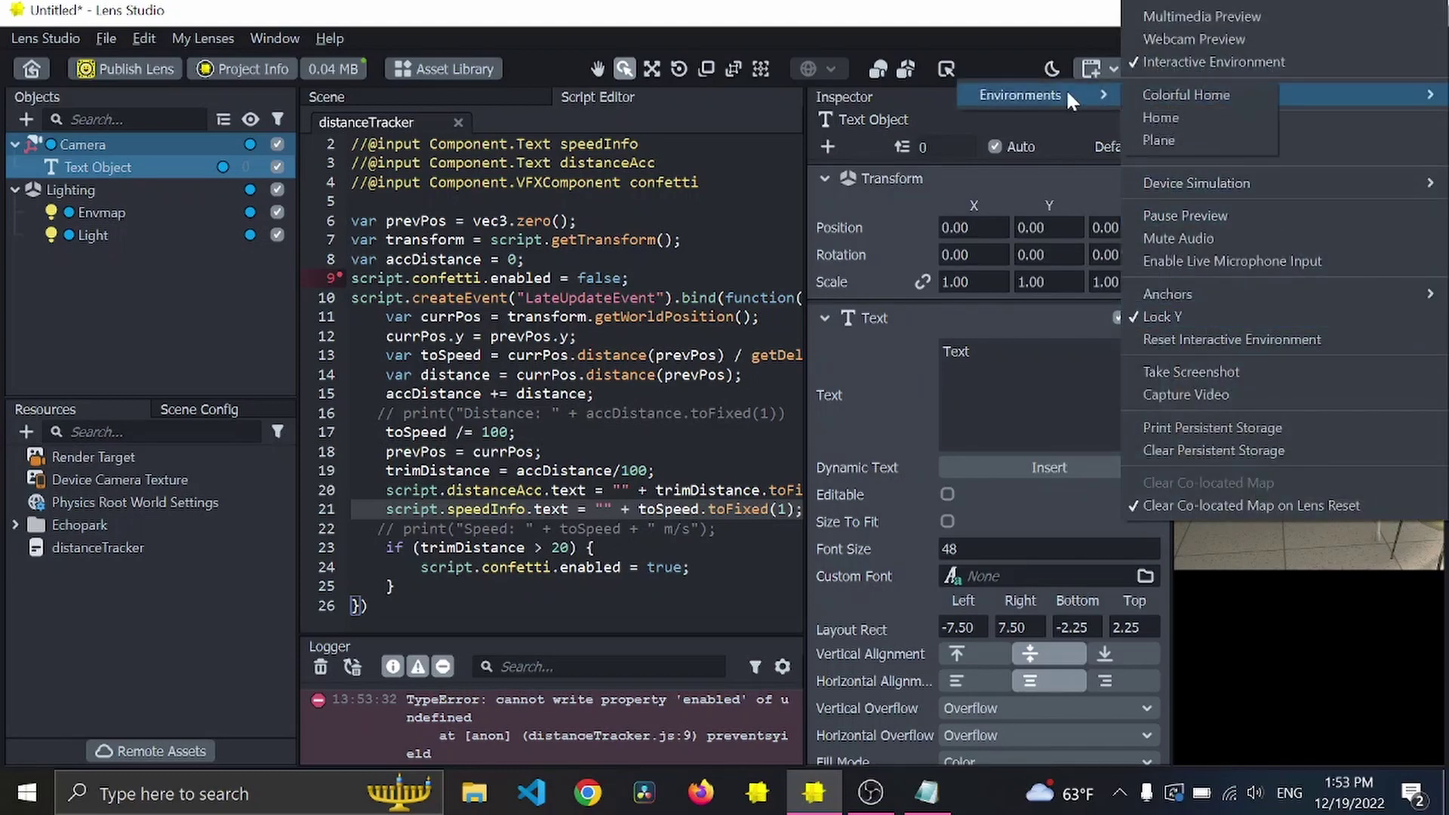
pyautogui.click(1195, 139)
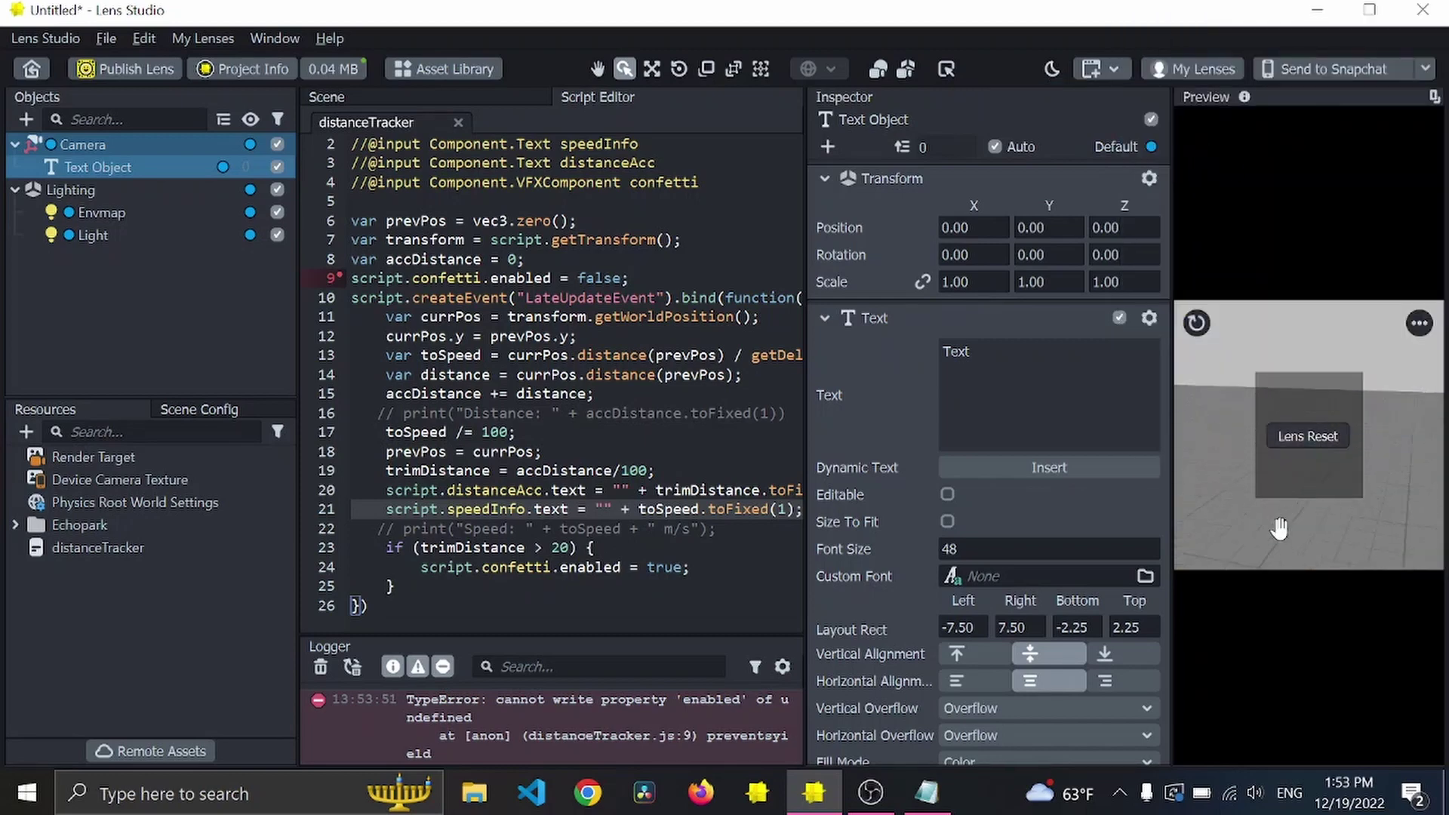
pyautogui.click(1419, 323)
pyautogui.click(1416, 324)
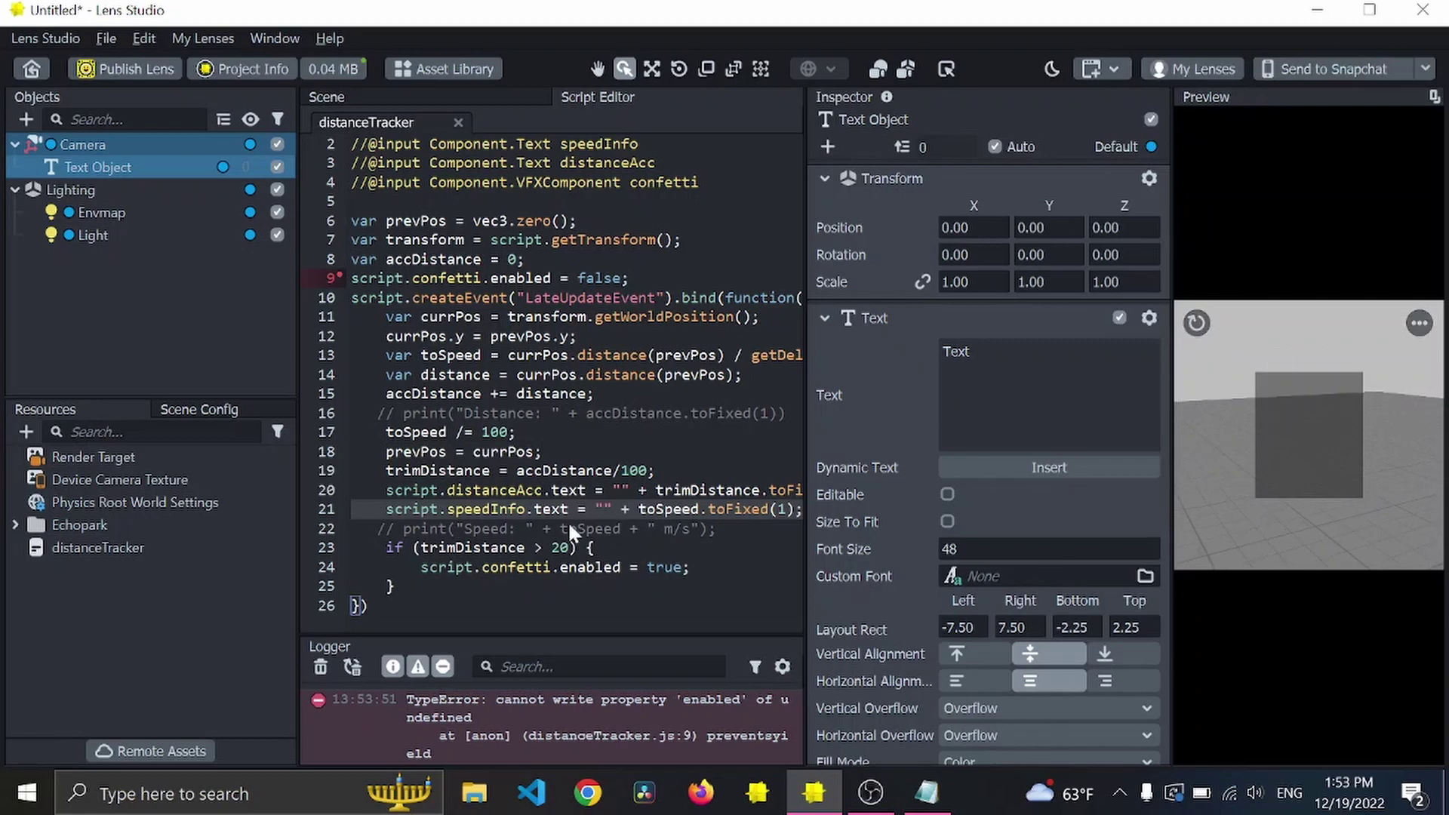
# Move the Text Object in the 3D scene to about -13.1 in Z and raise it to about 1.4 in Y.
pyautogui.click(465, 99)
pyautogui.keyDown('alt'); pyautogui.moveTo(673, 420); pyautogui.dragTo(610, 389); pyautogui.keyUp('alt')
pyautogui.click(651, 69)
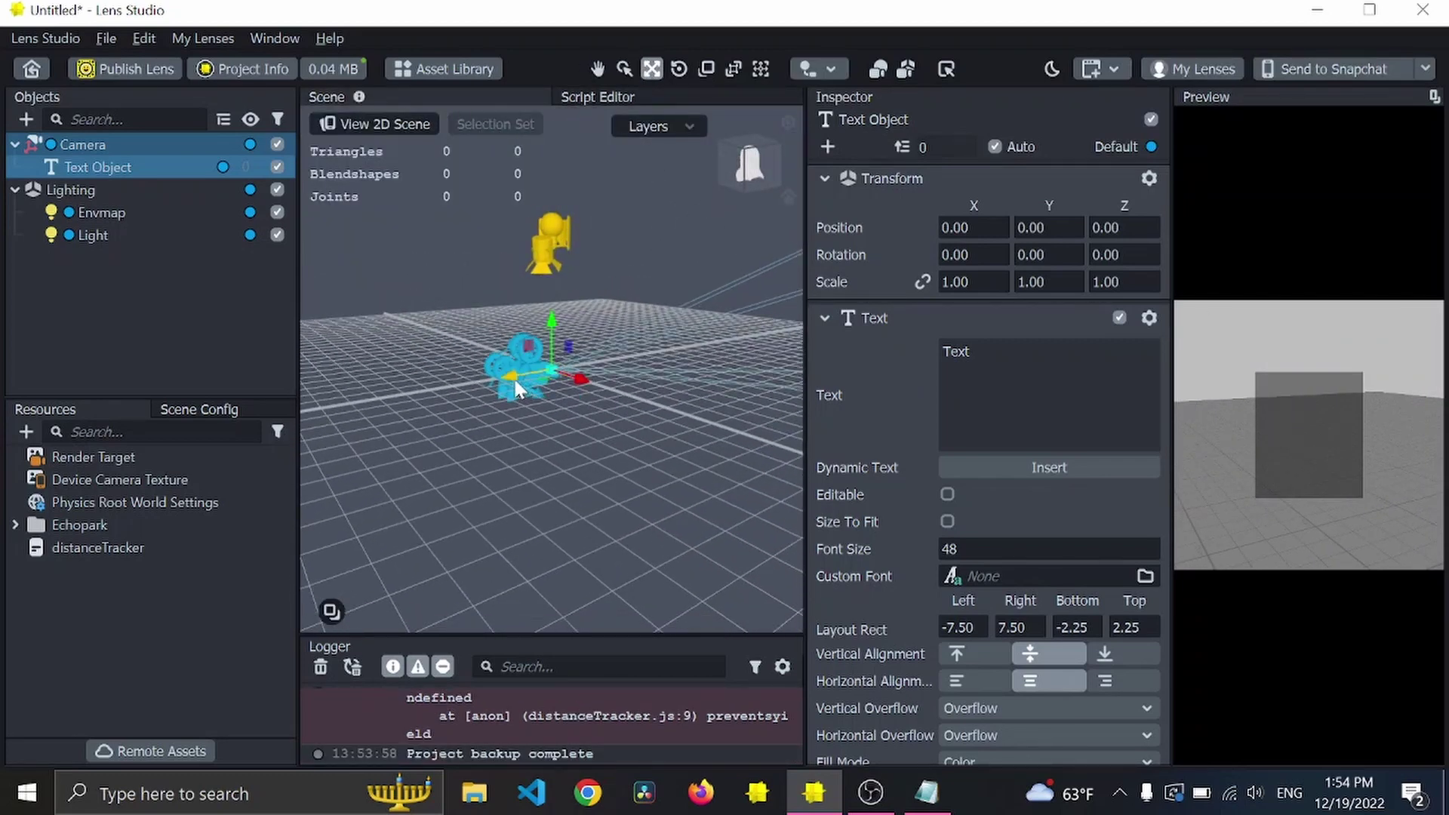
pyautogui.click(518, 389)
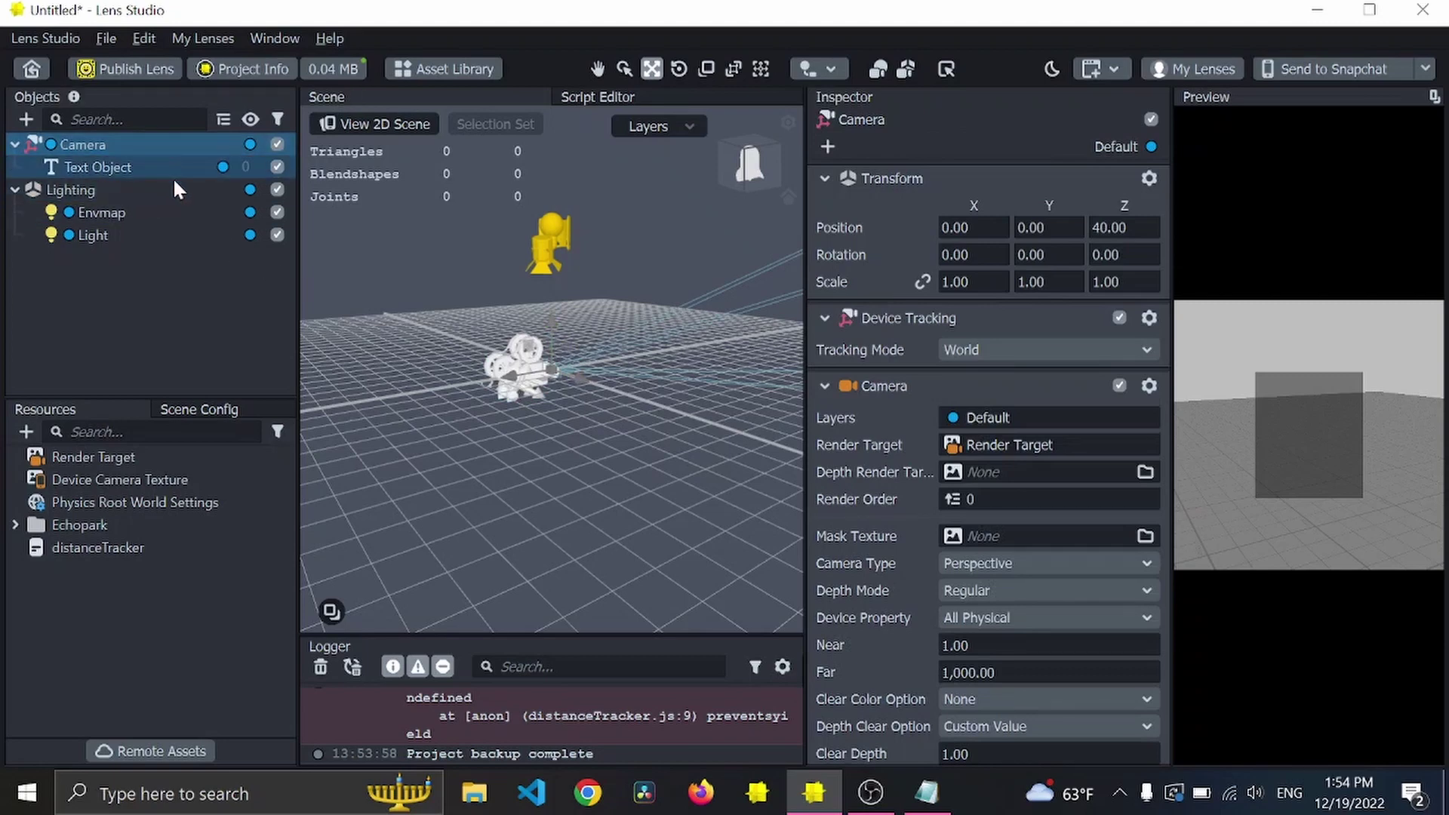
pyautogui.click(645, 430)
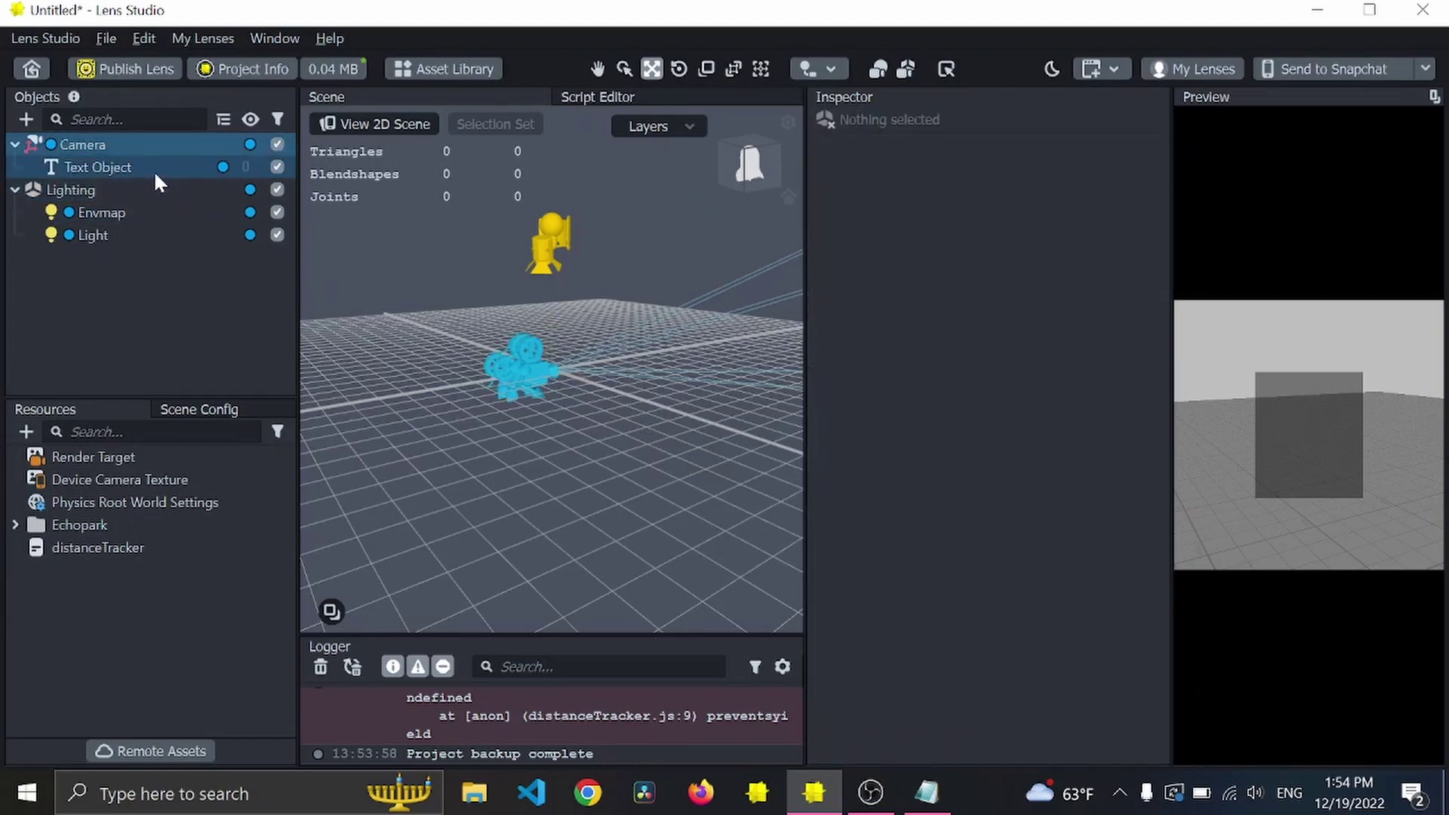
pyautogui.click(163, 169)
pyautogui.moveTo(506, 377); pyautogui.dragTo(530, 378)
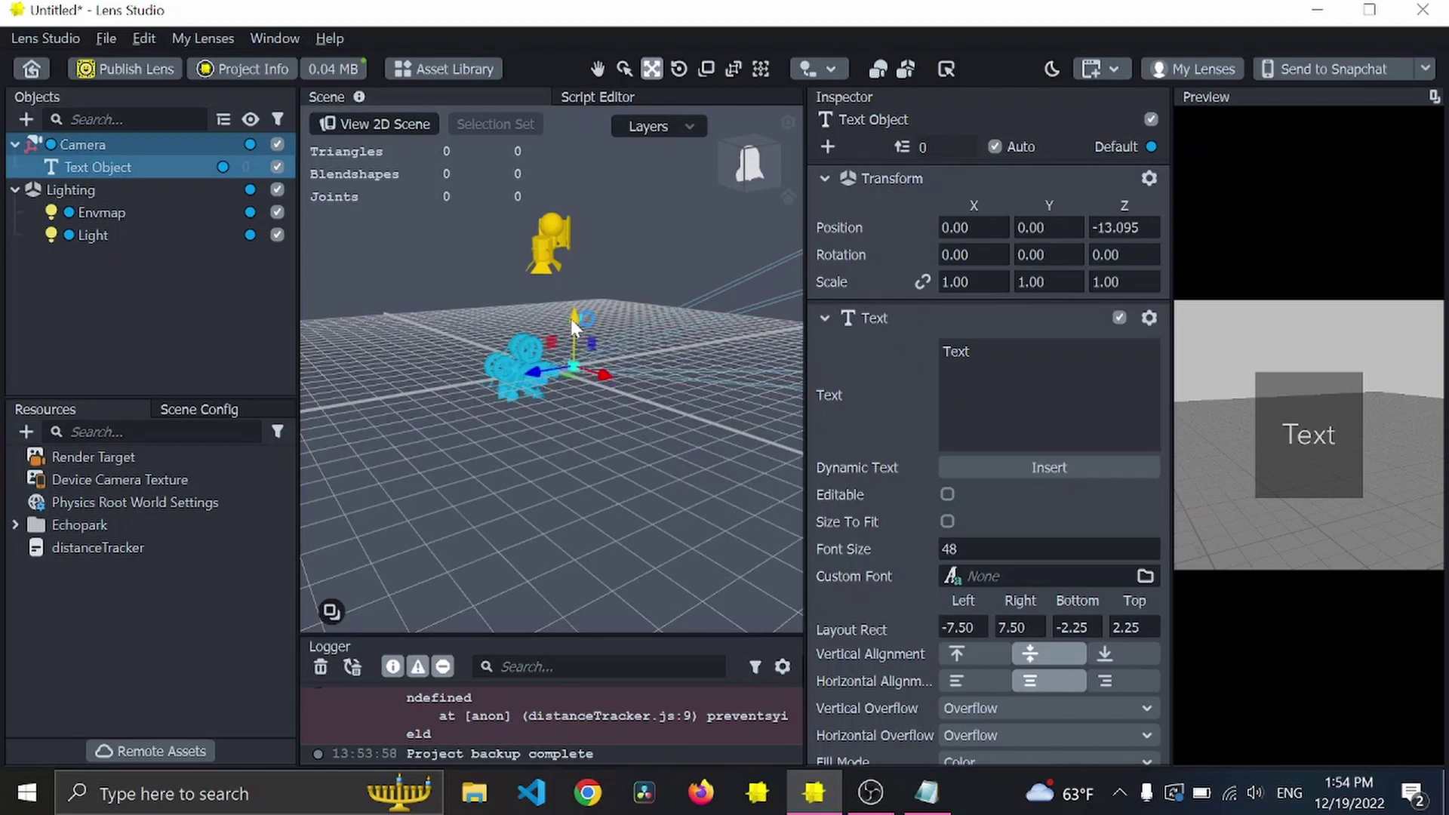
pyautogui.moveTo(571, 319); pyautogui.dragTo(569, 311)
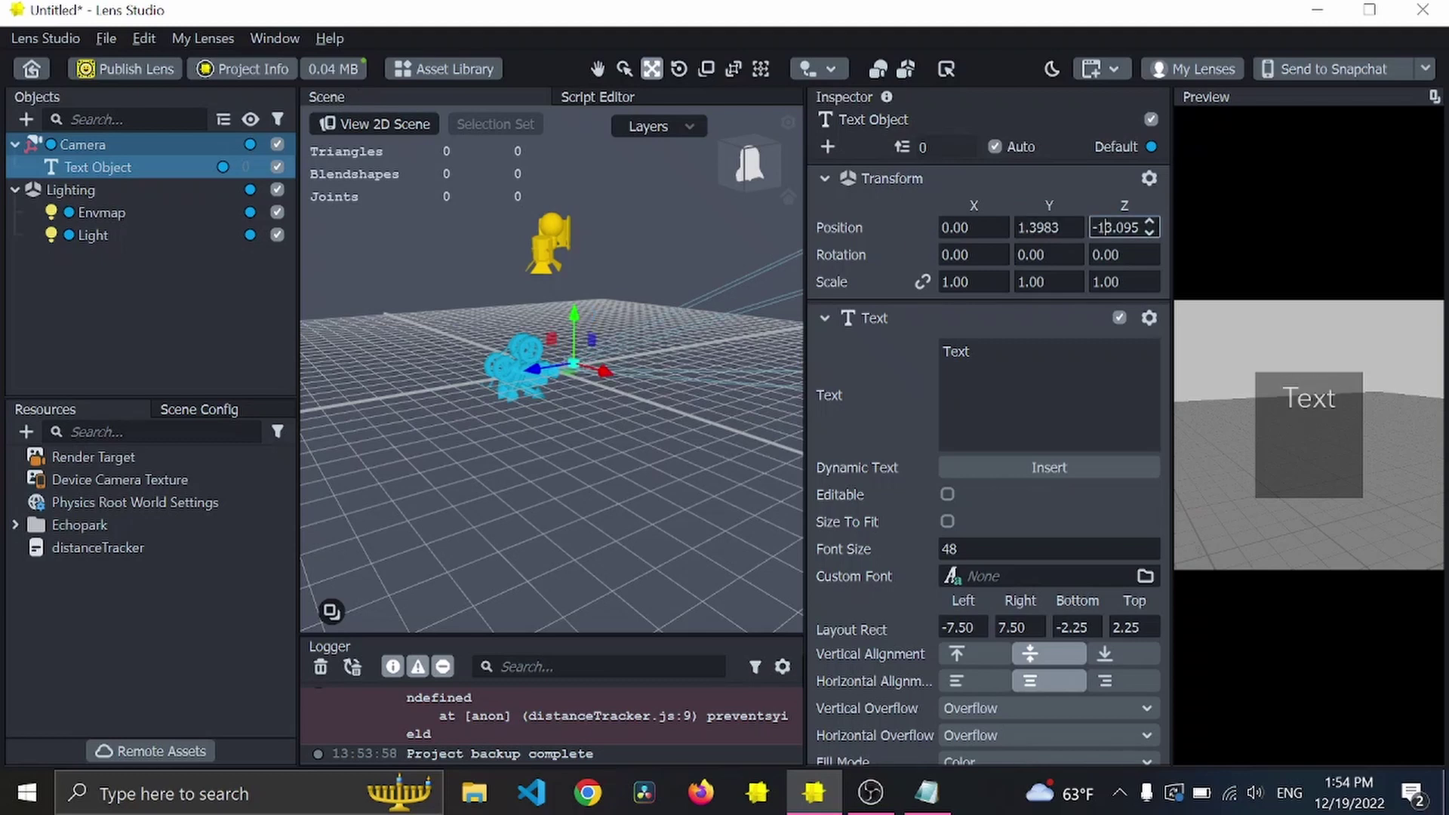
# Try positioning the Text Object at -15 in Z and at 1 and 2 in Y.
pyautogui.click(1123, 227)
pyautogui.write('-15')
pyautogui.press('Return')
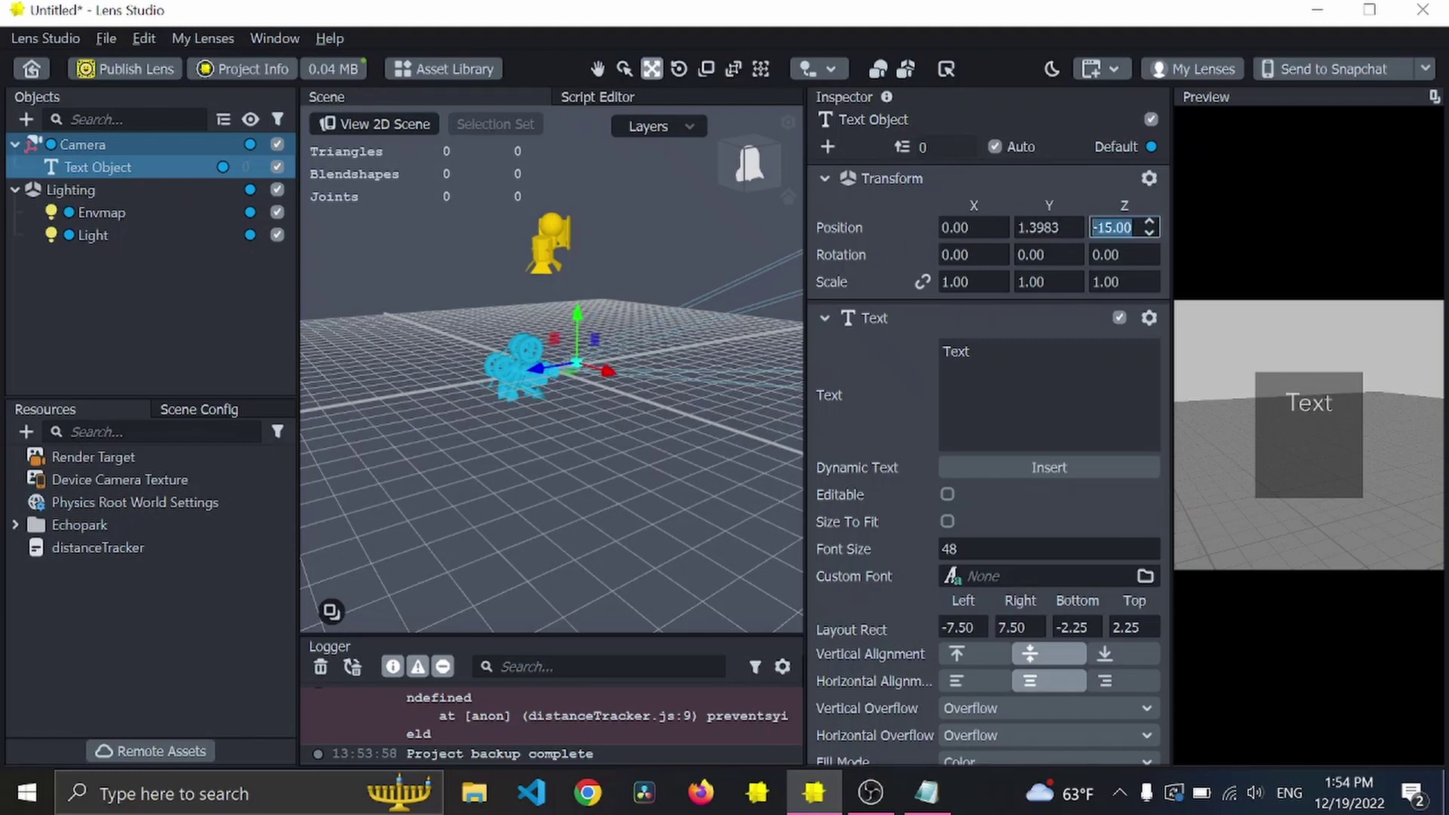
pyautogui.click(1076, 230)
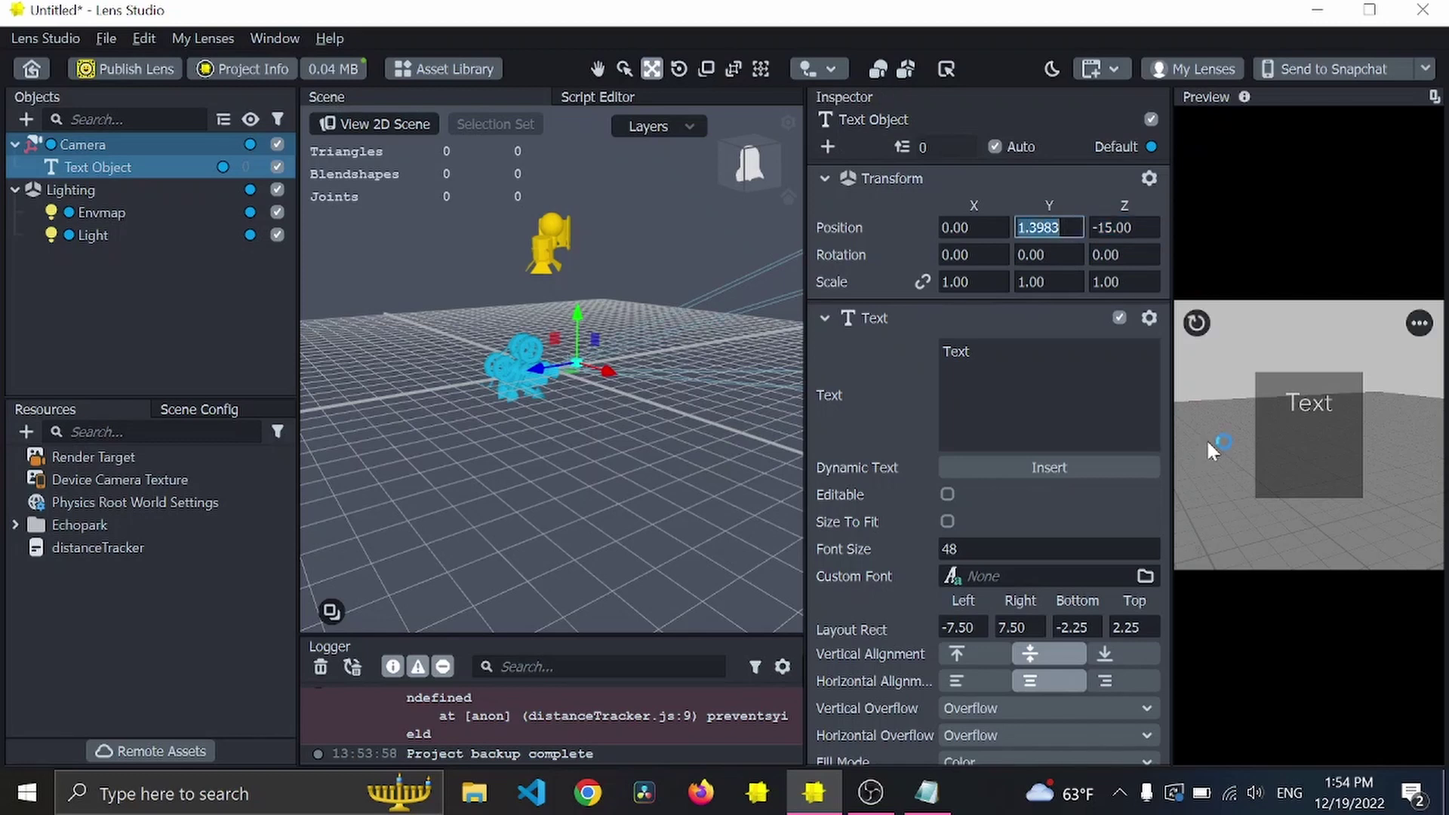
pyautogui.write('1')
pyautogui.press('Return')
pyautogui.write('2')
pyautogui.press('Return')
# Set the Text Object's position to -20 in Z and 3 in Y.
pyautogui.click(1140, 228)
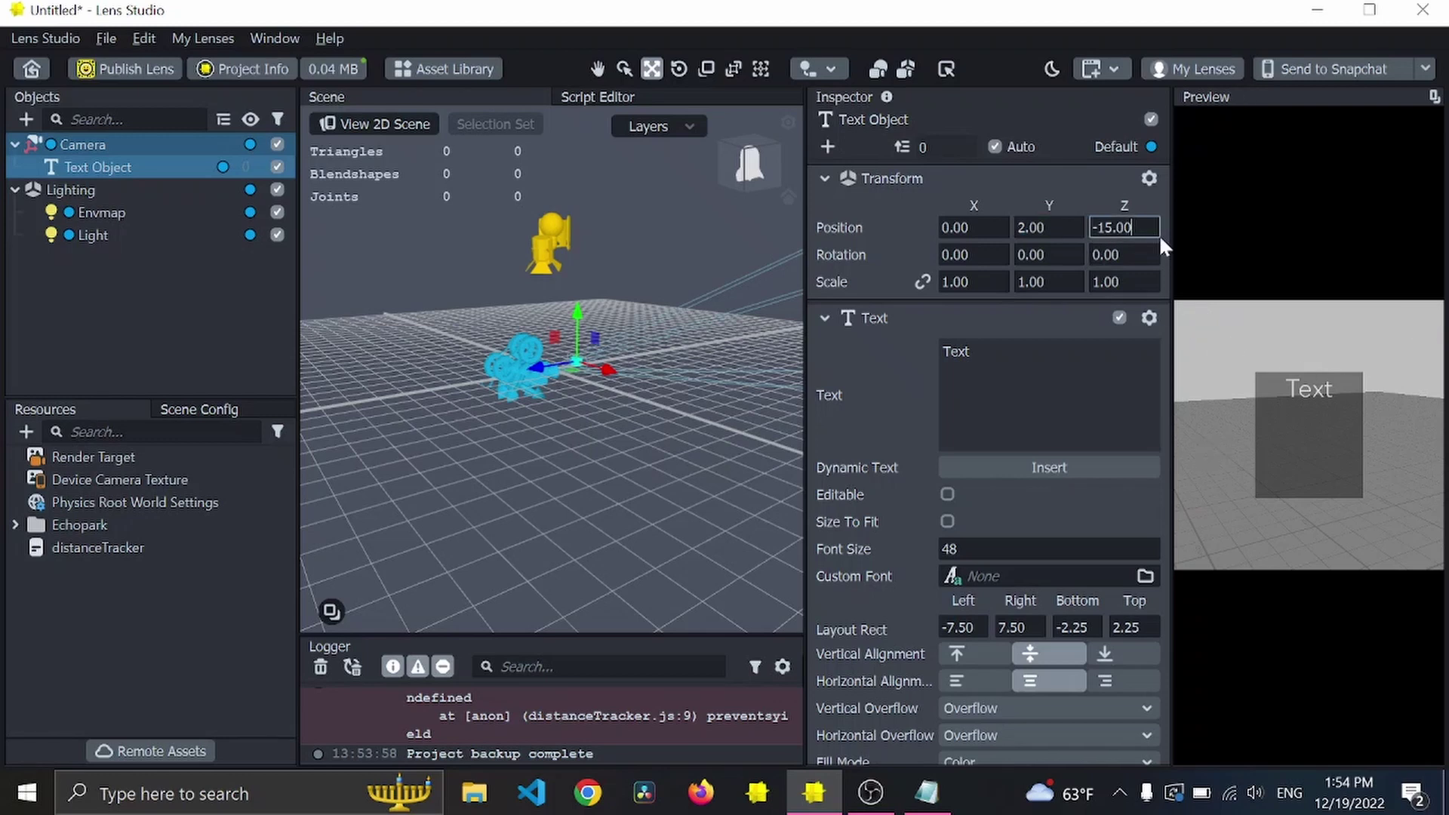
pyautogui.write('-20')
pyautogui.press('Return')
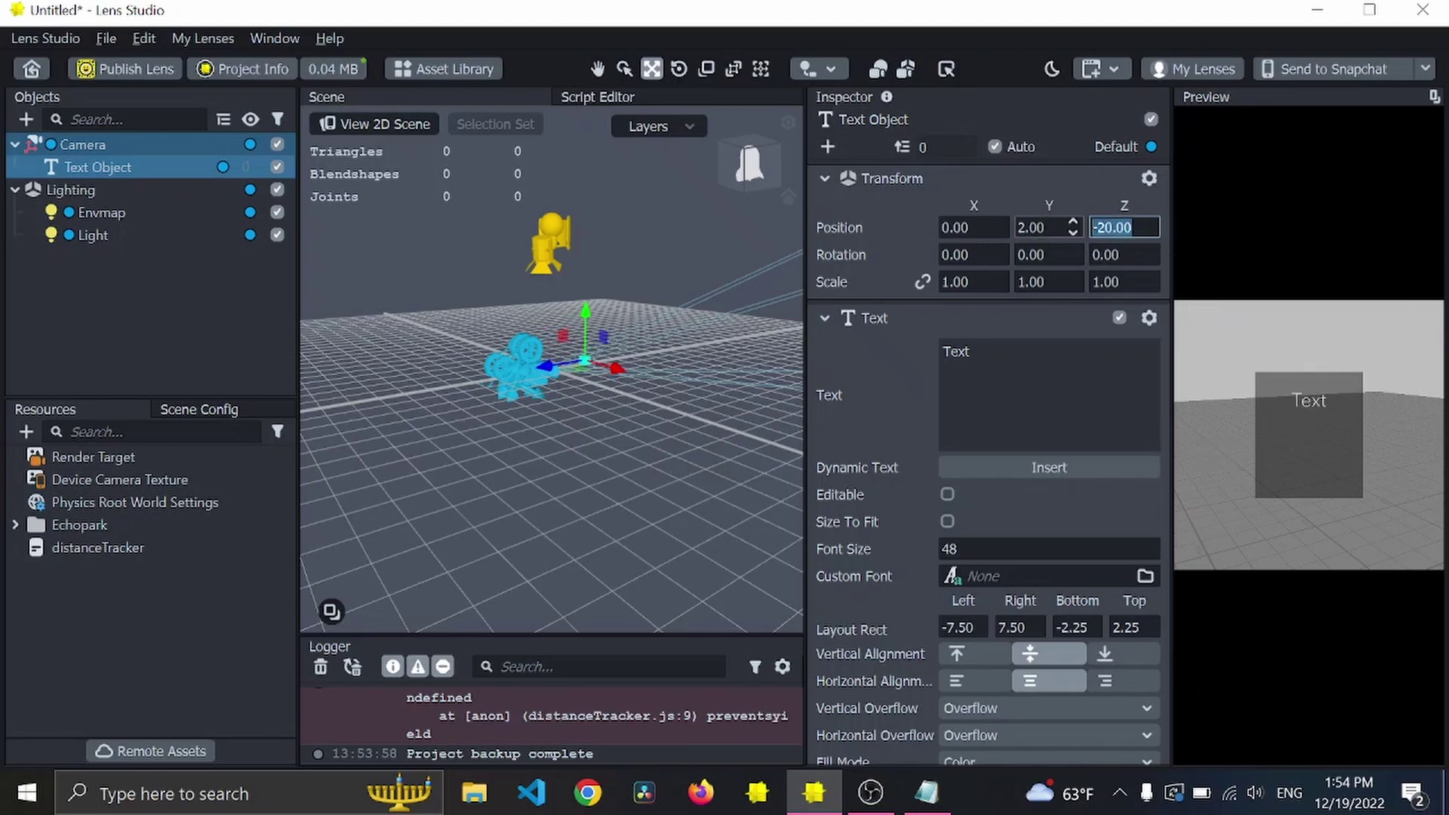
pyautogui.click(1049, 227)
pyautogui.press('BackSpace')
pyautogui.press('BackSpace')
pyautogui.press('BackSpace')
pyautogui.press('BackSpace')
pyautogui.write('3')
pyautogui.press('Return')
# Enable the outline on the Text Object and set the outline size to 0.60.
pyautogui.scroll(-3, 990, 477)
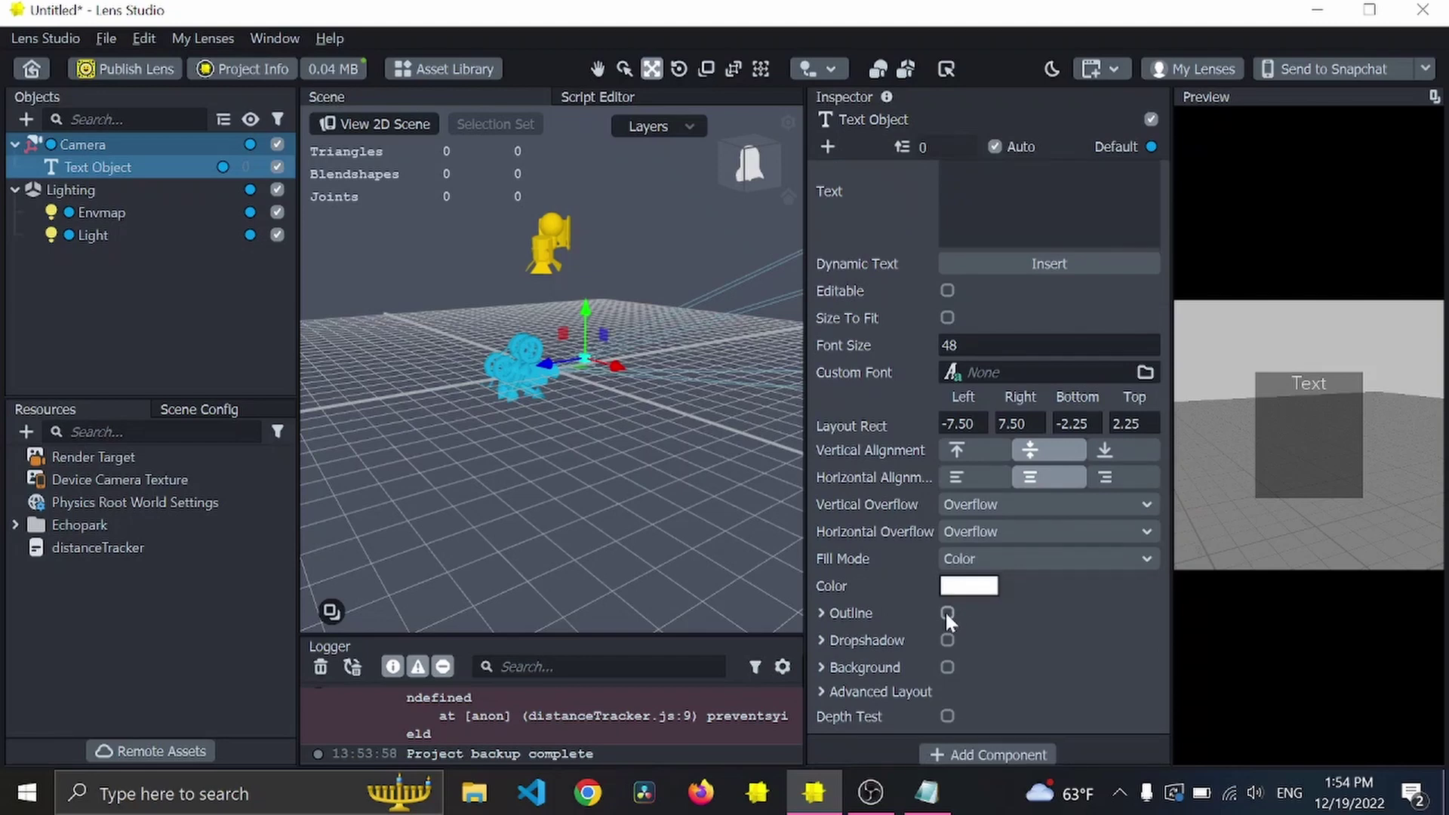
pyautogui.click(947, 611)
pyautogui.scroll(-1, 1044, 615)
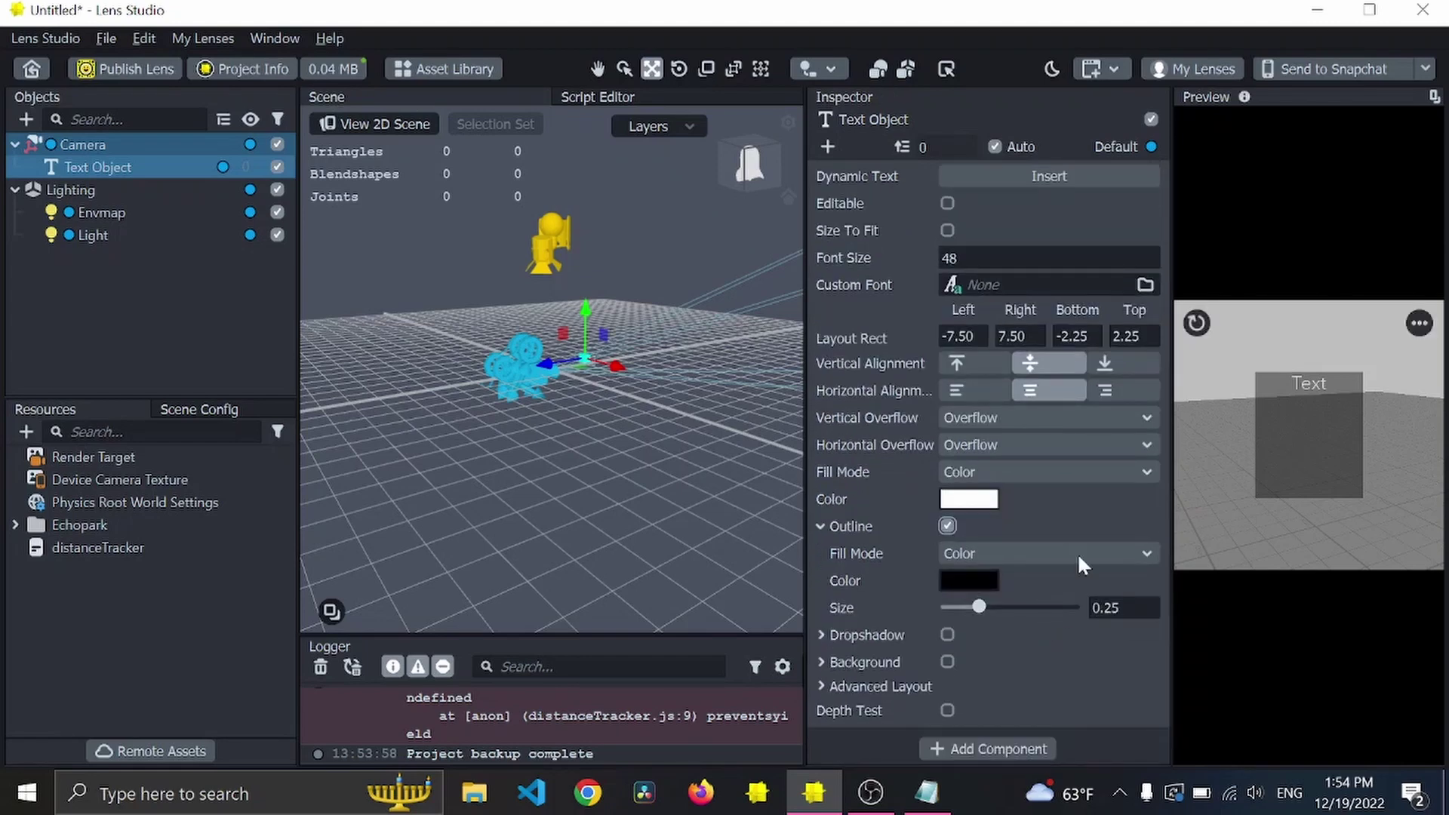
pyautogui.click(1119, 608)
pyautogui.press('BackSpace')
pyautogui.press('BackSpace')
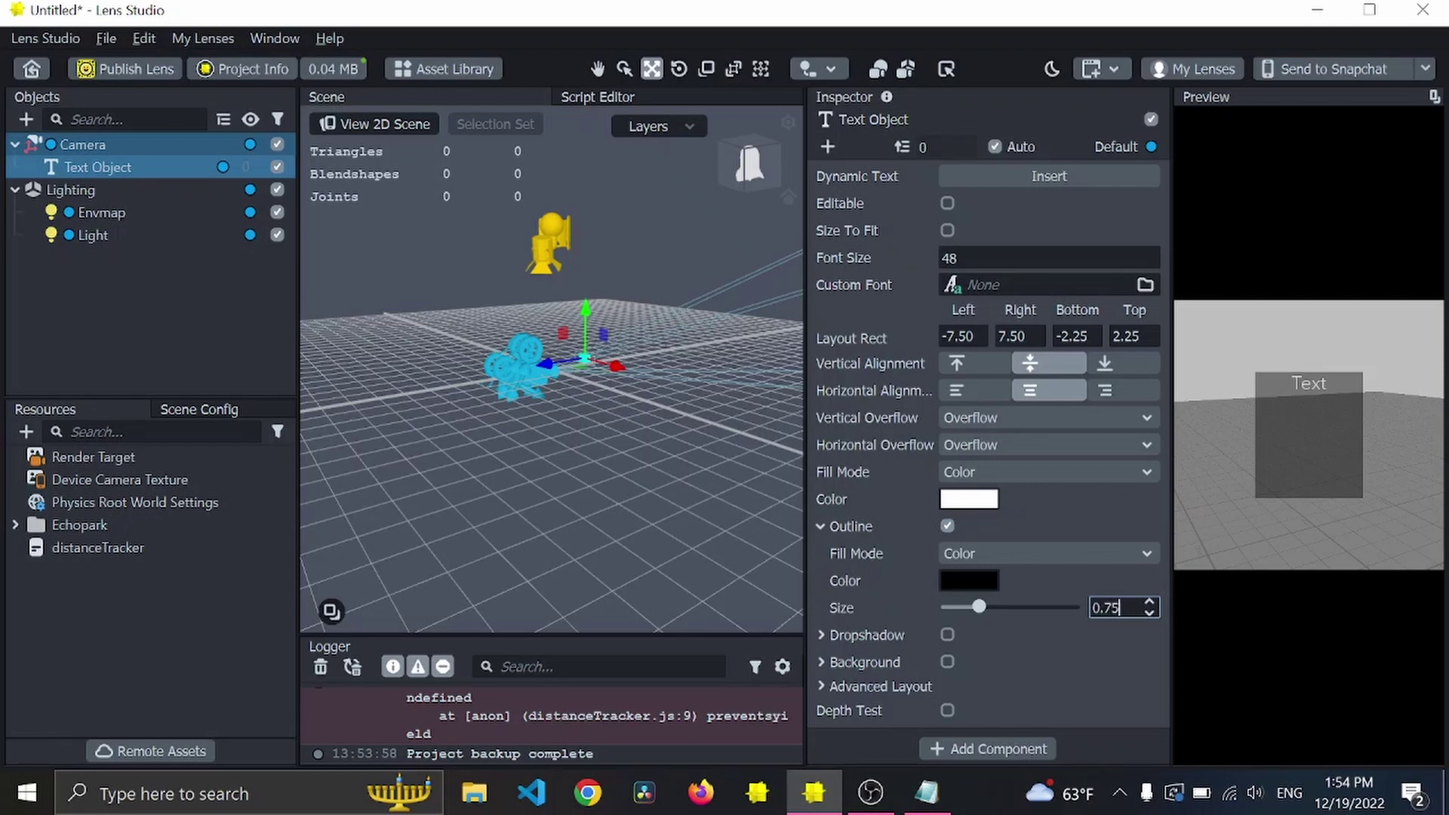
pyautogui.press('Return')
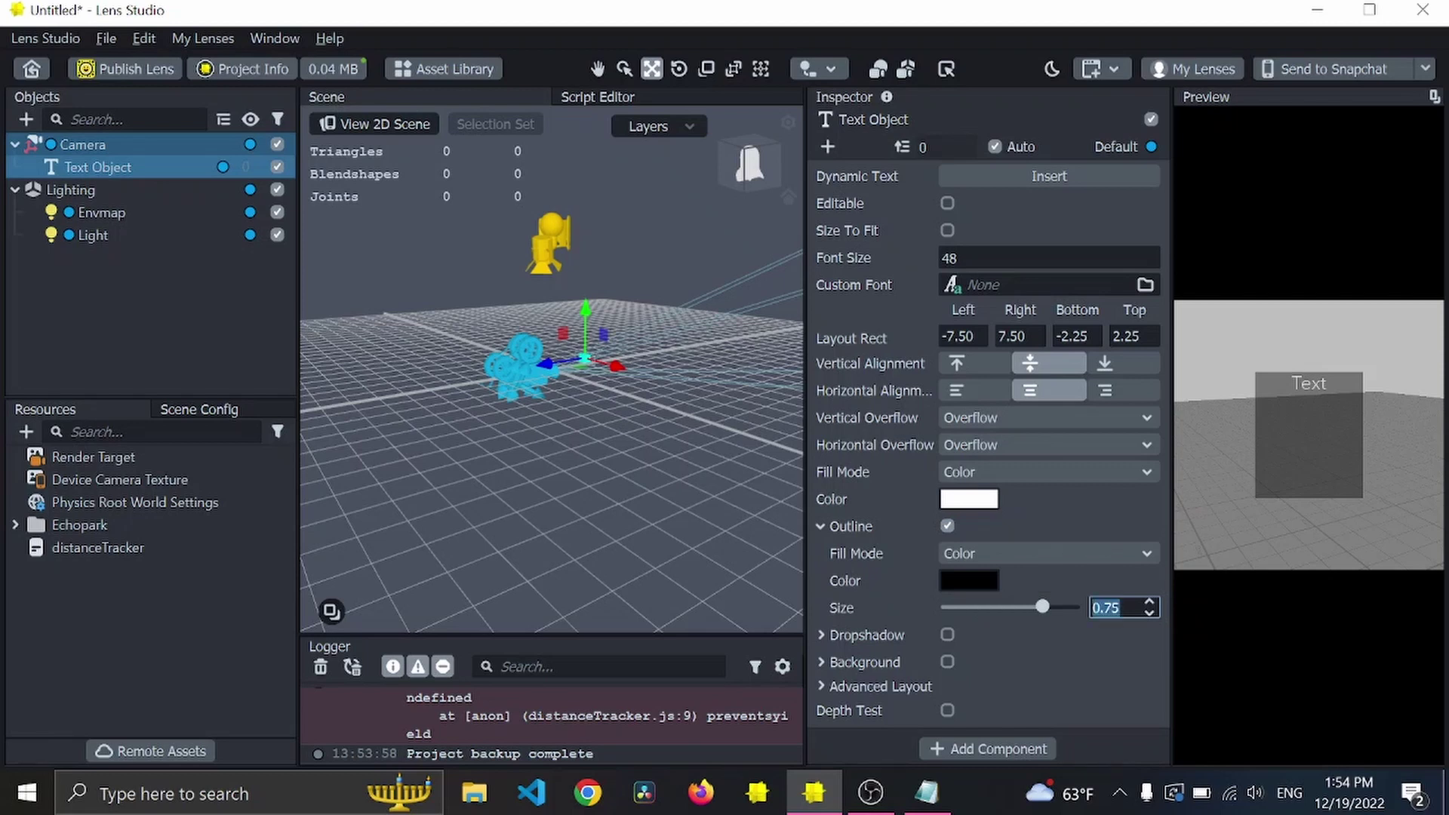
pyautogui.write('0.60')
pyautogui.press('Return')
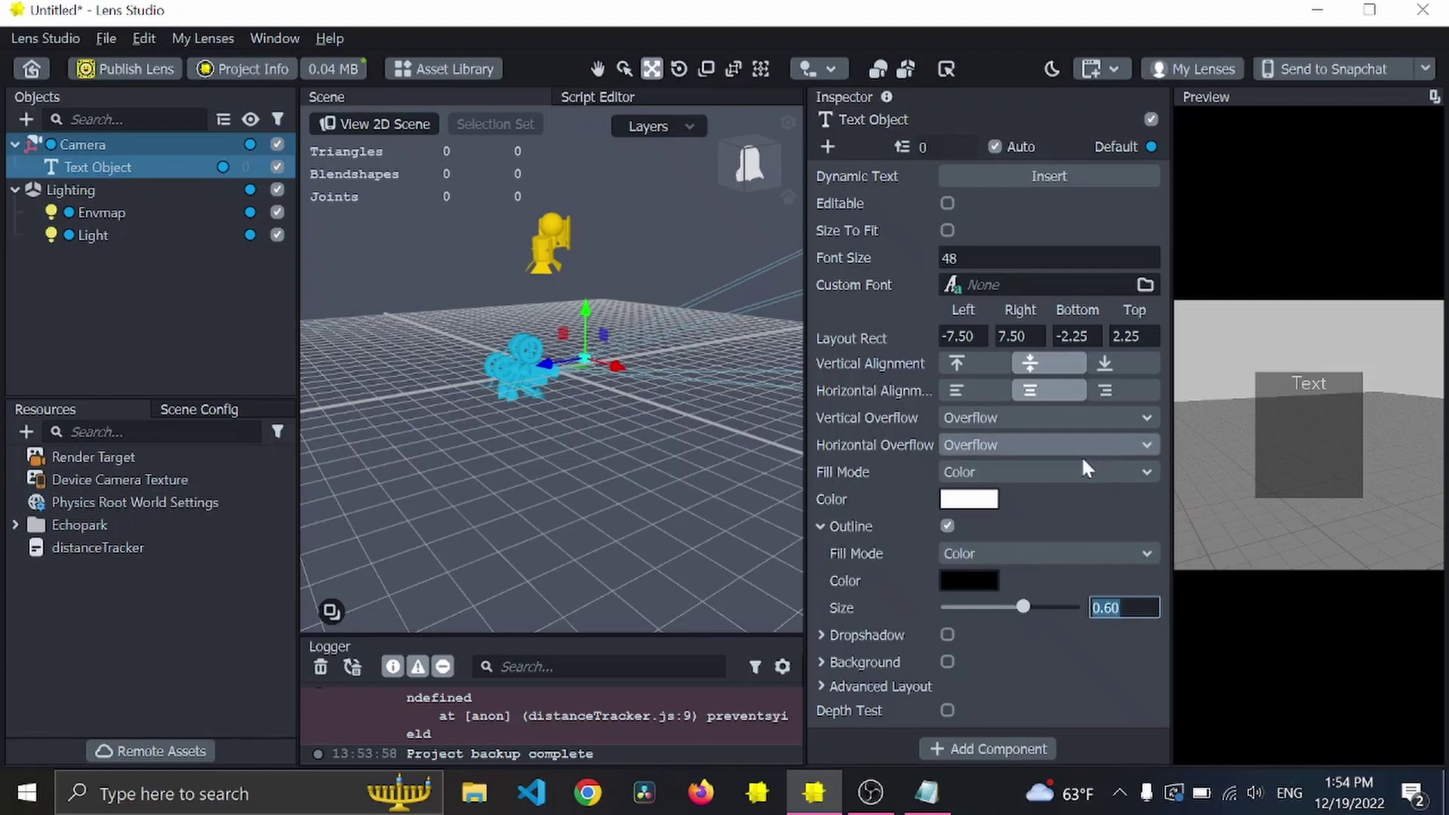
pyautogui.moveTo(1378, 466); pyautogui.dragTo(1241, 519)
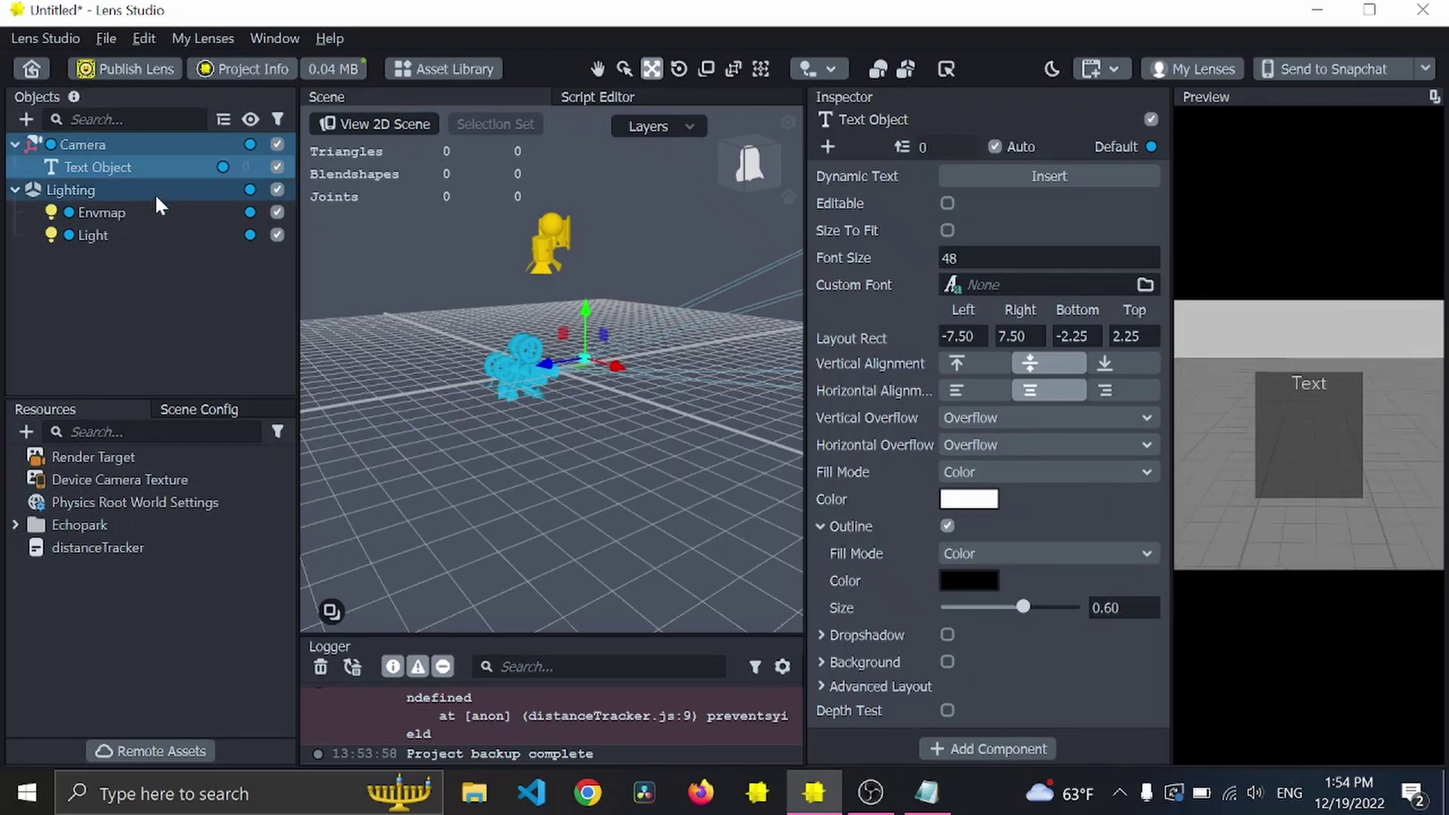
# Rename the Text Object under the Camera as distance.
pyautogui.rightClick(148, 171)
pyautogui.click(193, 246)
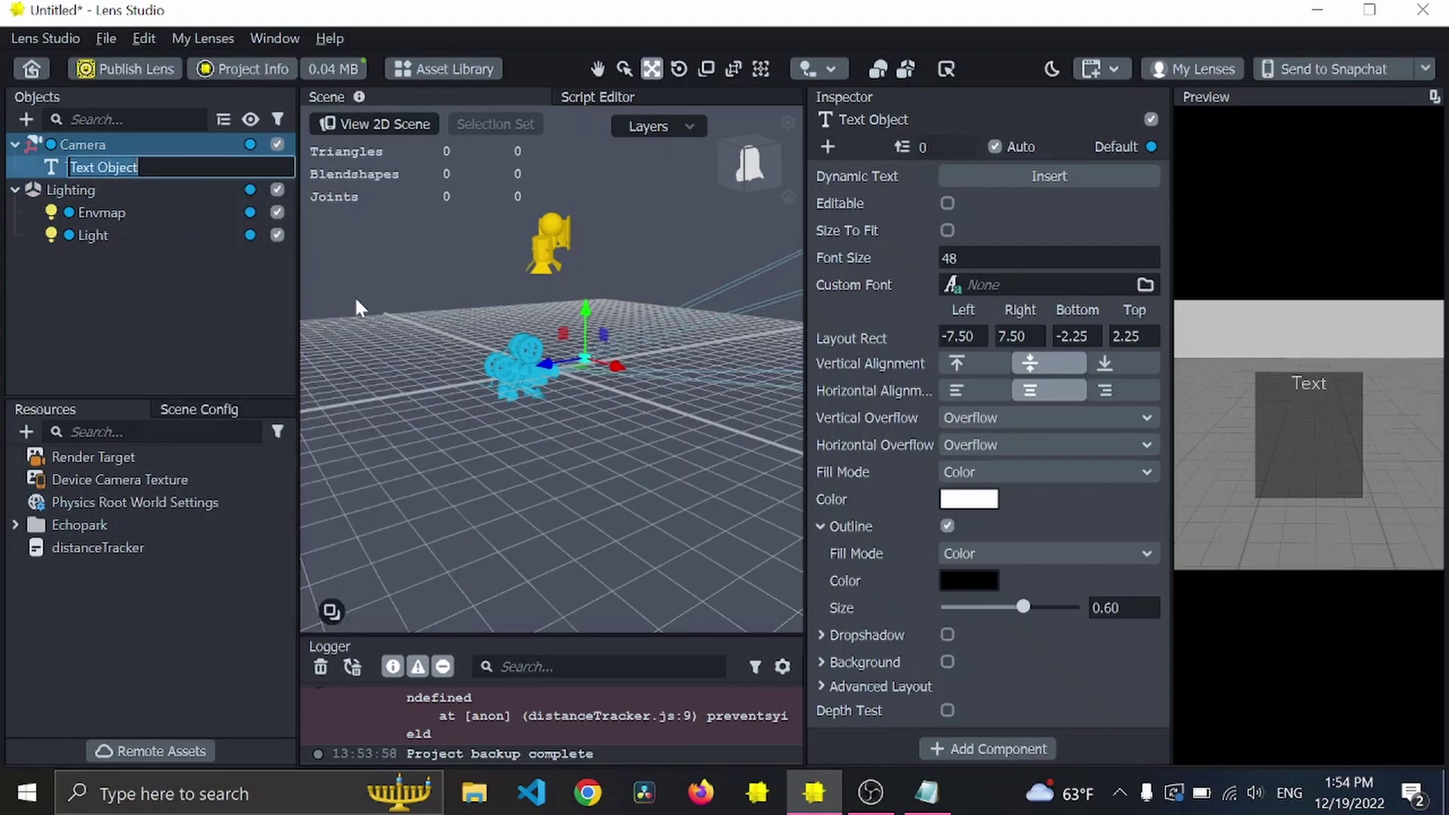
pyautogui.write('distance')
pyautogui.press('Return')
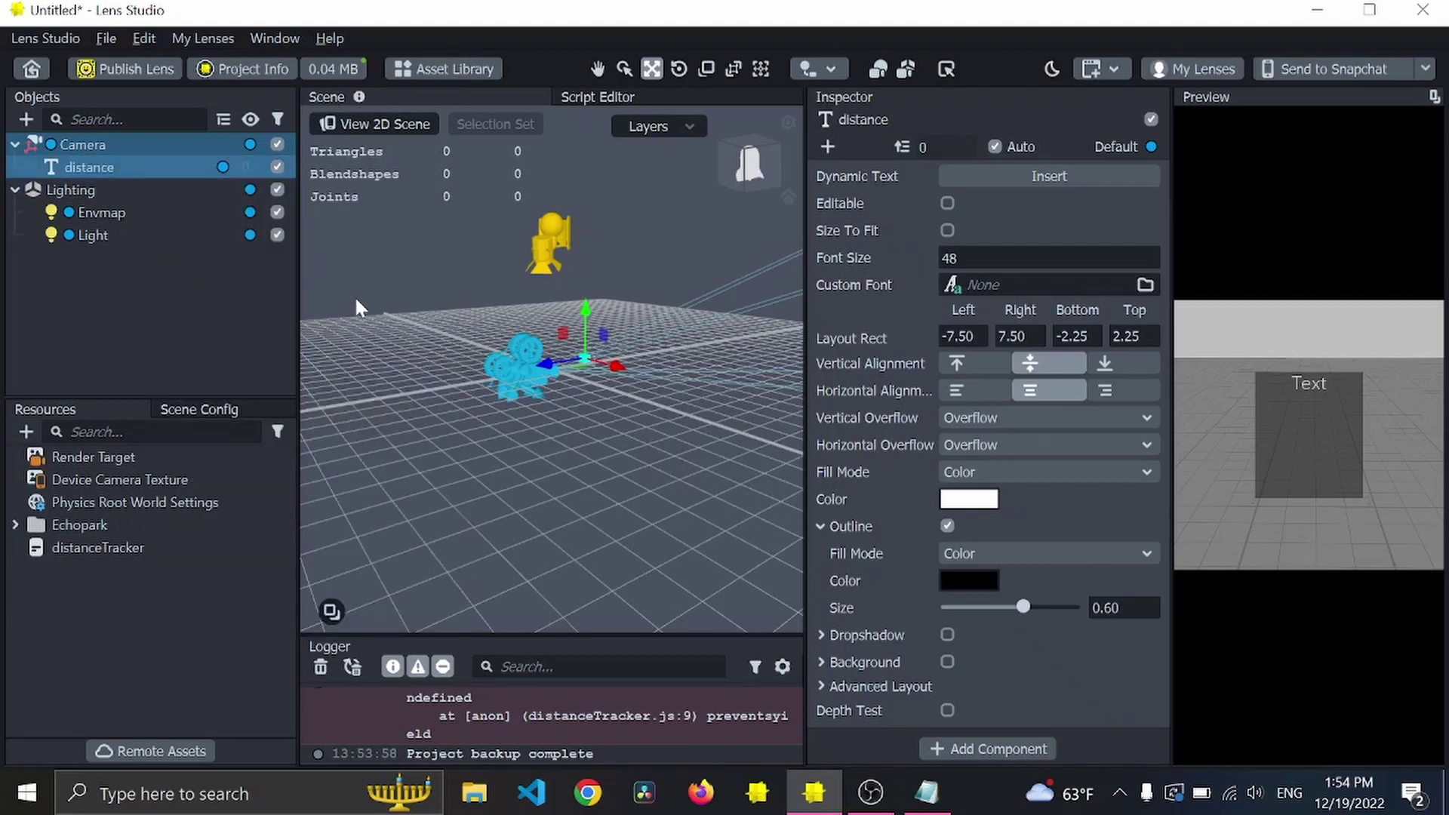
# Duplicate the distance text and rename the copy as speed.
pyautogui.hotkey('ctrl', 'd')
pyautogui.rightClick(106, 188)
pyautogui.click(171, 254)
pyautogui.write('speed')
pyautogui.press('Return')
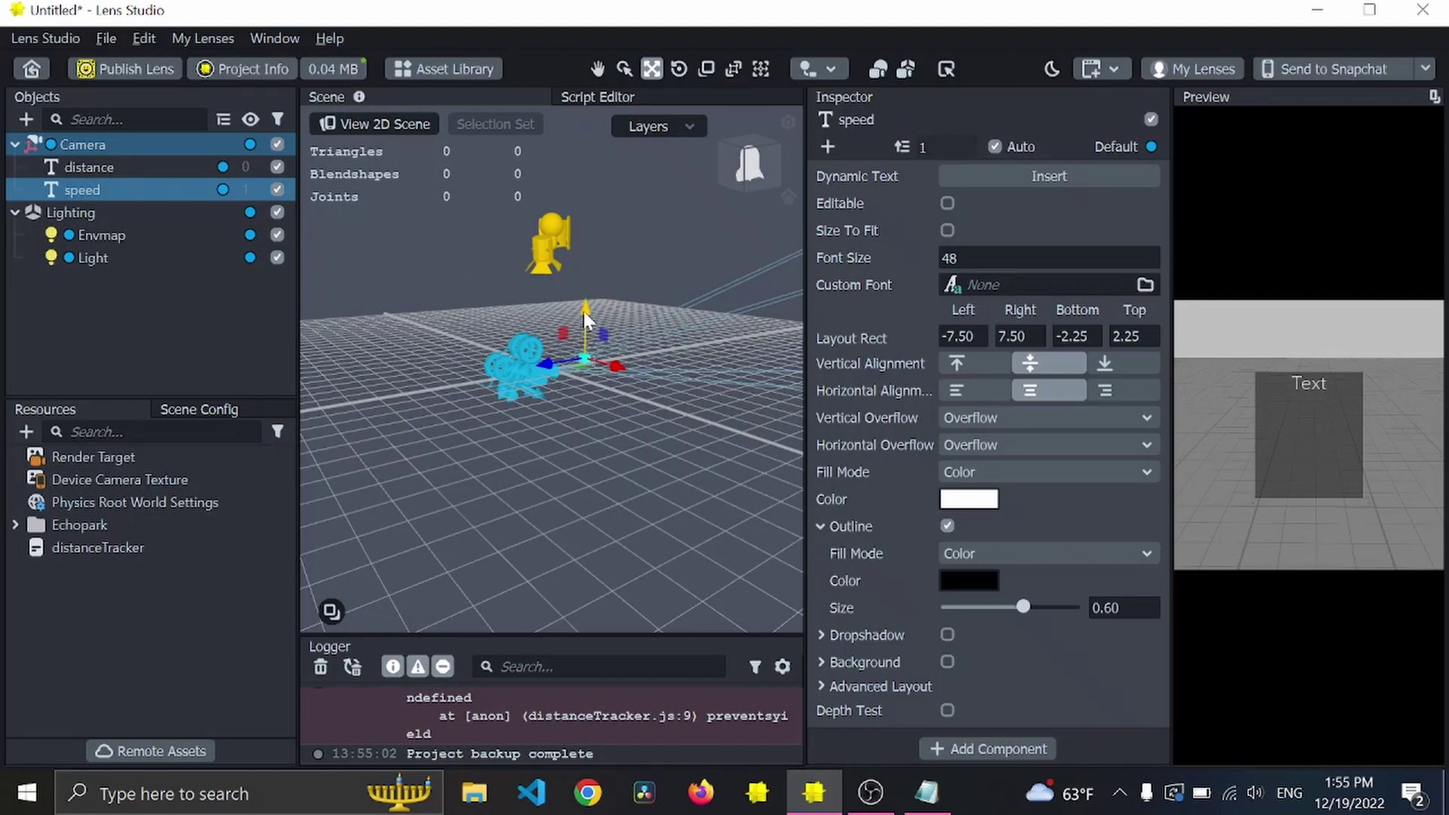
# Lower the speed text to about 1.91 in Y and try Y positions of 2 and 2.5.
pyautogui.moveTo(584, 311); pyautogui.dragTo(584, 314)
pyautogui.scroll(5, 1020, 351)
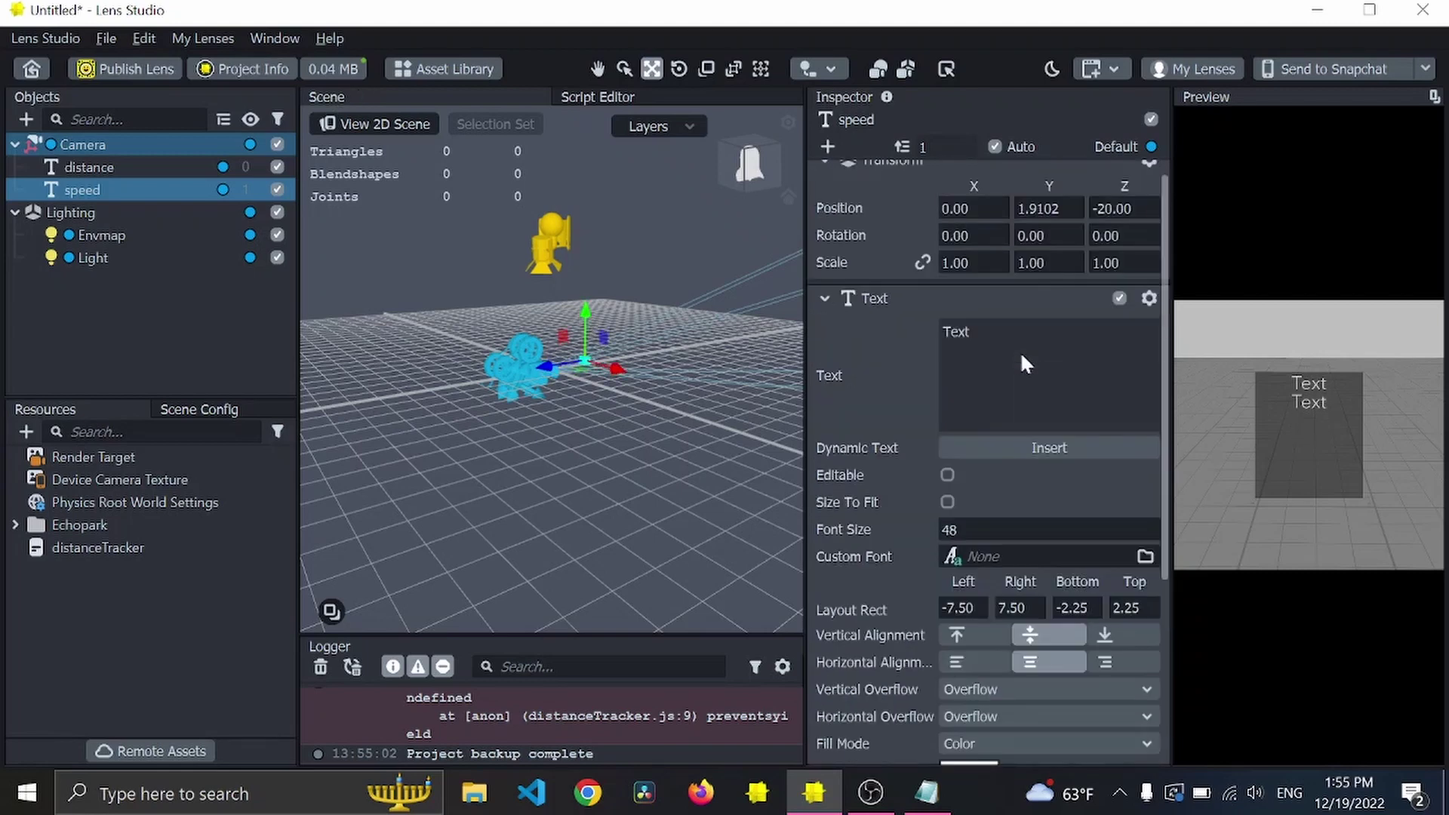
pyautogui.doubleClick(1041, 227)
pyautogui.write('2')
pyautogui.press('Return')
pyautogui.write('3')
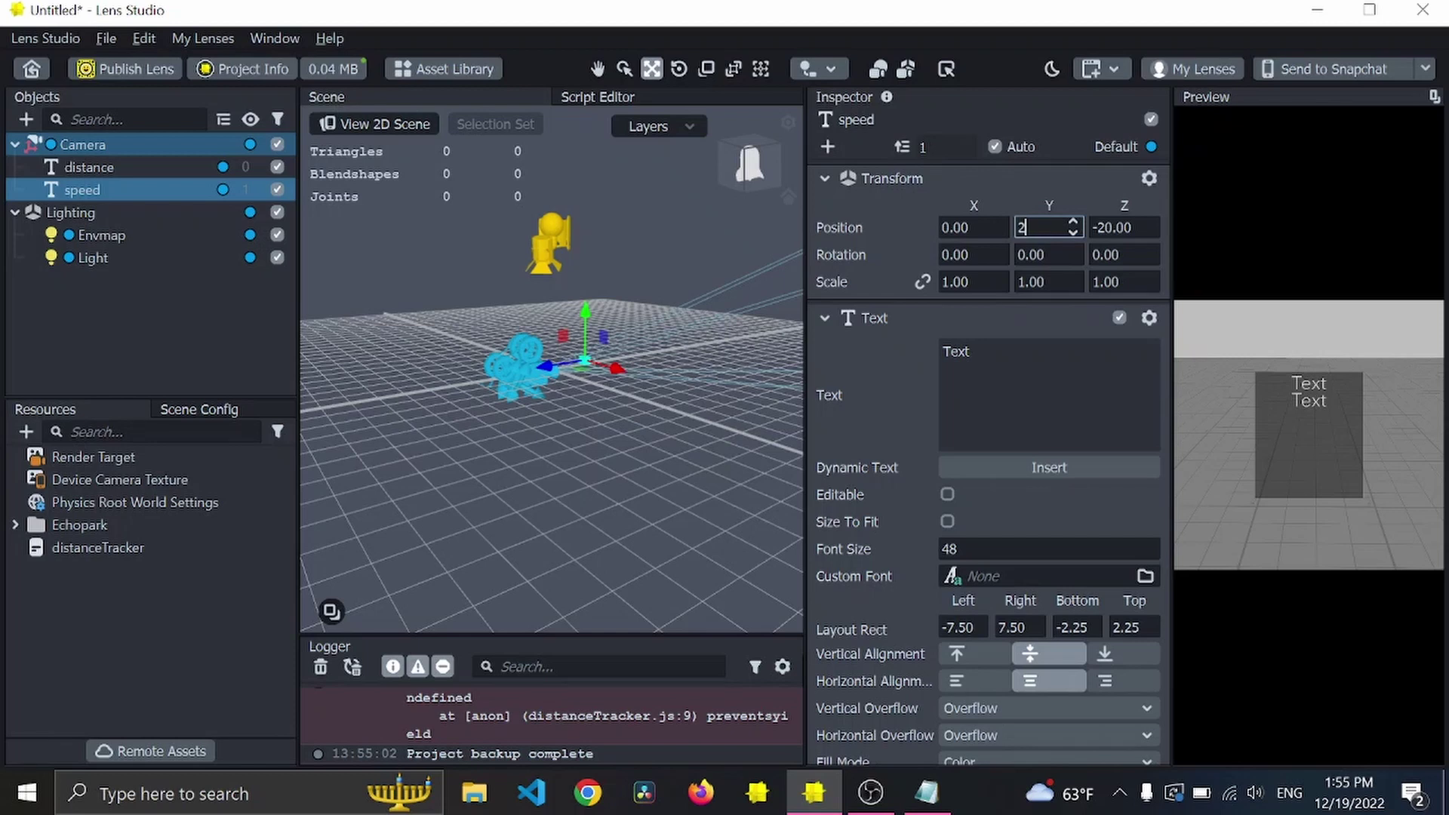
pyautogui.write('.5')
pyautogui.press('Return')
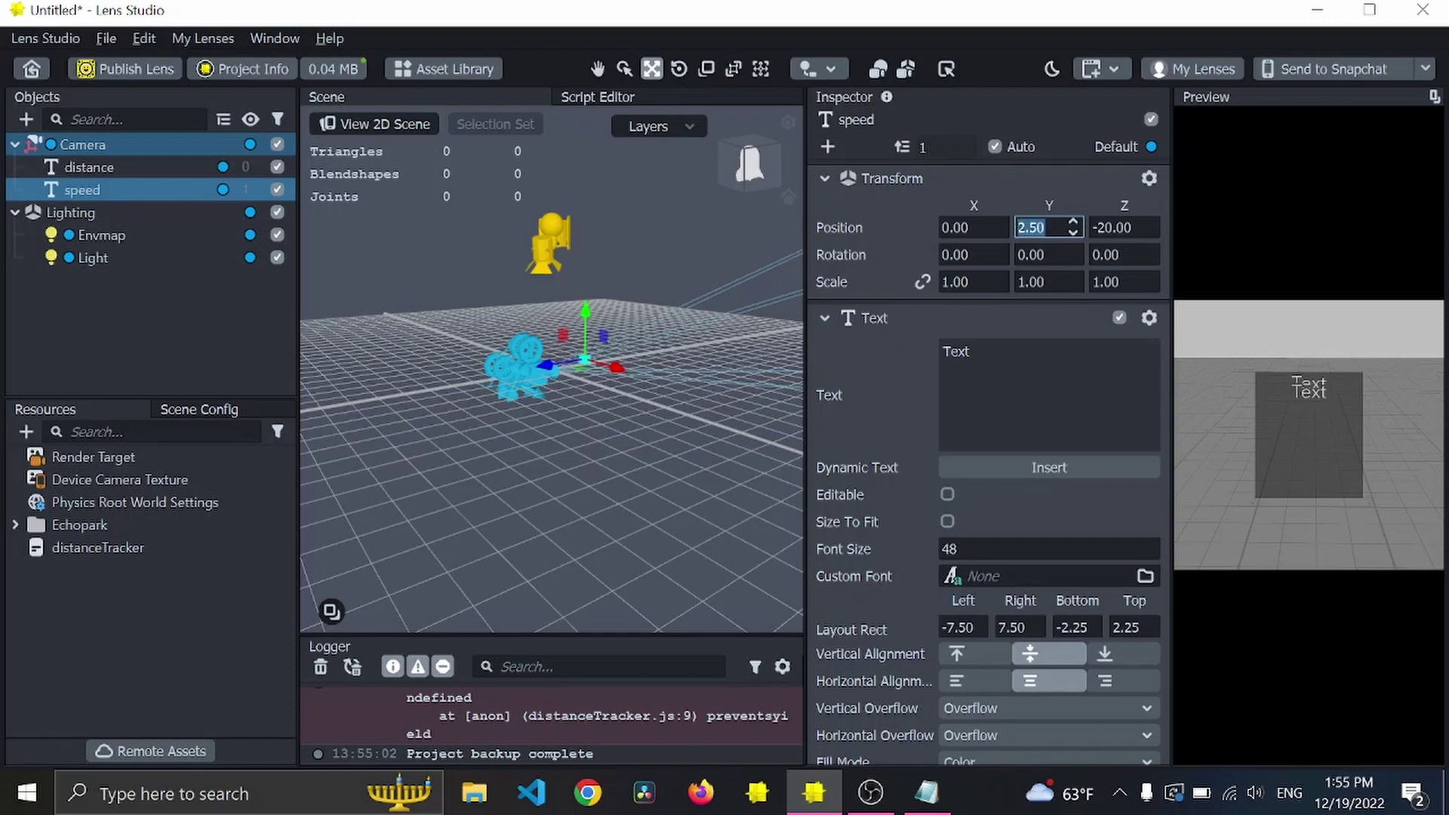
# Try the speed text at 3 and 1 in Y, settle on a Y position of 1.75 and check it in the preview.
pyautogui.write('3')
pyautogui.press('Return')
pyautogui.write('1')
pyautogui.press('Return')
pyautogui.write('1.75')
pyautogui.press('Return')
pyautogui.moveTo(1410, 508); pyautogui.dragTo(1390, 502, button='right')
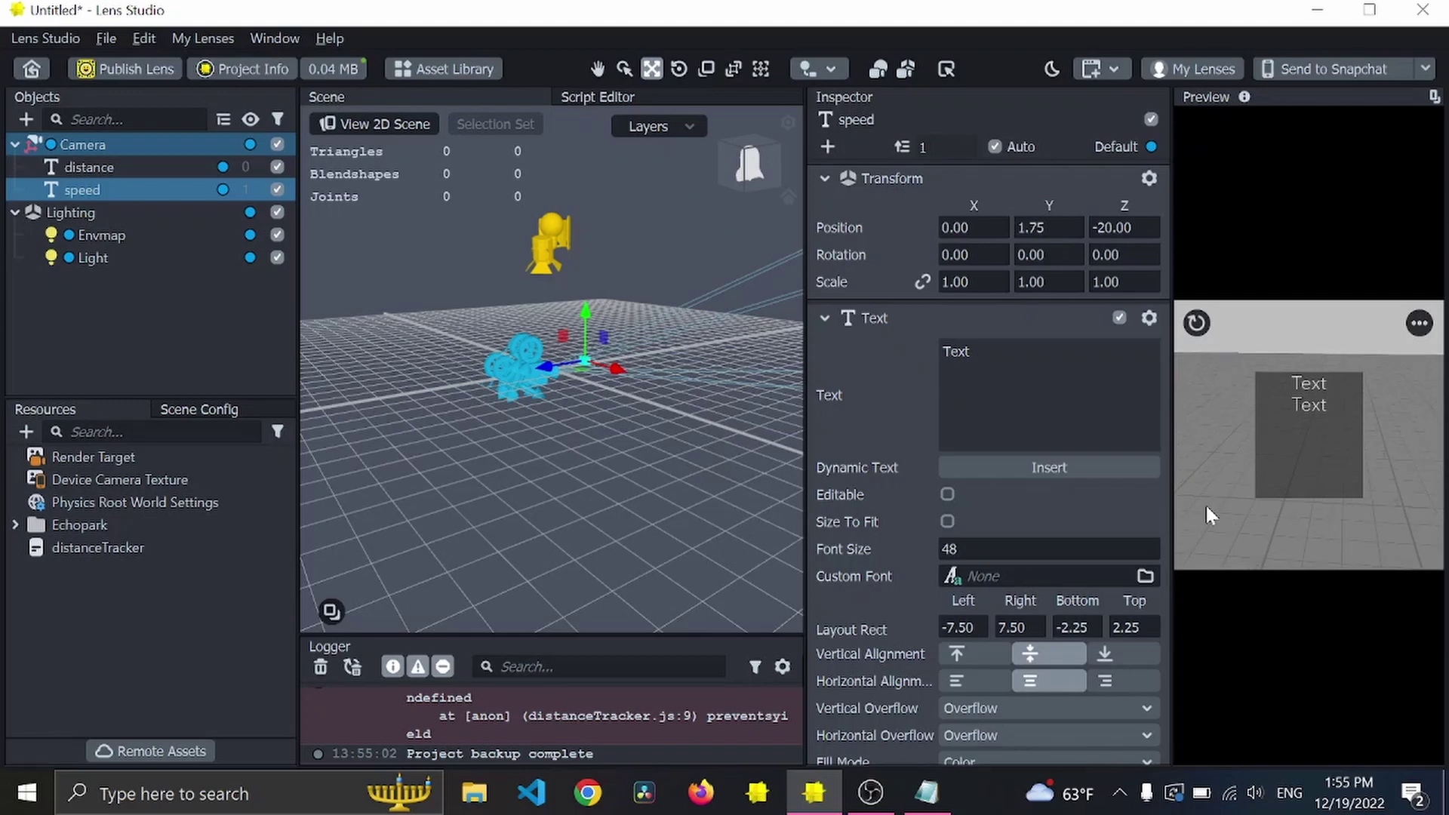
# Assign the speed text to the Speed Info input of the Camera's distanceTracker script.
pyautogui.click(215, 325)
pyautogui.click(151, 145)
pyautogui.scroll(-4, 975, 443)
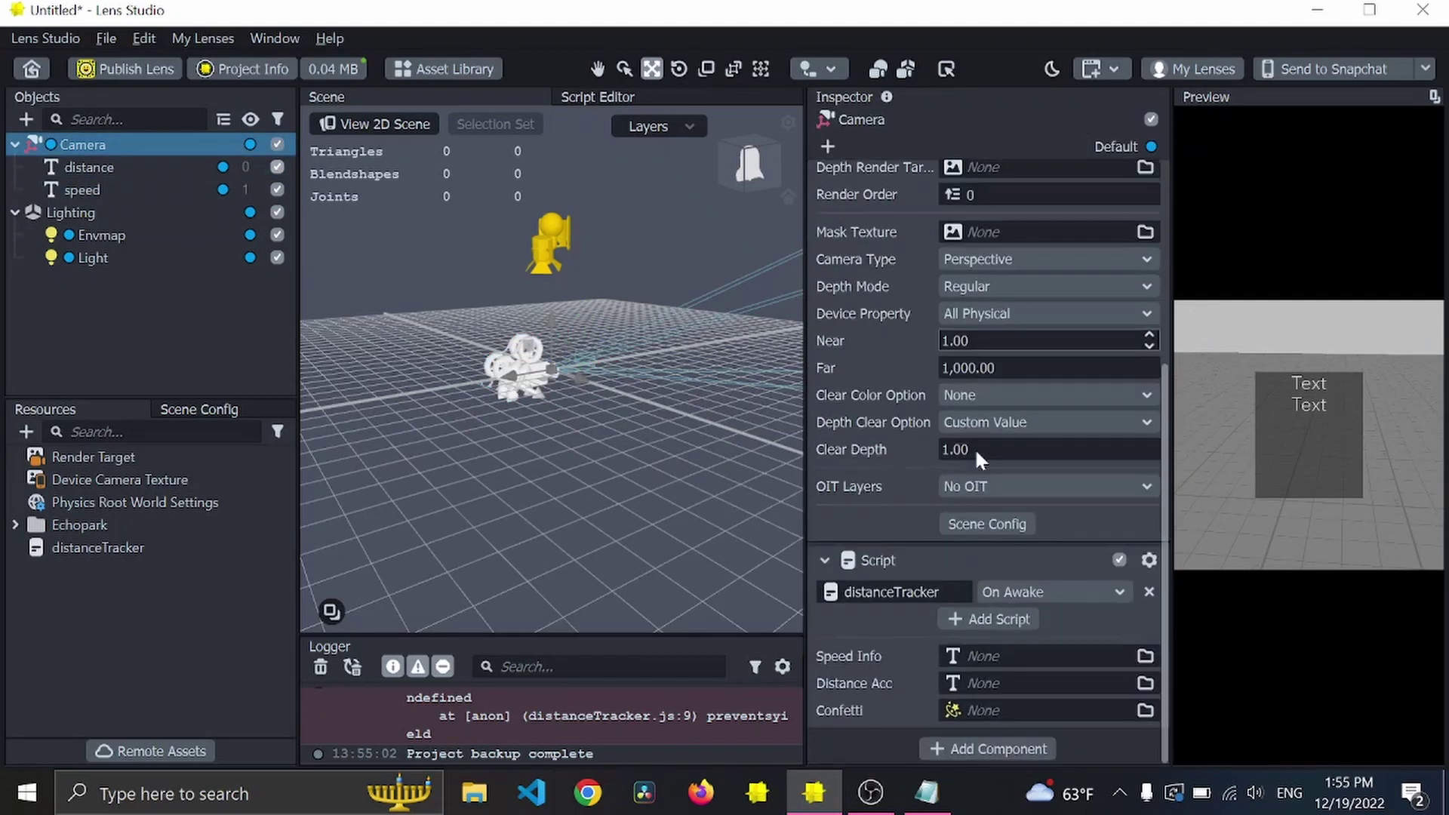
pyautogui.click(1003, 652)
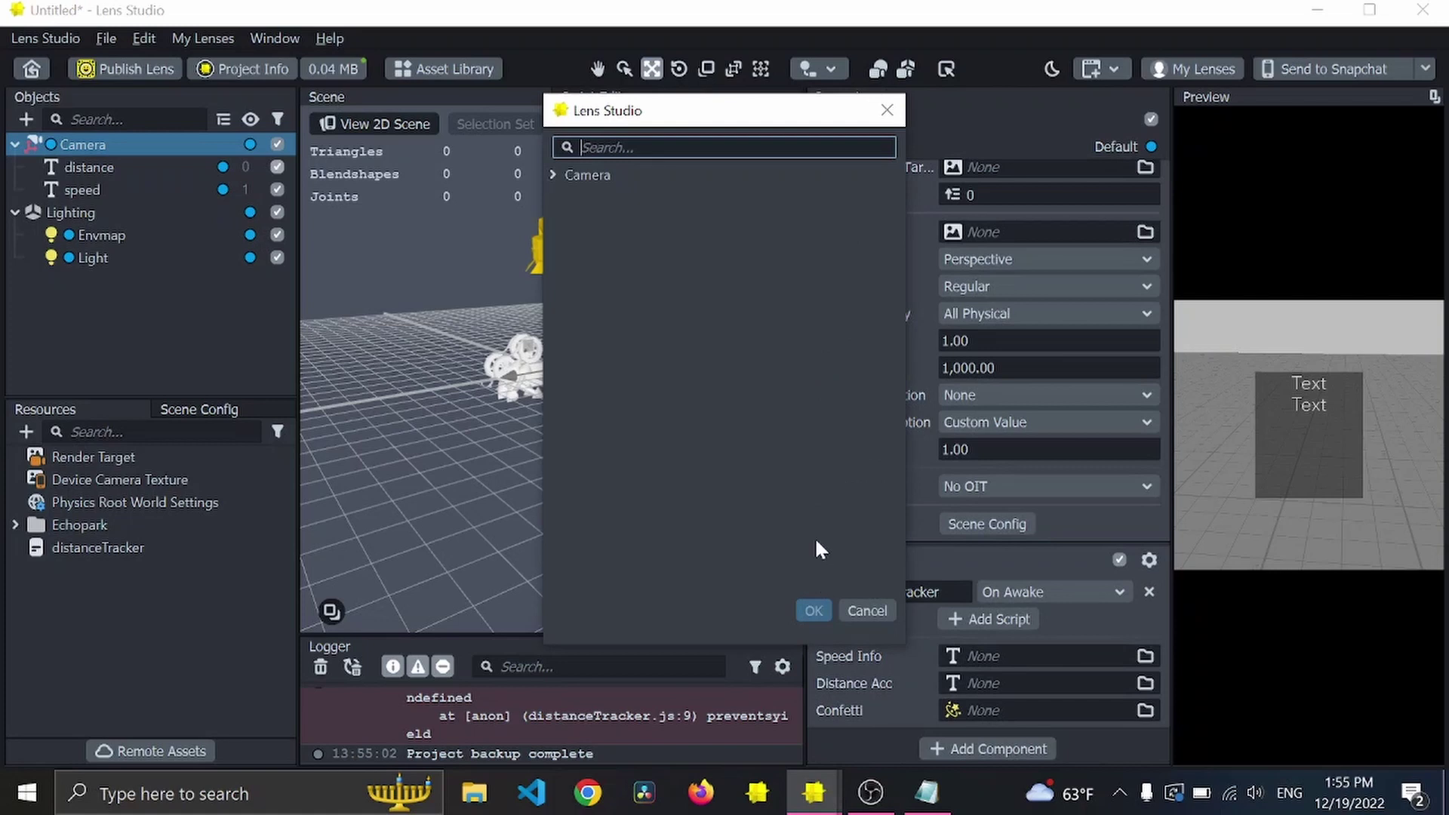
pyautogui.click(554, 175)
pyautogui.click(609, 198)
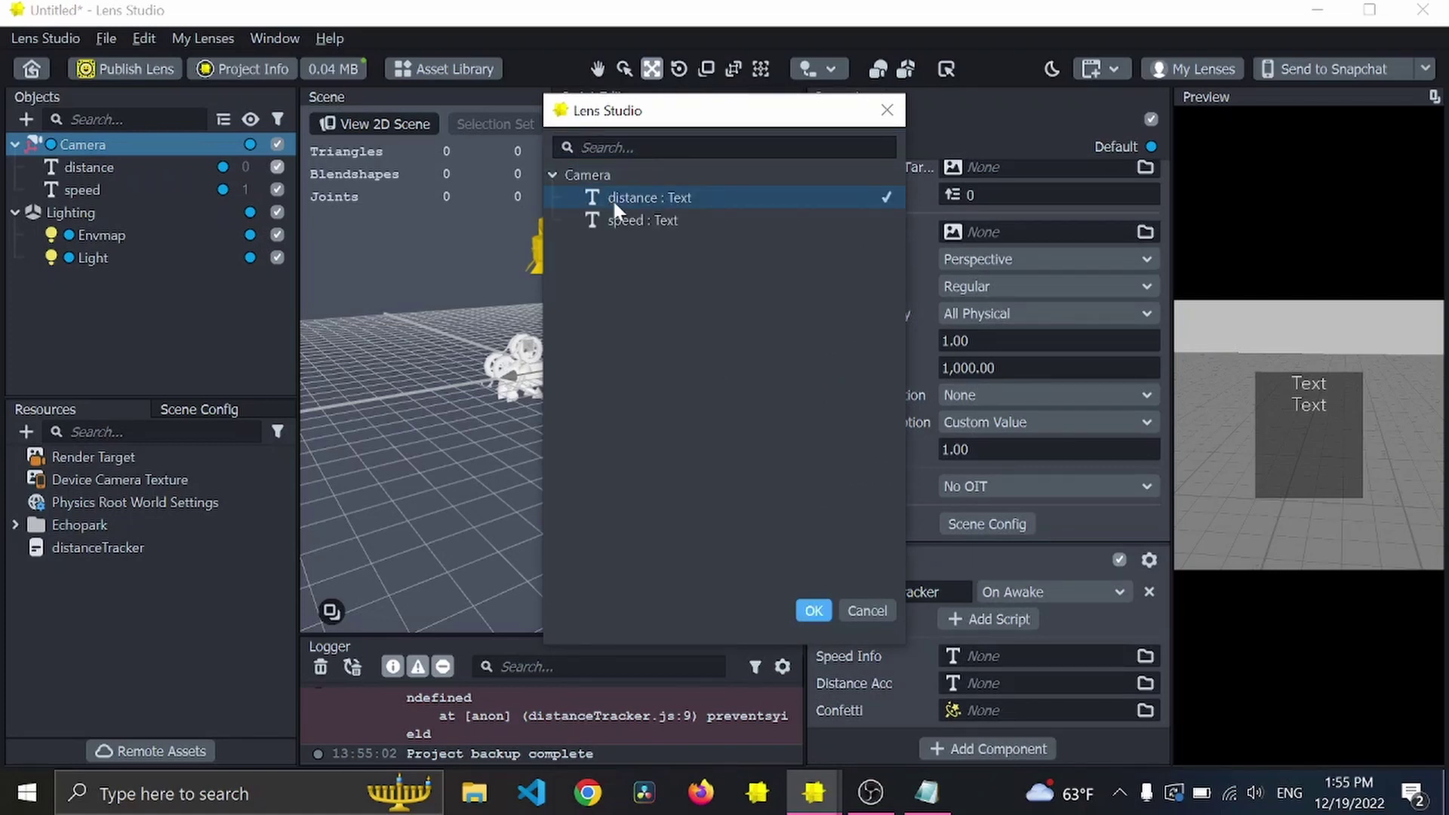
pyautogui.click(652, 219)
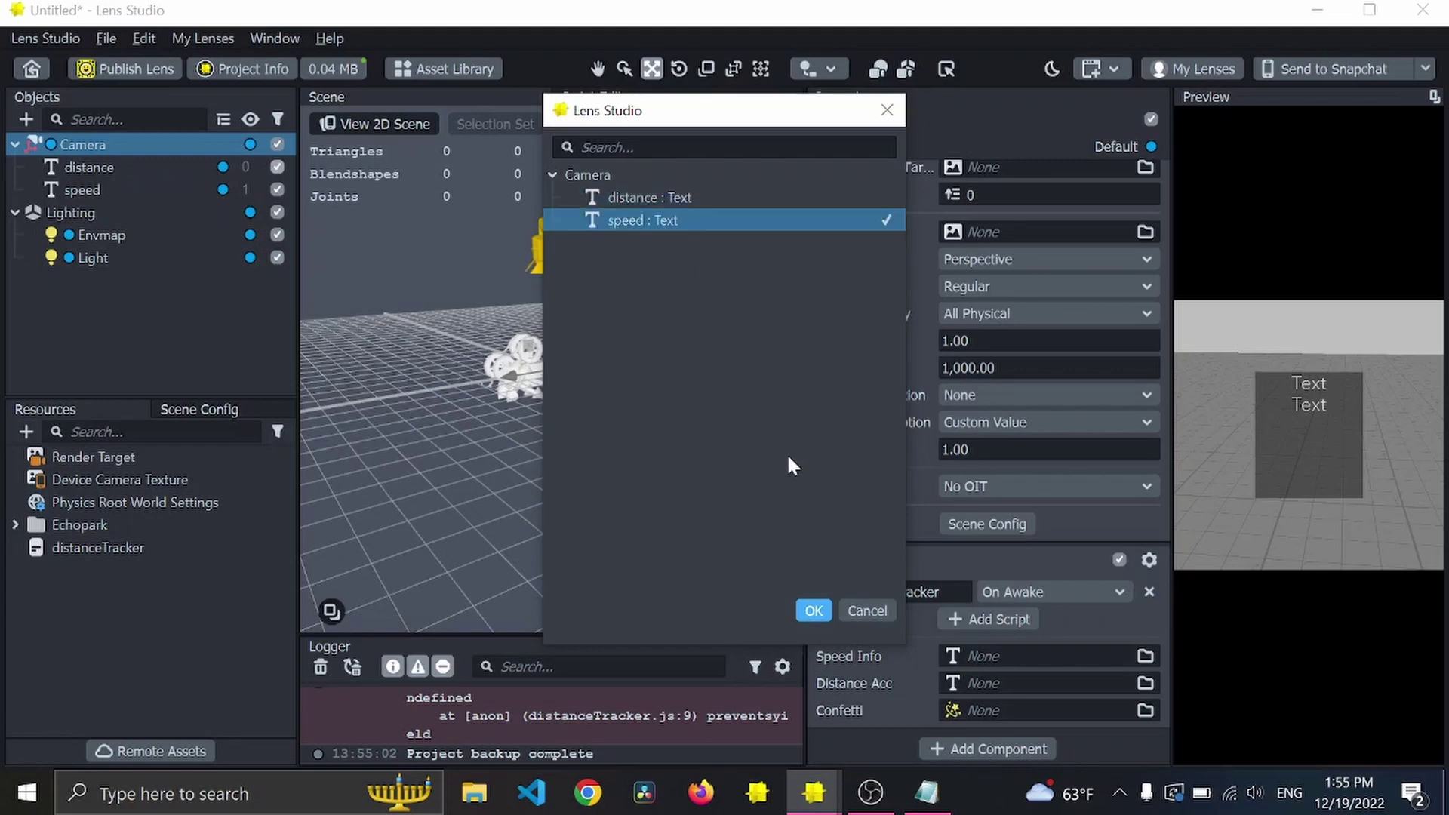
pyautogui.click(813, 611)
# Assign the distance text to the script's Distance Acc input and review the Camera's script inputs.
pyautogui.click(977, 686)
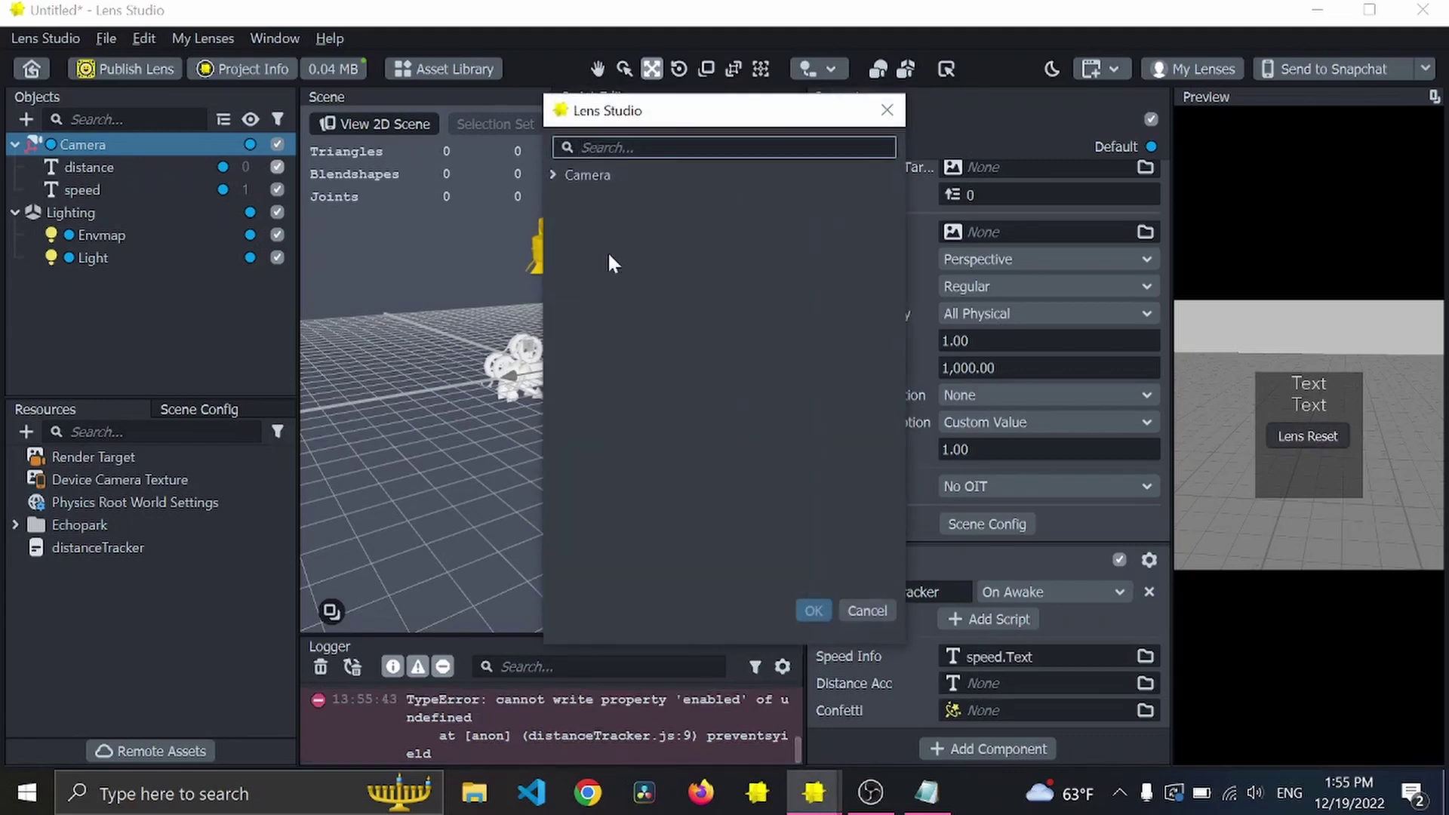
pyautogui.click(552, 174)
pyautogui.click(610, 198)
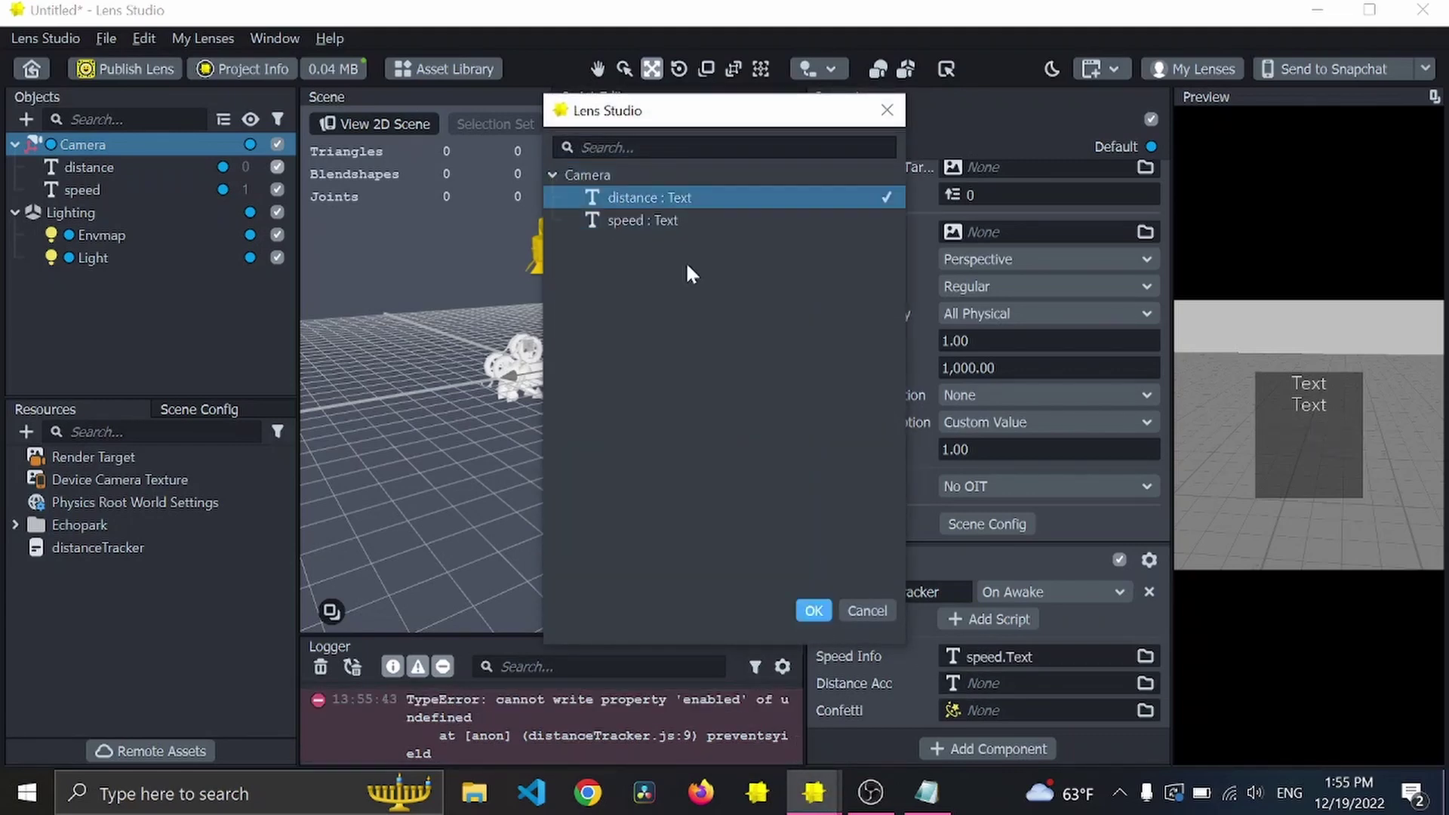
pyautogui.click(814, 611)
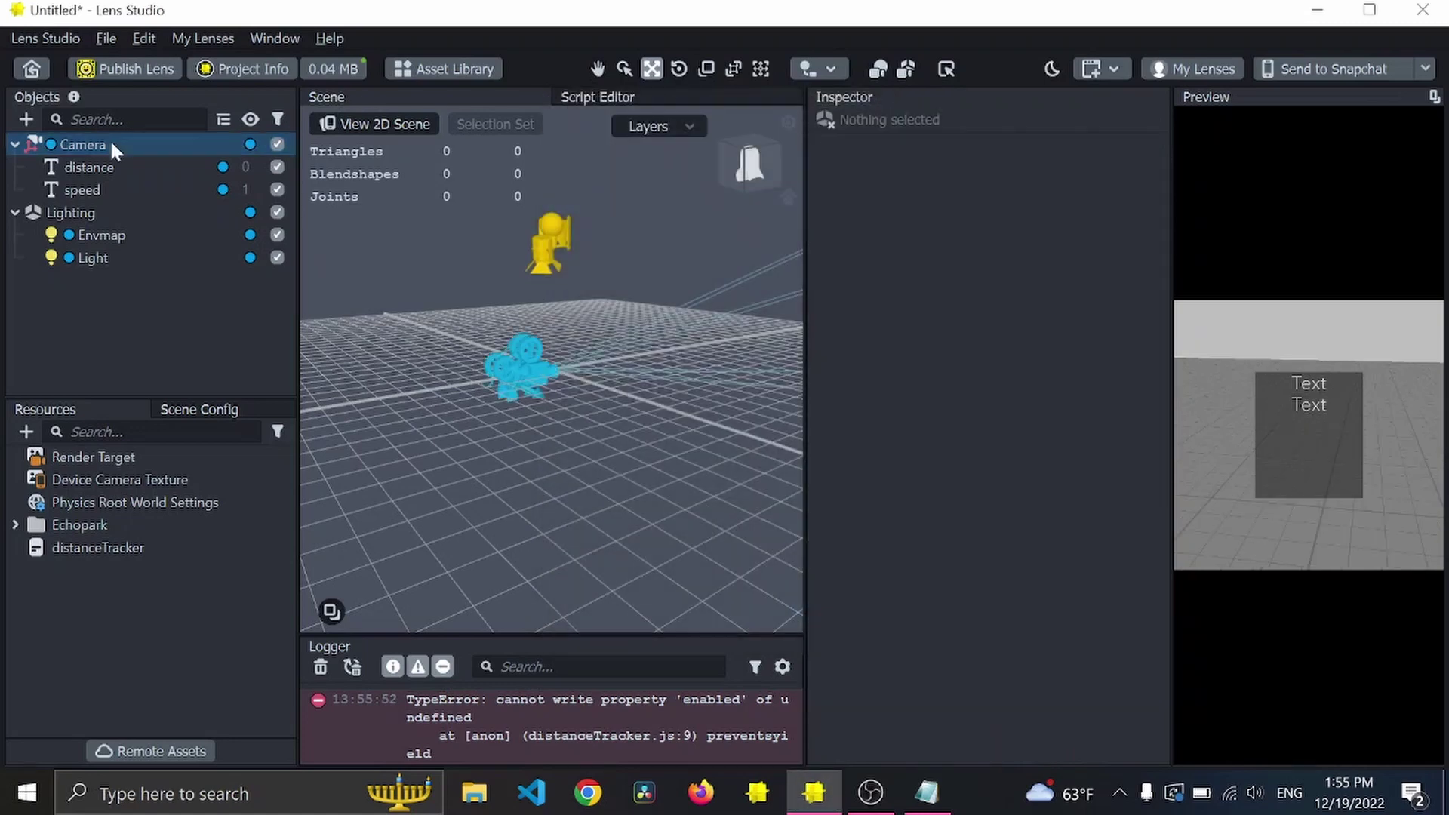
pyautogui.click(110, 143)
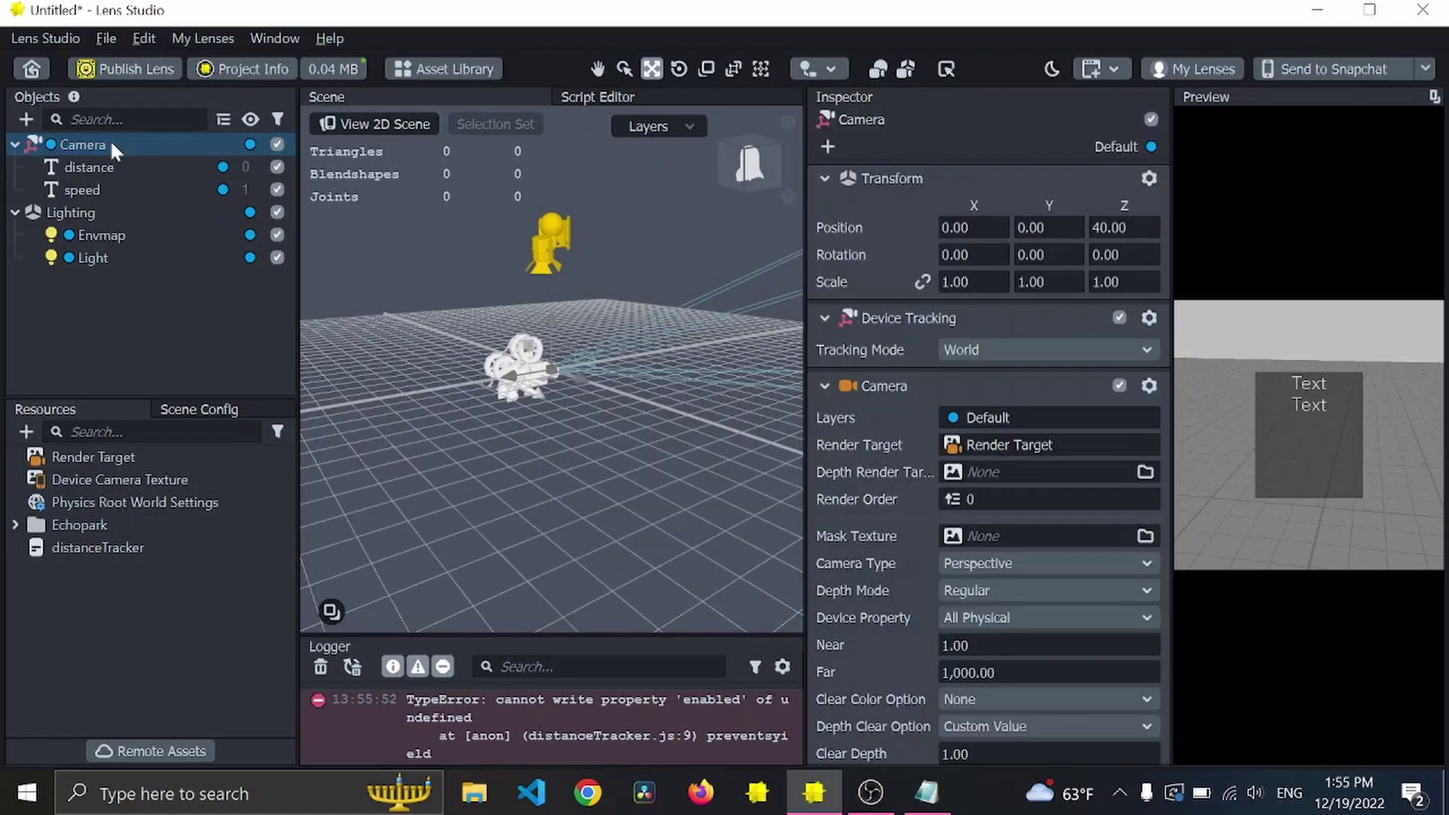
pyautogui.scroll(-5, 875, 505)
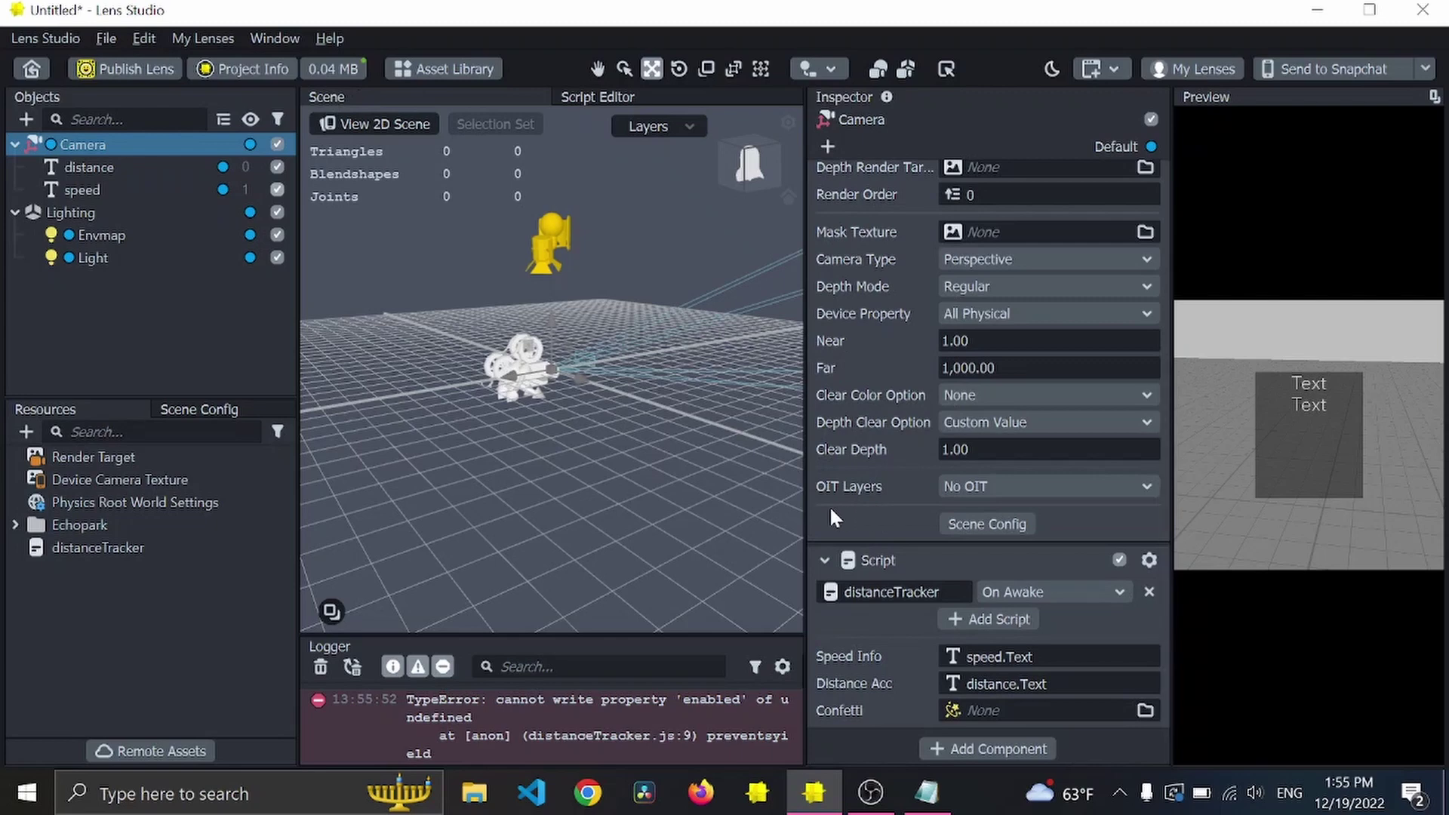
# Open the distanceTracker script, comment out the line script.confetti.enabled = false; and save.
pyautogui.doubleClick(185, 543)
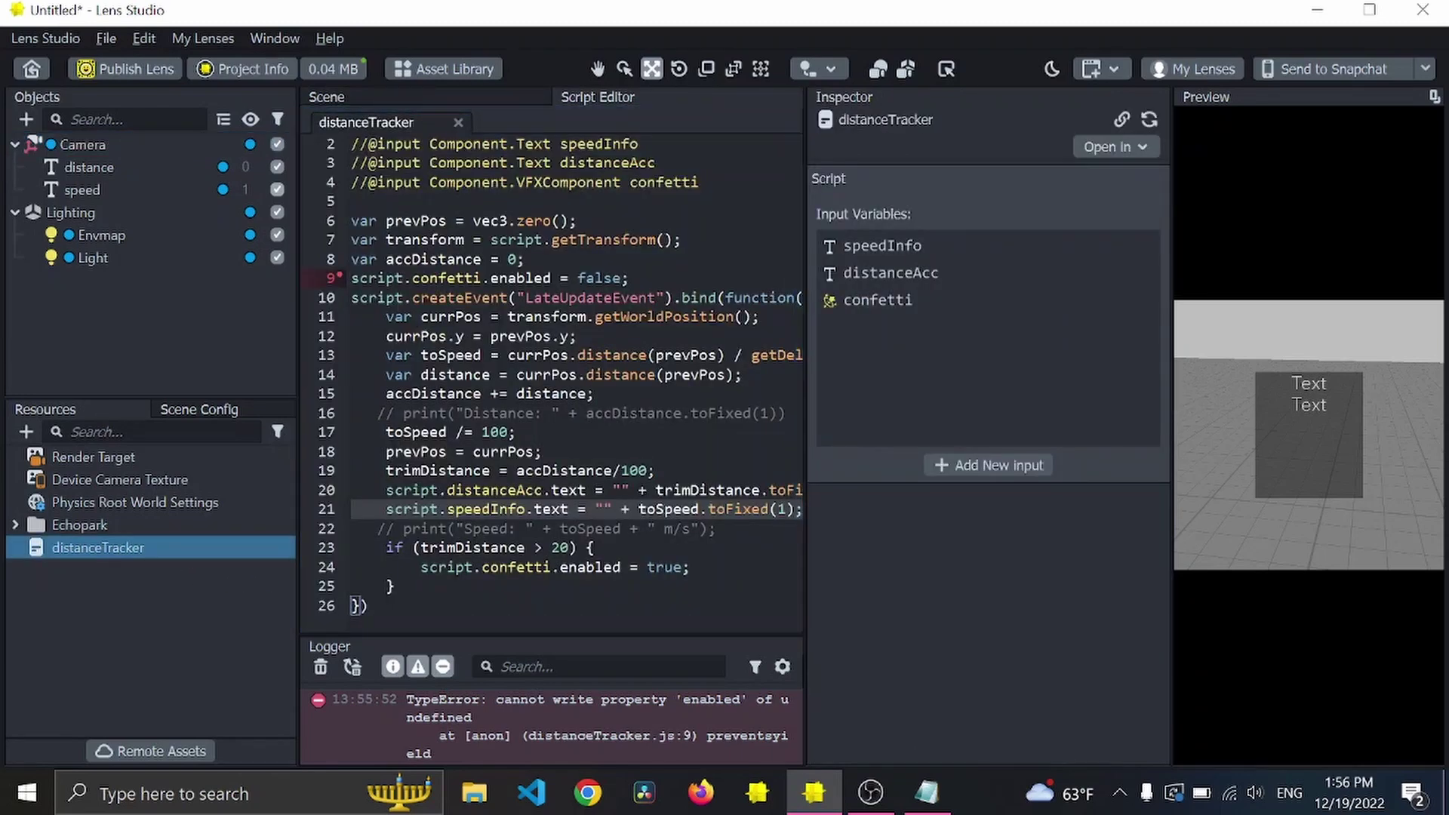
pyautogui.click(352, 277)
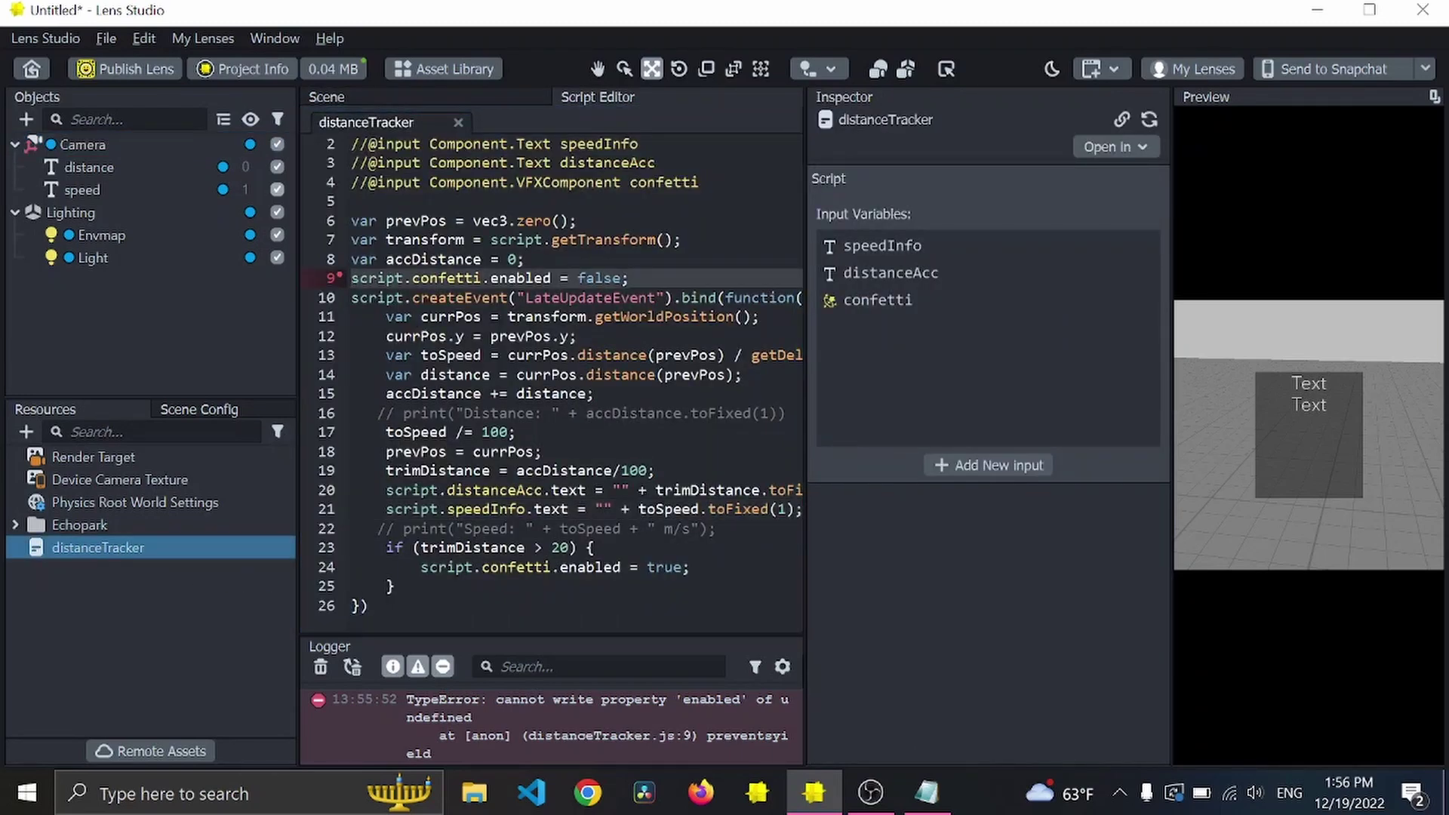
pyautogui.hotkey('ctrl', '/')
pyautogui.hotkey('ctrl', 's')
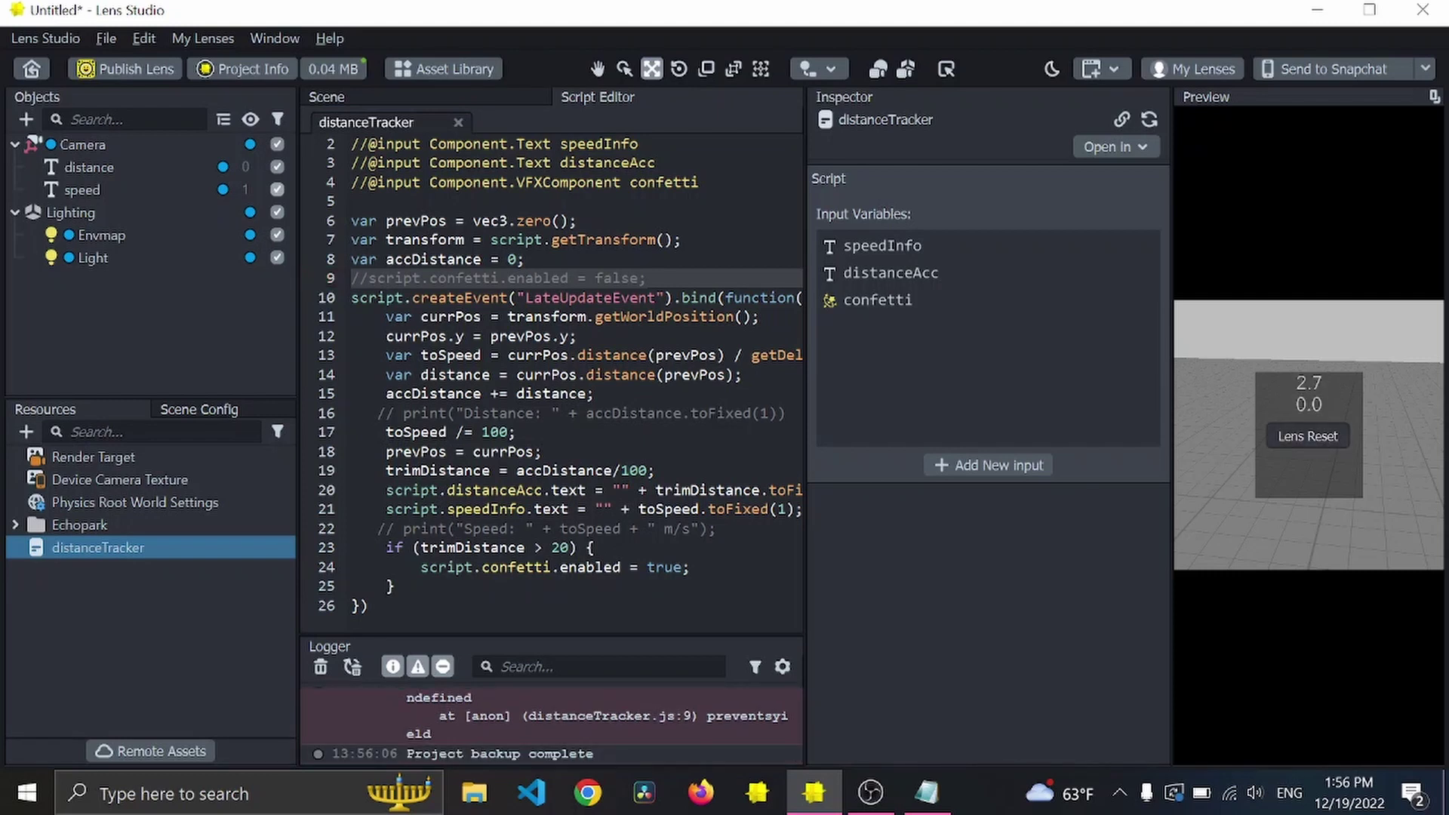
# Comment out the VFXComponent confetti input declaration in the script, save it and move around in the preview to test the texts.
pyautogui.click(352, 182)
pyautogui.hotkey('ctrl', '/')
pyautogui.hotkey('ctrl', 's')
pyautogui.moveTo(1315, 468); pyautogui.dragTo(1042, 503)
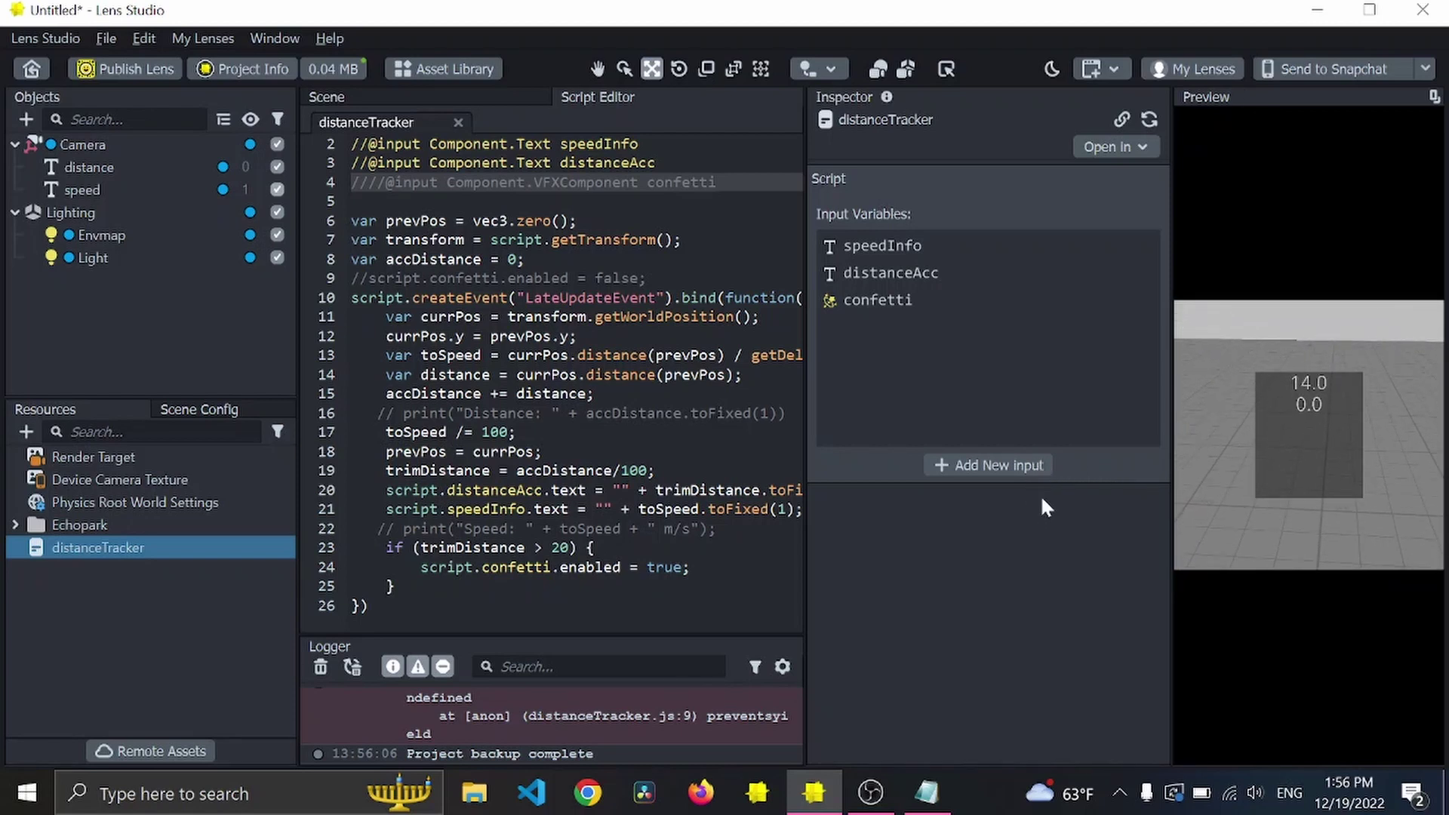
pyautogui.moveTo(1339, 480); pyautogui.dragTo(1284, 459)
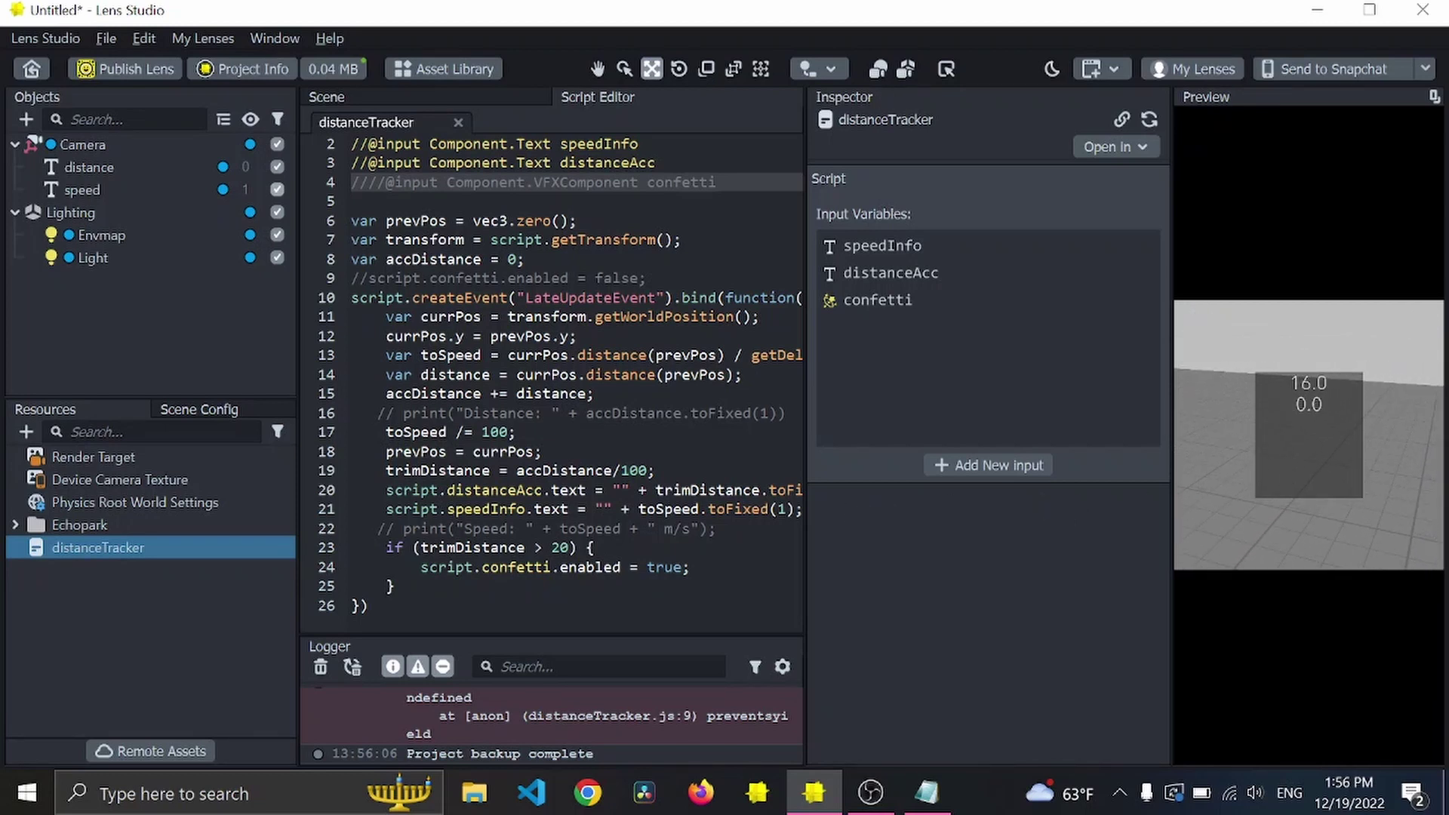
# Change the trimDistance threshold in the script's if condition to 100 and save, and then reduce it to 10.
pyautogui.click(757, 412)
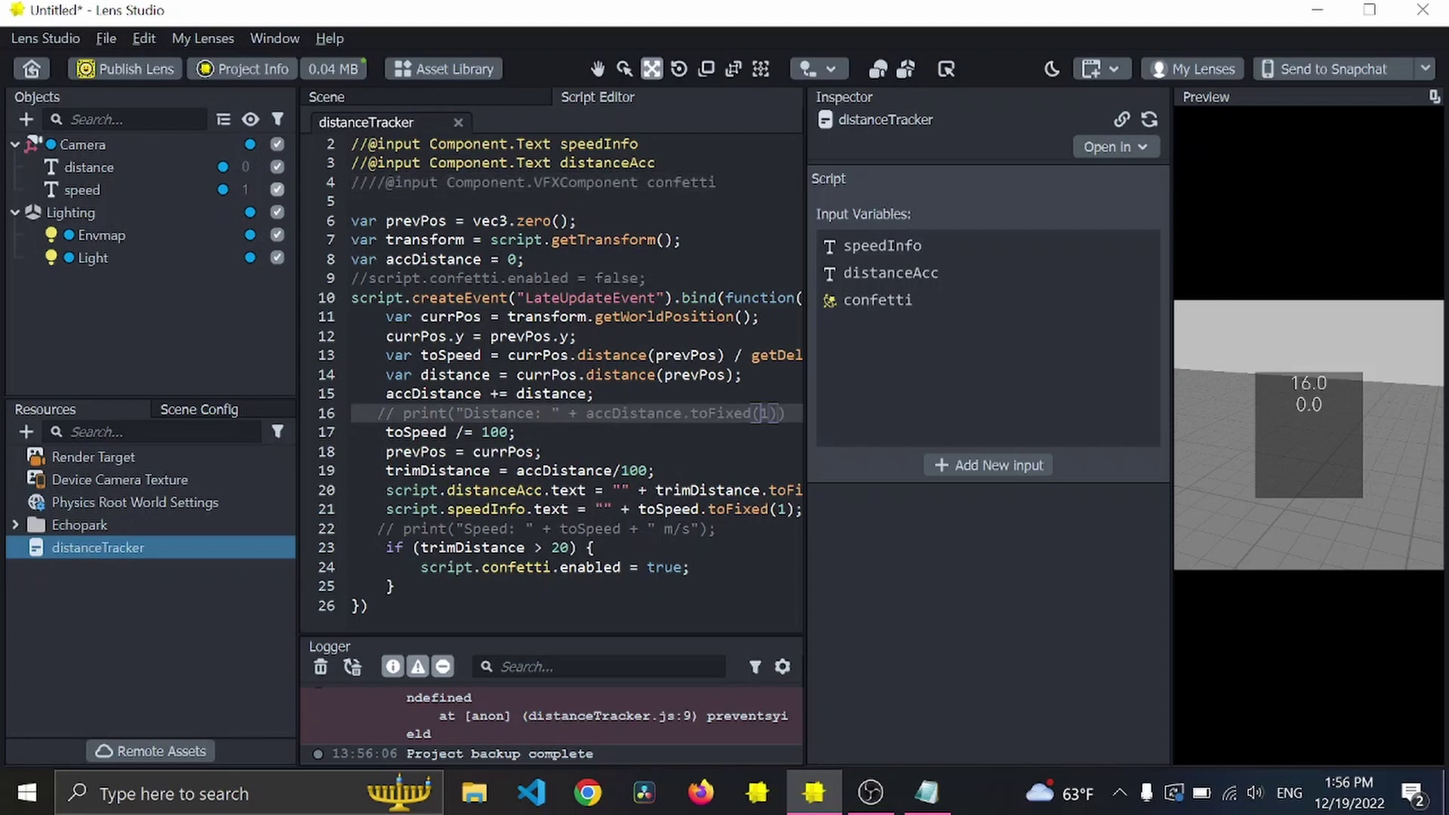
pyautogui.doubleClick(559, 547)
pyautogui.write('100')
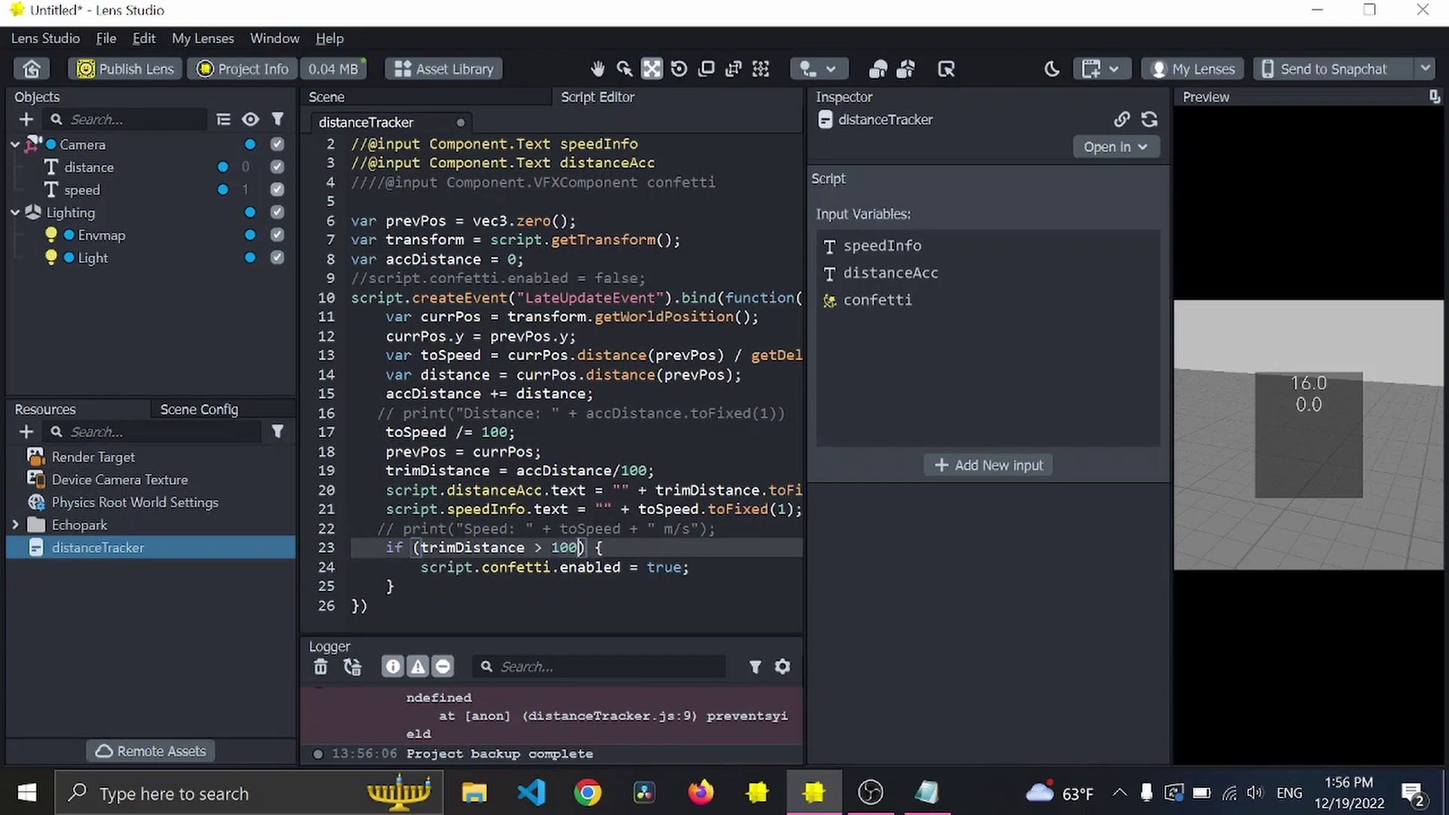
pyautogui.hotkey('ctrl', 's')
pyautogui.write('10')
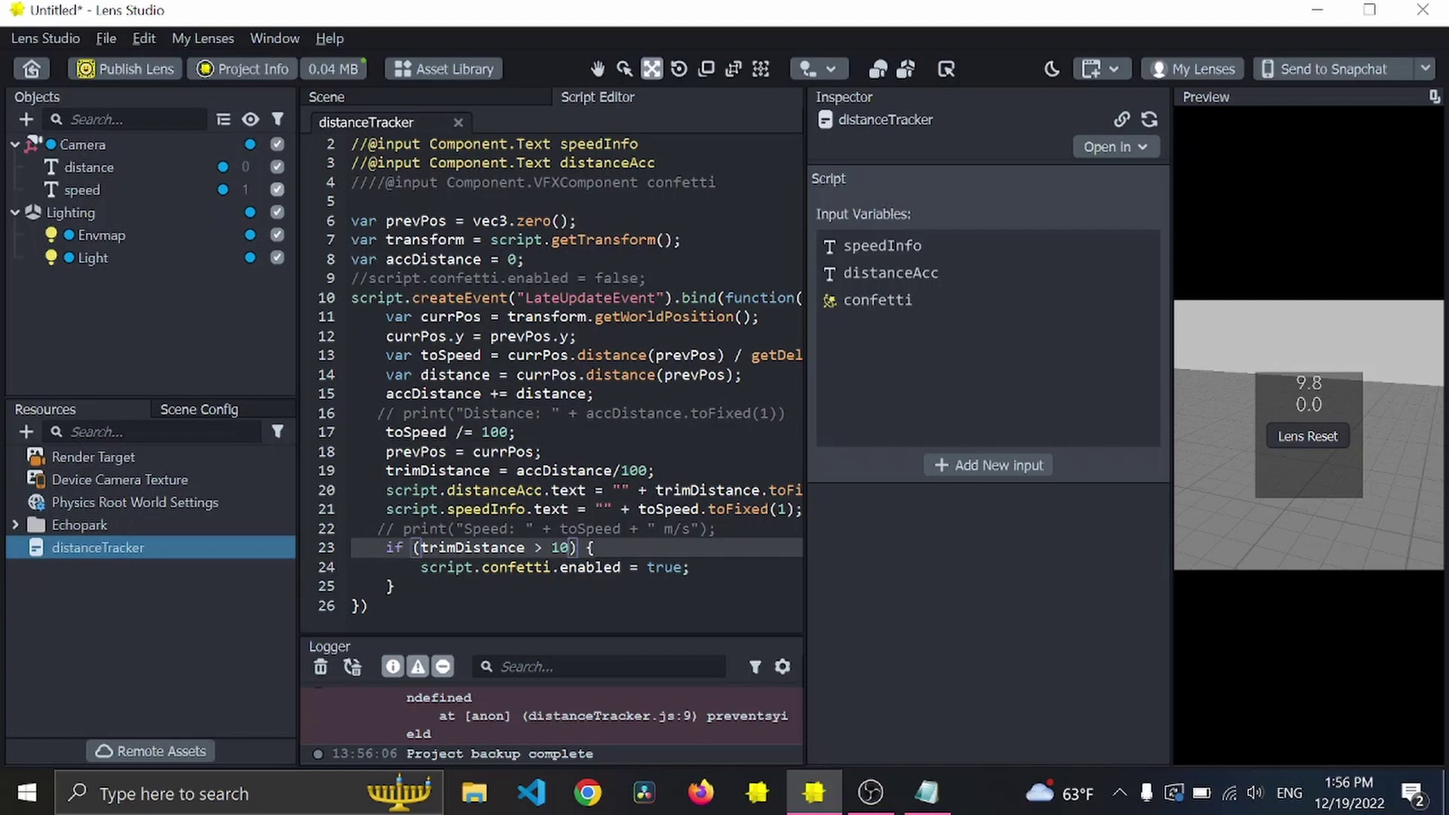
# Uncomment the line script.confetti.enabled = false; in the distanceTracker script.
pyautogui.click(369, 279)
pyautogui.press('BackSpace')
pyautogui.press('BackSpace')
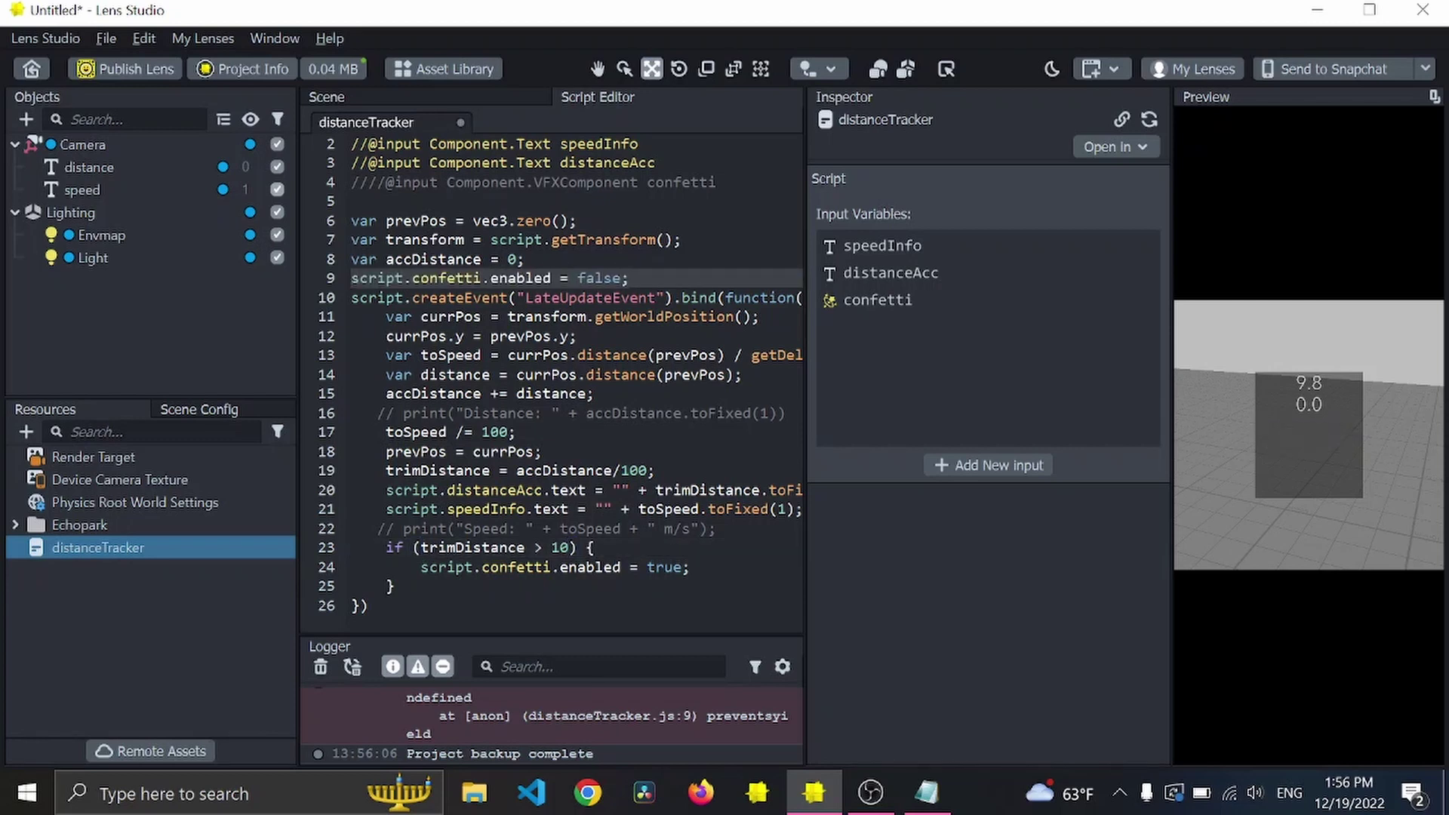
# Save the distanceTracker script, find the Confetti VFX asset in the Asset Library and import it into the project.
pyautogui.hotkey('ctrl', 's')
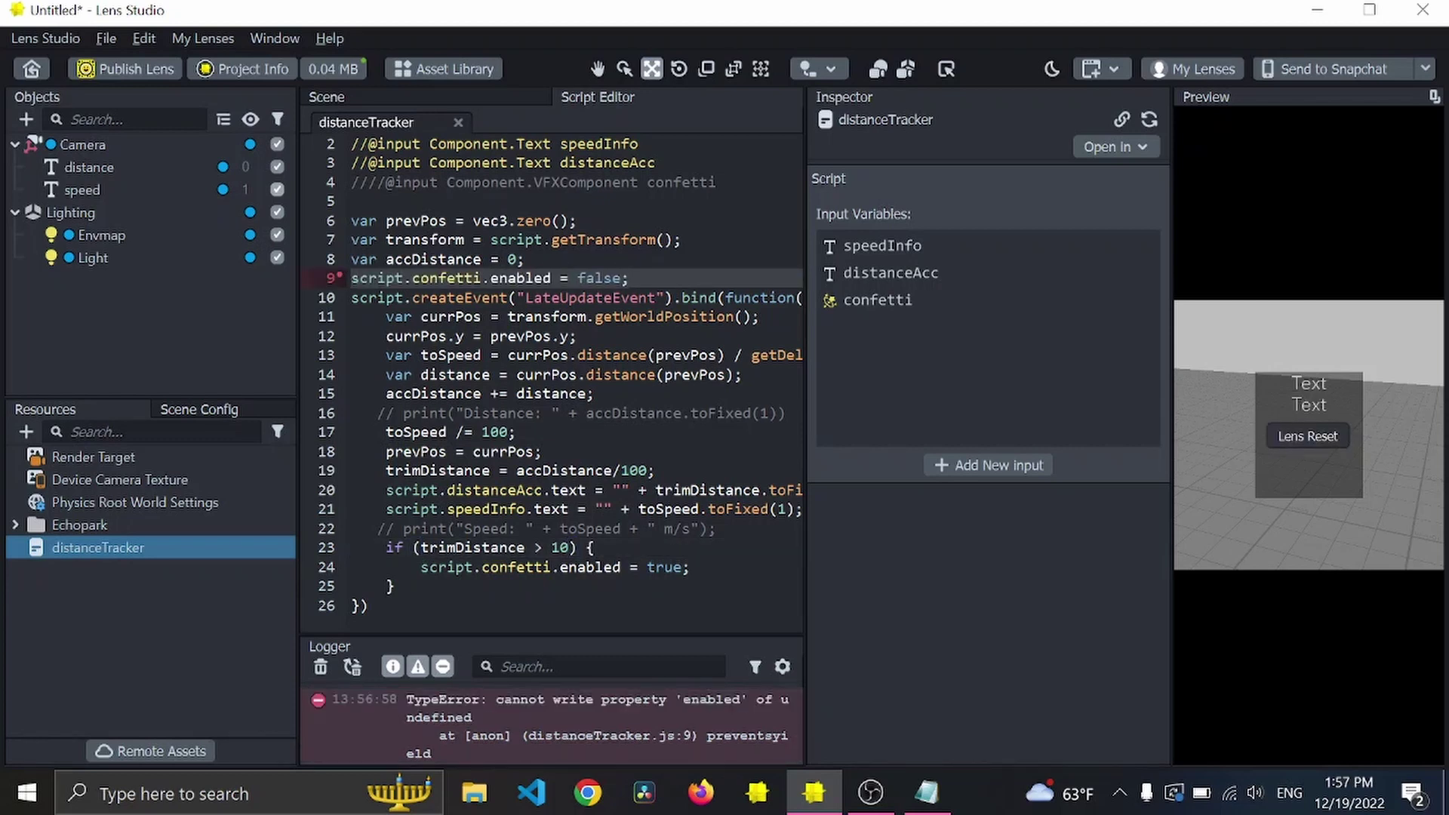
pyautogui.click(436, 73)
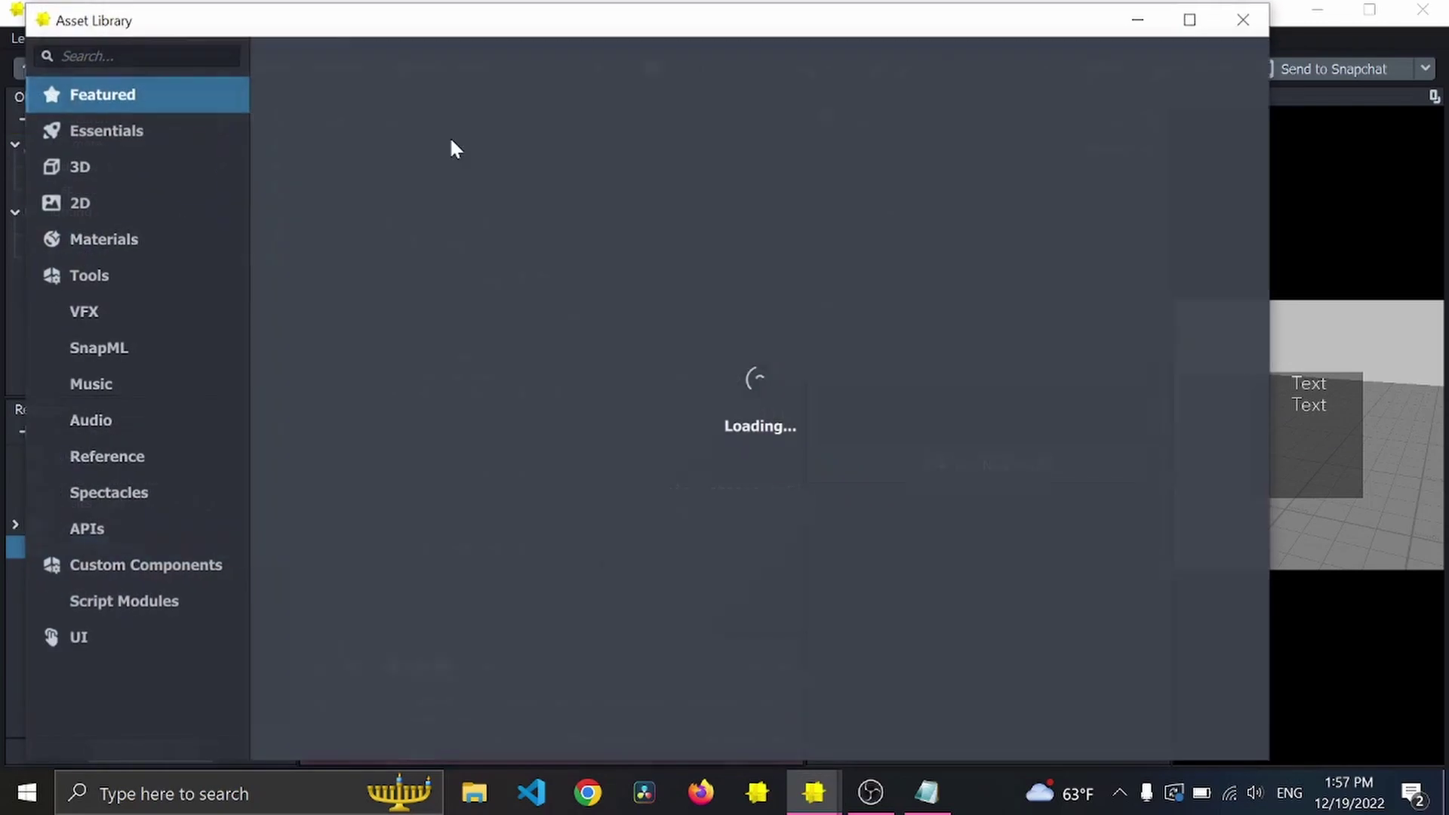
pyautogui.write('confetti')
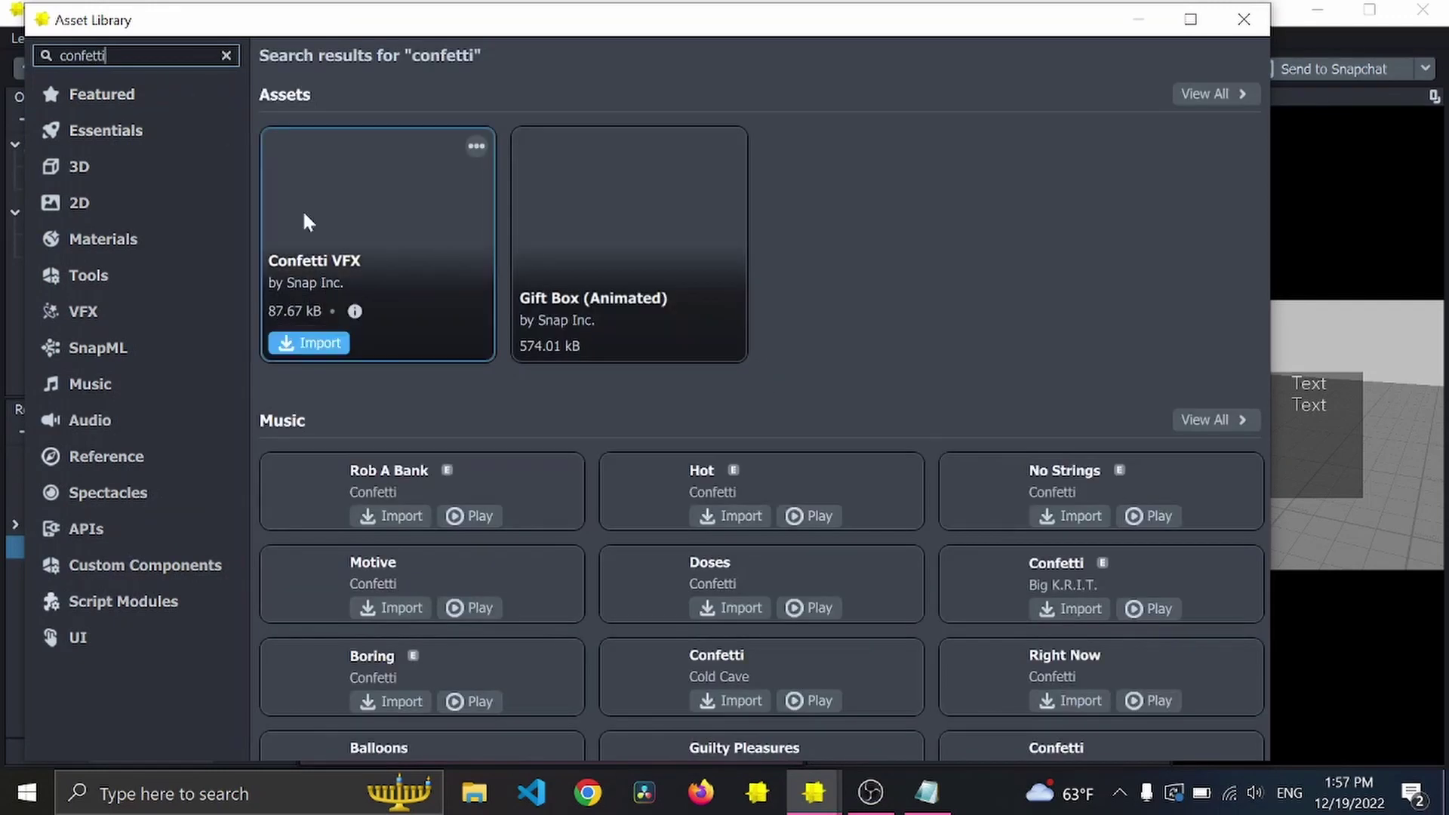
pyautogui.click(305, 343)
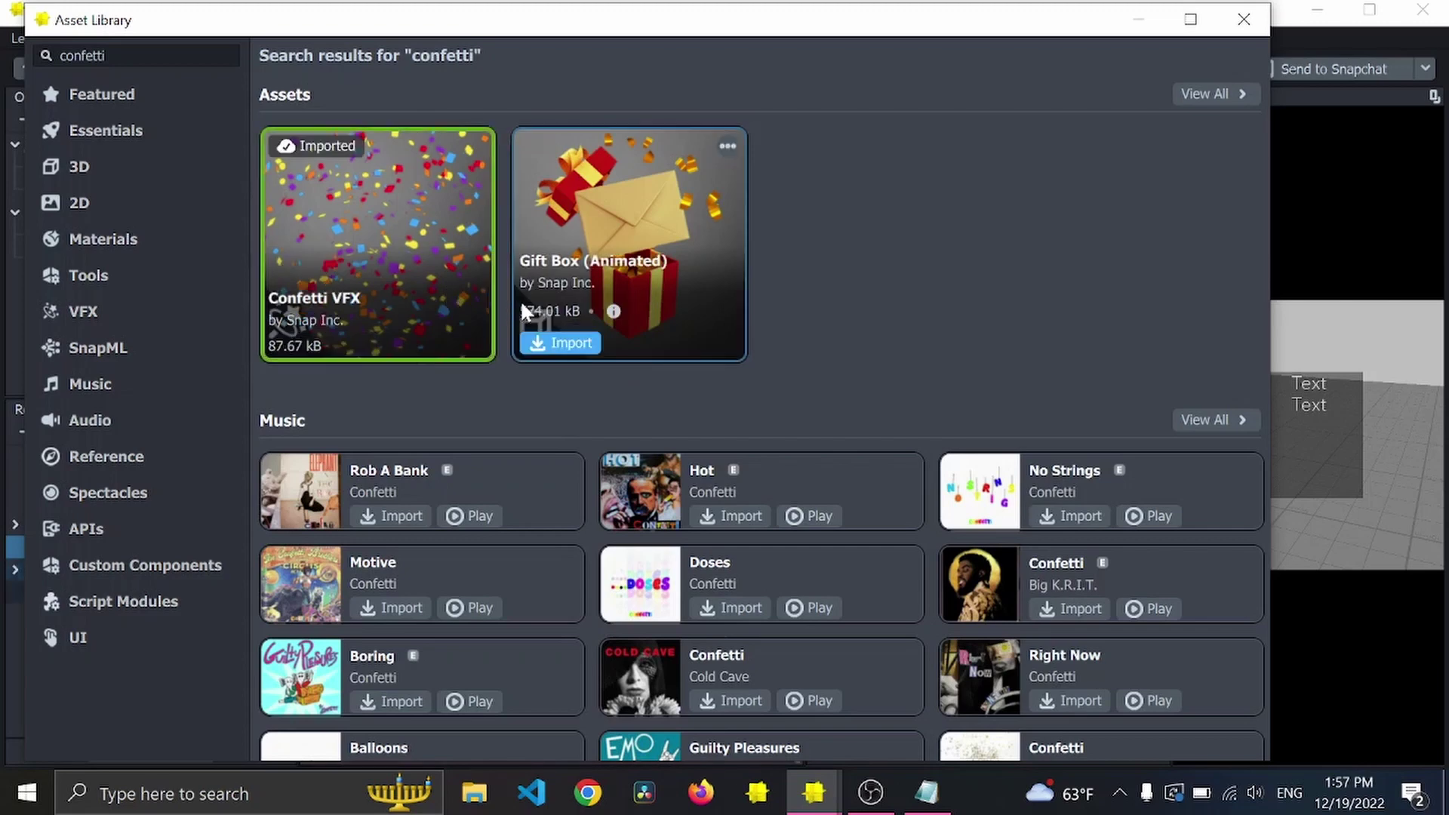
pyautogui.click(1253, 20)
pyautogui.click(394, 587)
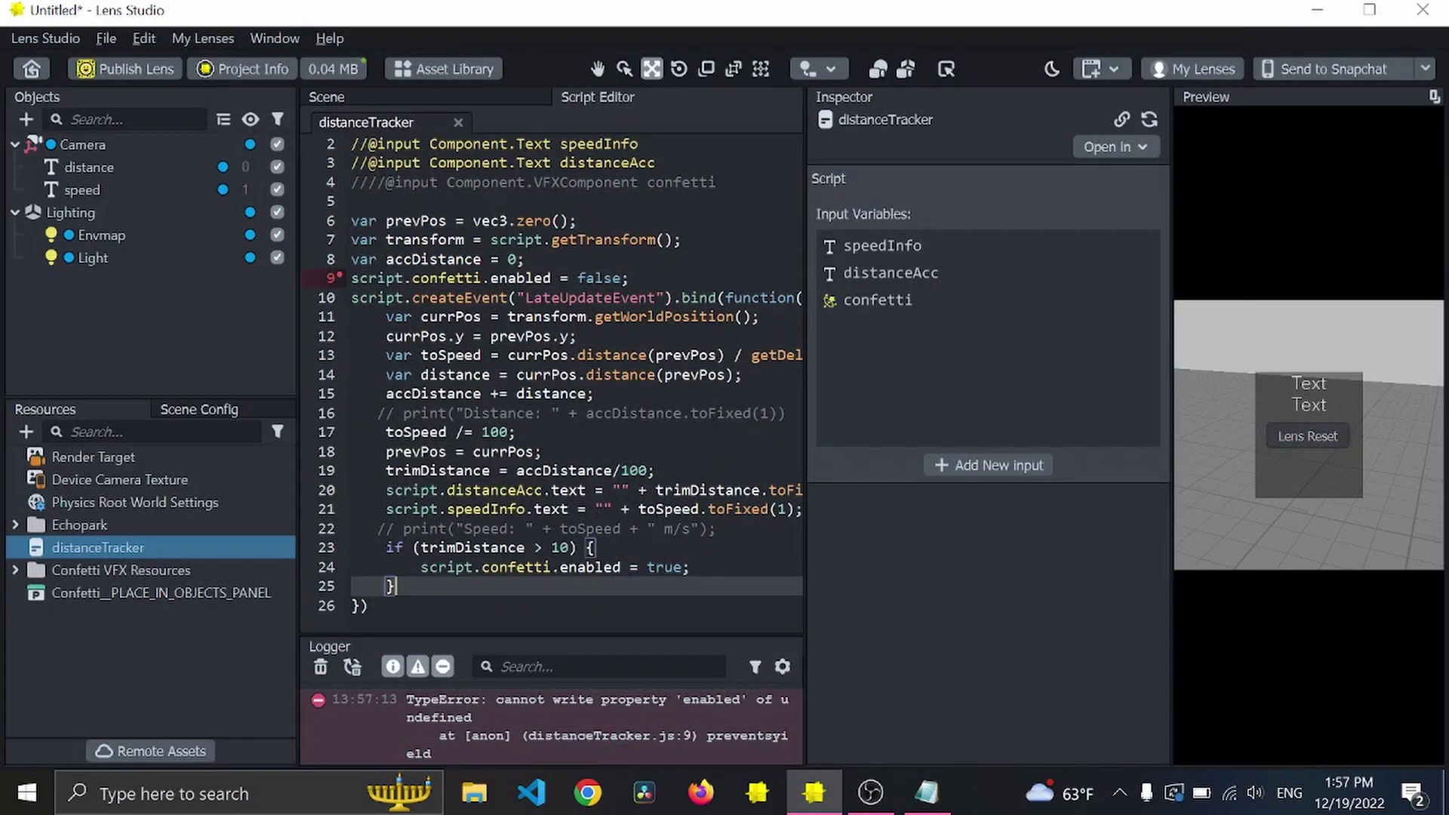
# Check the script inputs on the Camera and rename the imported Confetti__PLACE_IN_OBJECTS_PANEL prefab to Confetti.
pyautogui.click(129, 143)
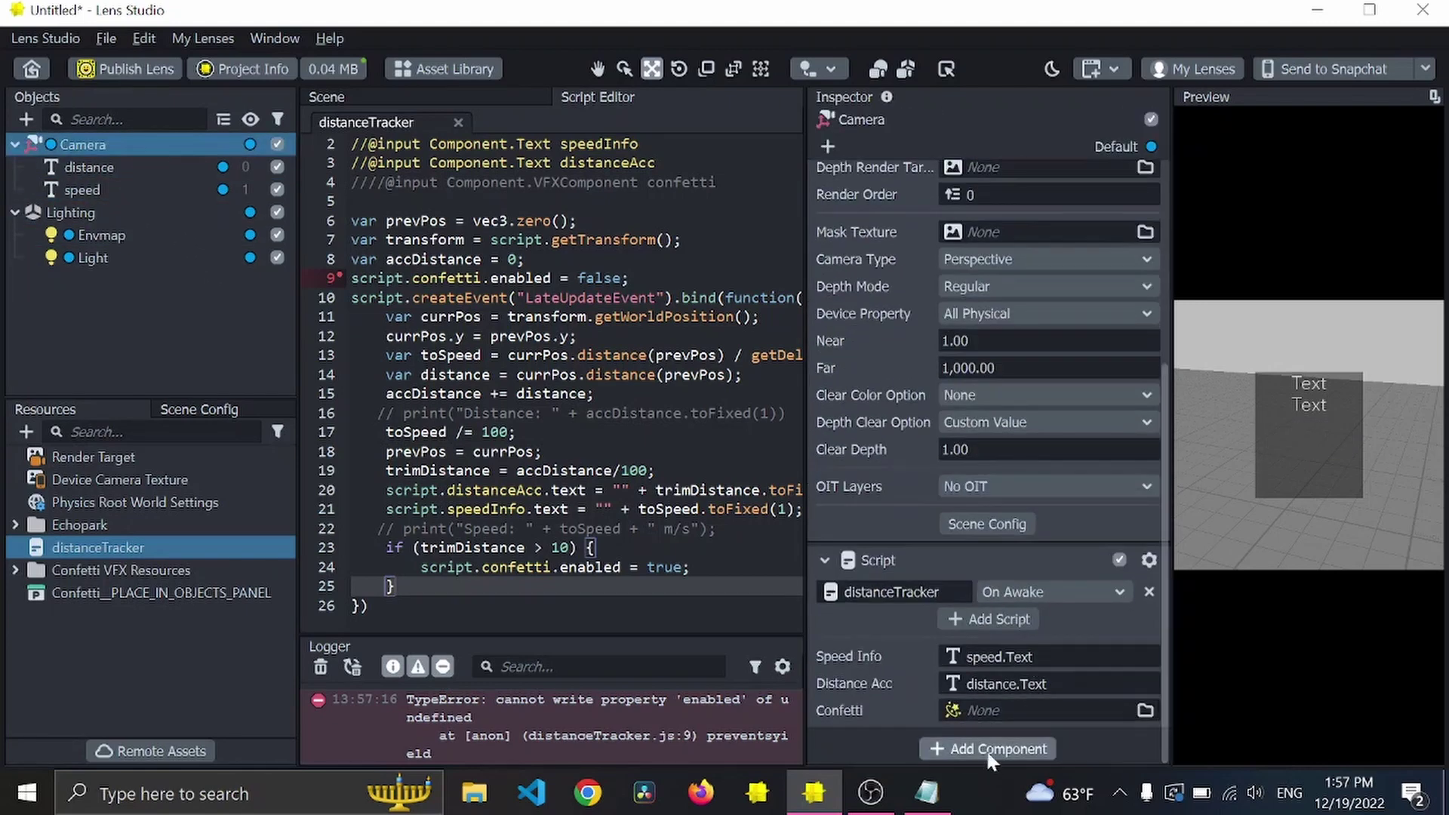
pyautogui.click(156, 587)
pyautogui.rightClick(156, 588)
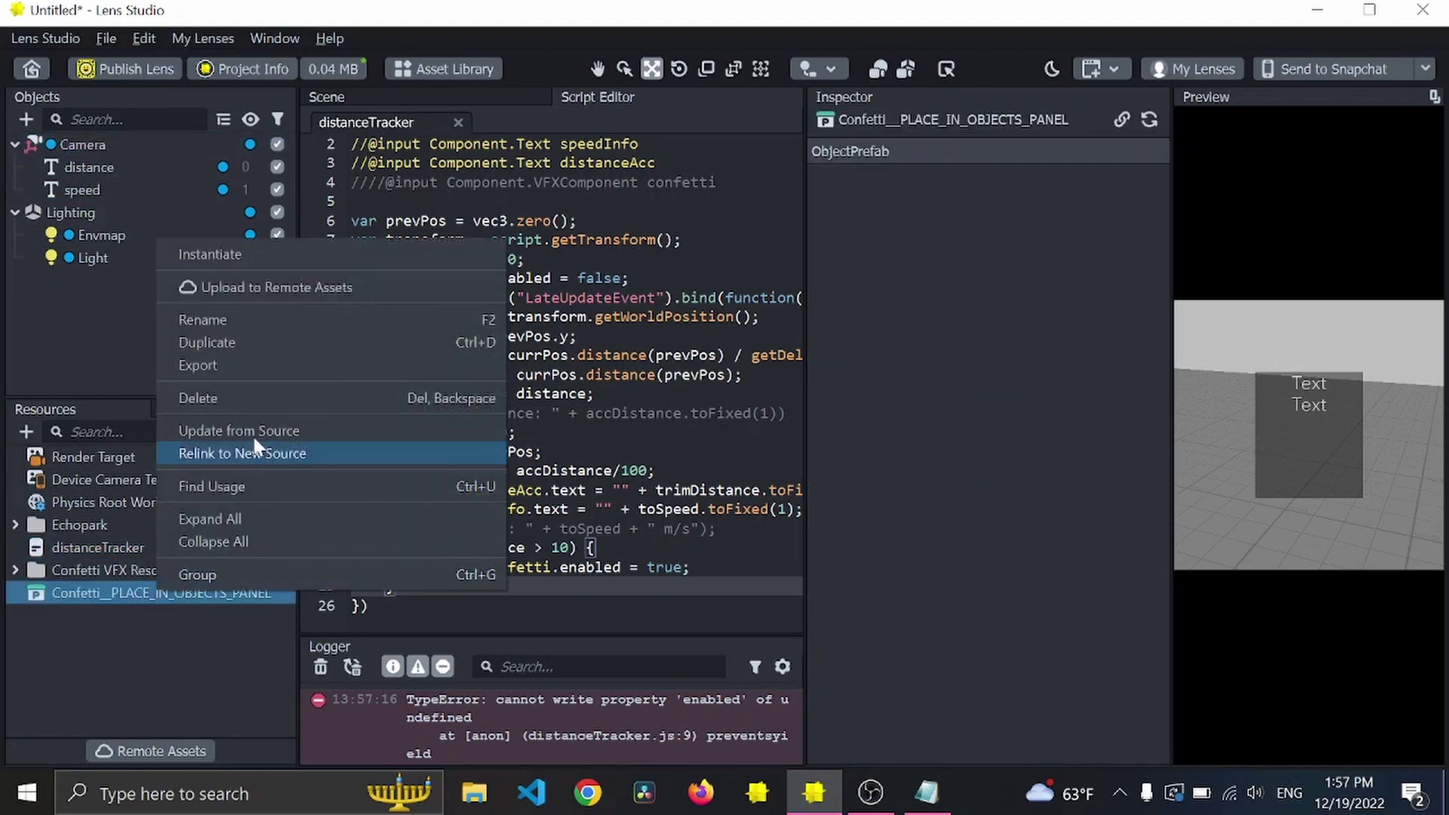
pyautogui.click(247, 325)
pyautogui.moveTo(101, 592); pyautogui.dragTo(275, 594)
pyautogui.press('BackSpace')
pyautogui.press('Return')
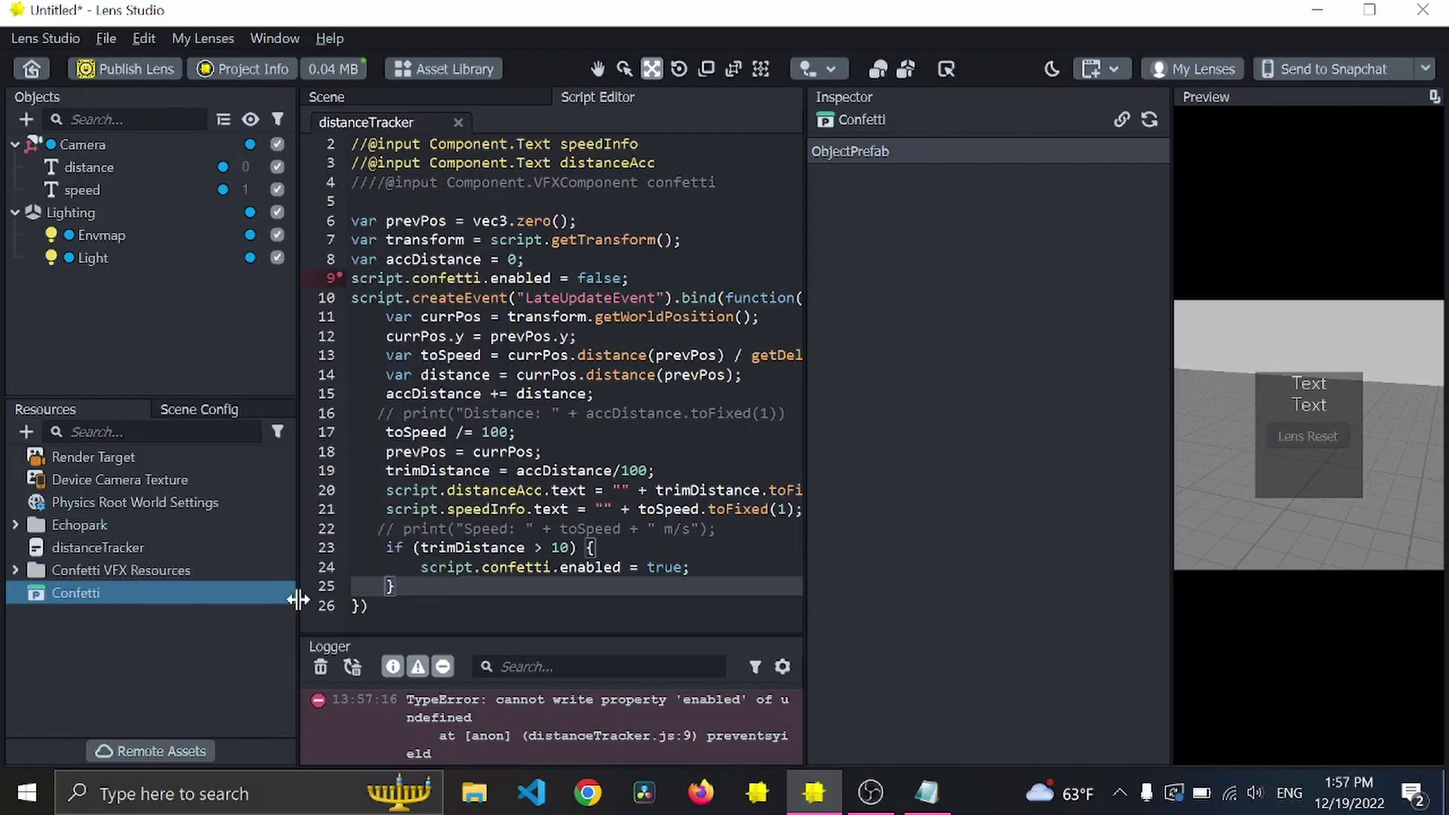
# Place the Confetti prefab in the scene as a child of the Camera and try it in the preview.
pyautogui.moveTo(219, 598); pyautogui.dragTo(153, 147)
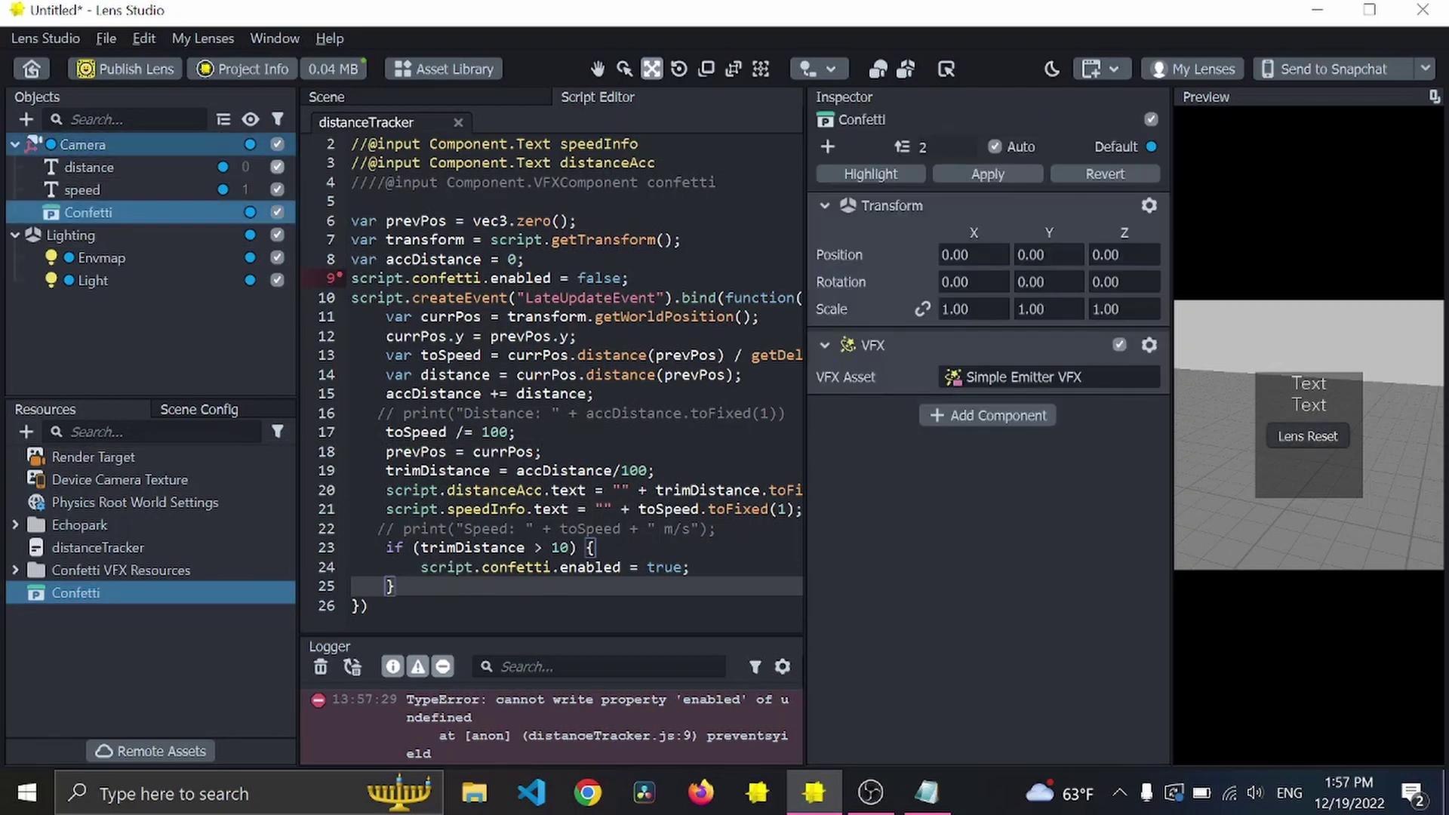
pyautogui.moveTo(1358, 492)
pyautogui.mouseDown()
pyautogui.moveTo(1346, 469)
pyautogui.moveTo(1337, 481)
pyautogui.mouseUp()
pyautogui.click(518, 432)
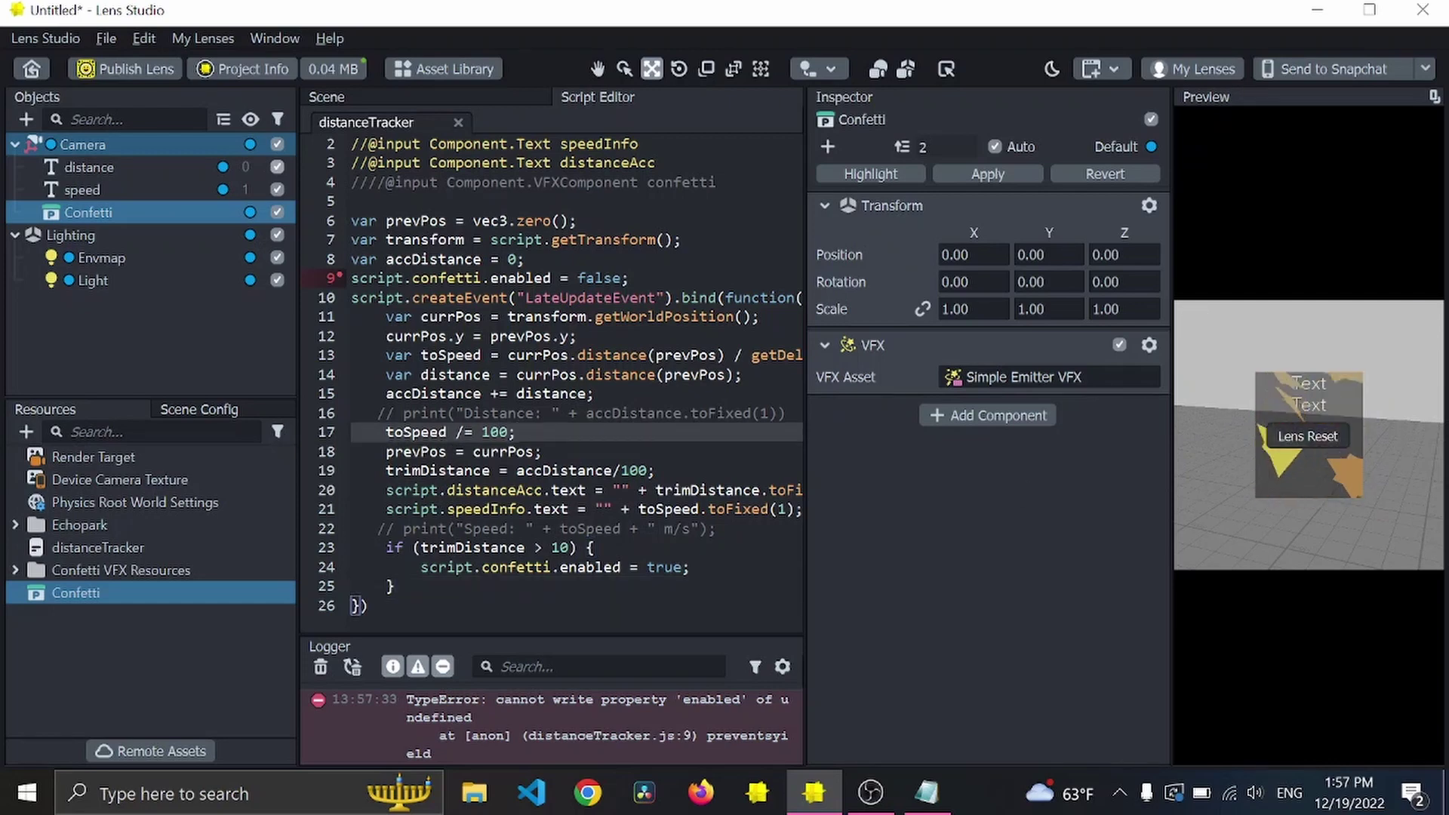
# Assign the Confetti object's VFX component to the Confetti input of the Camera's distanceTracker script and test it in the preview.
pyautogui.click(112, 161)
pyautogui.scroll(-3, 859, 491)
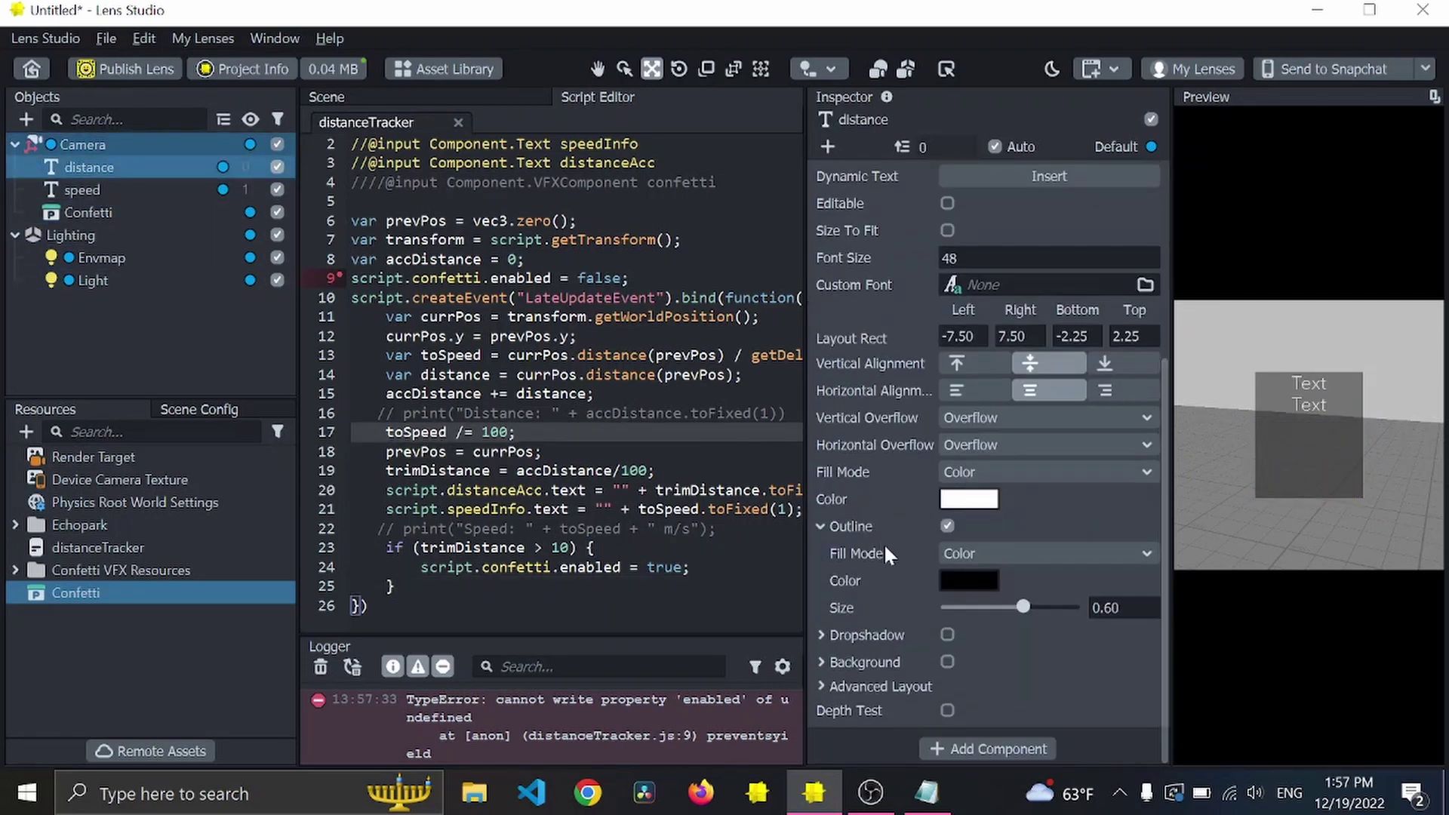
pyautogui.click(83, 144)
pyautogui.scroll(-1, 1012, 509)
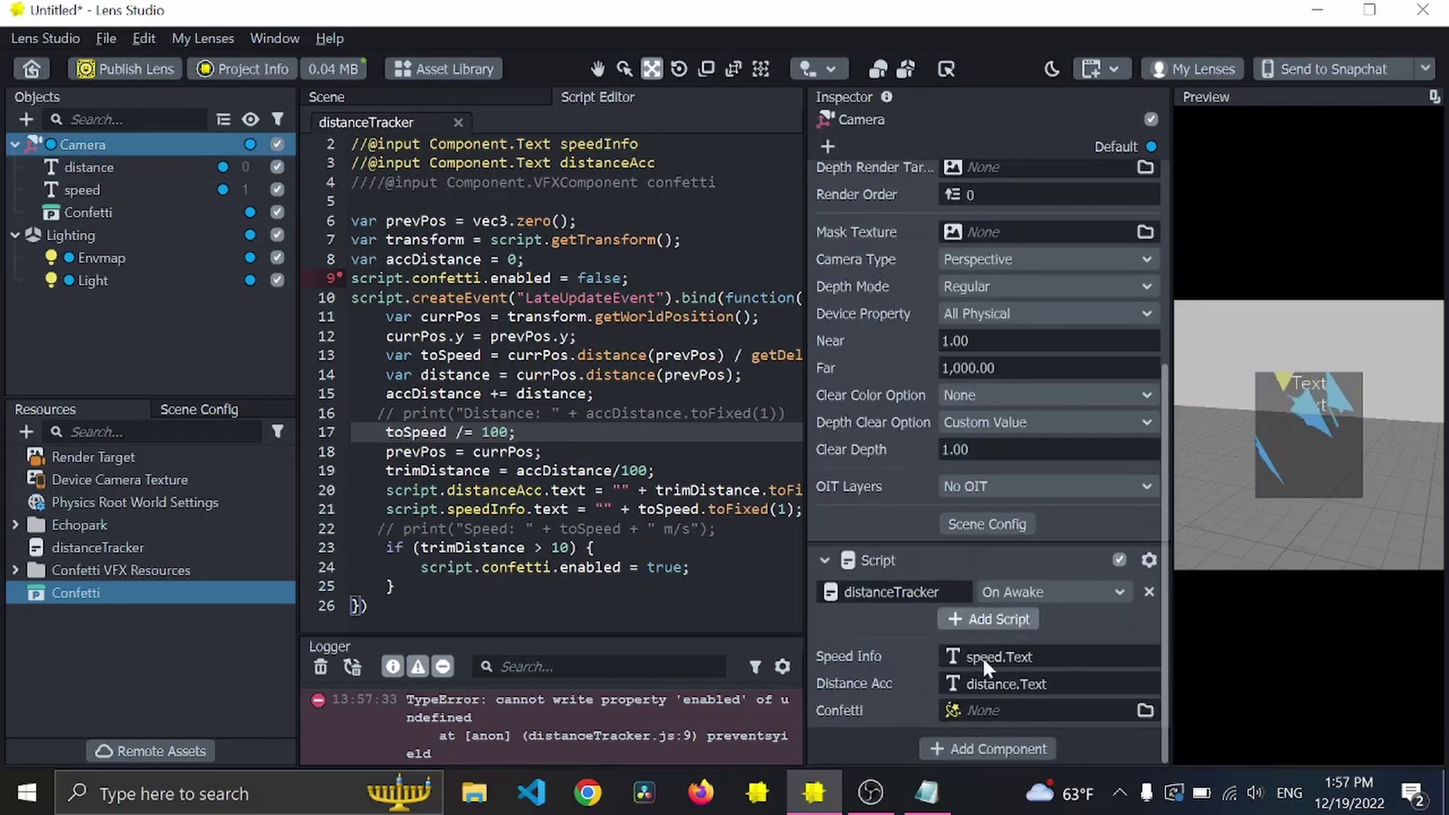
pyautogui.click(995, 713)
pyautogui.click(553, 174)
pyautogui.click(572, 194)
pyautogui.click(821, 613)
pyautogui.click(595, 548)
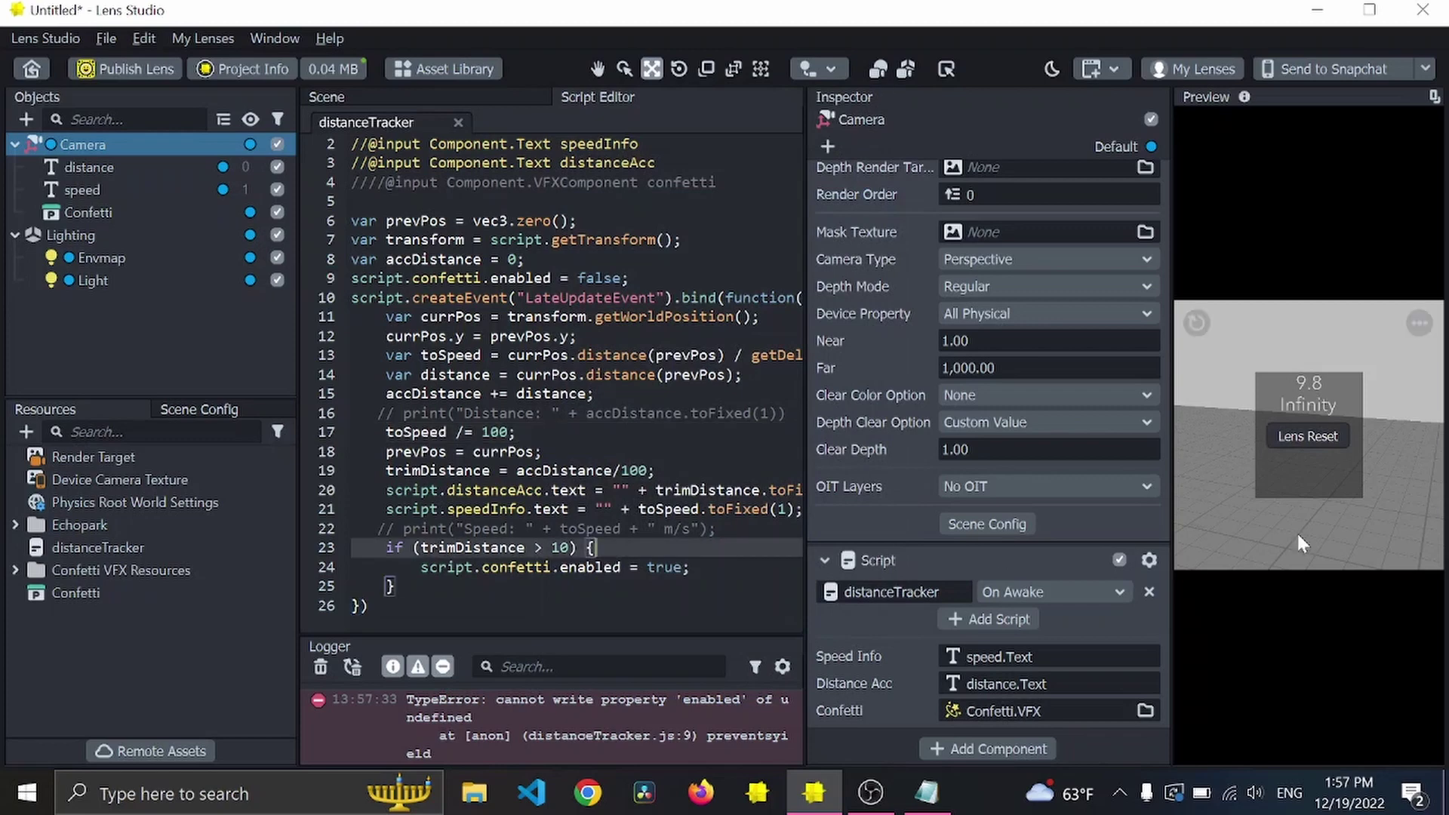
pyautogui.moveTo(1352, 524); pyautogui.dragTo(1279, 496)
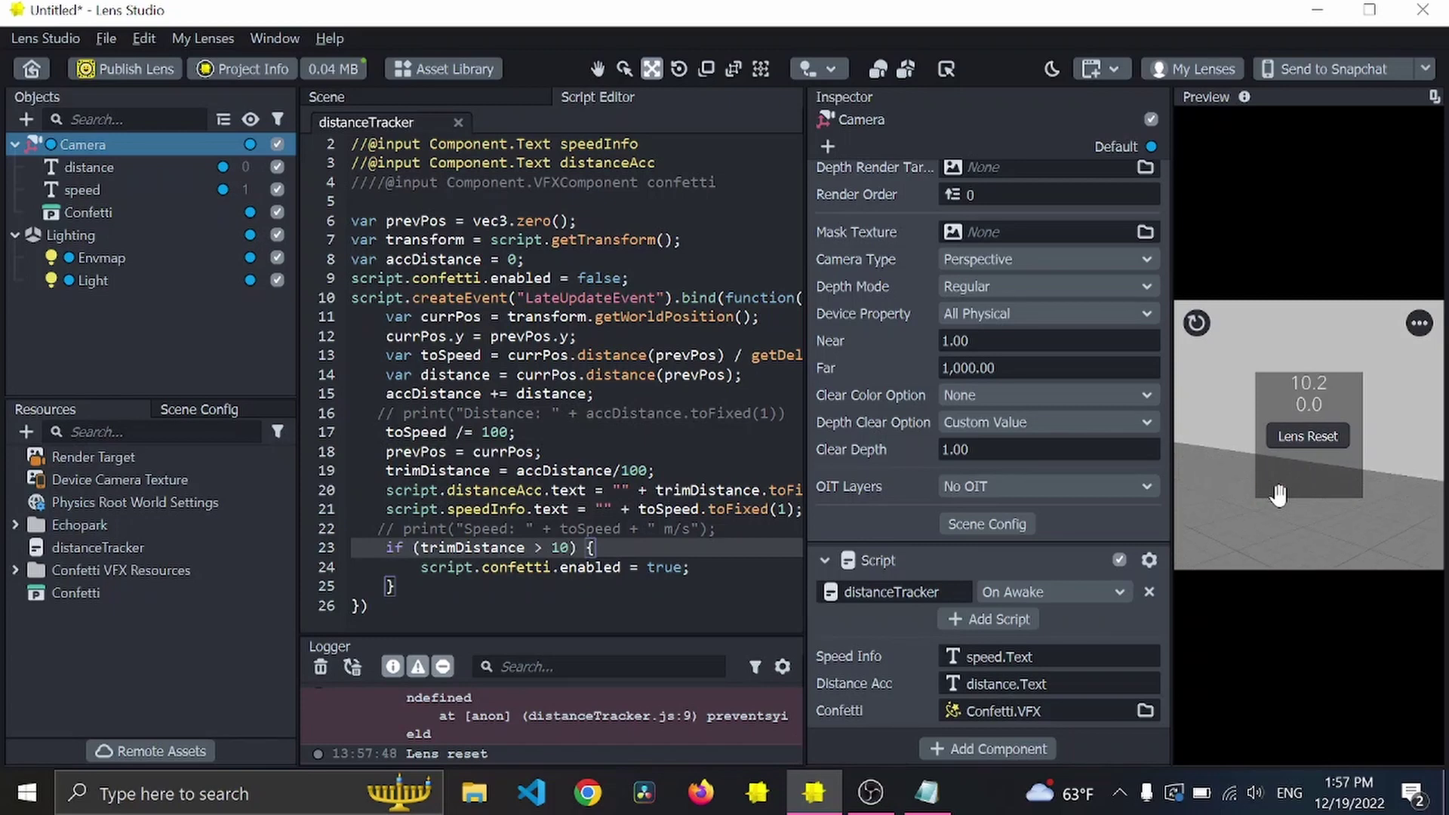
pyautogui.moveTo(1278, 494); pyautogui.dragTo(1281, 413)
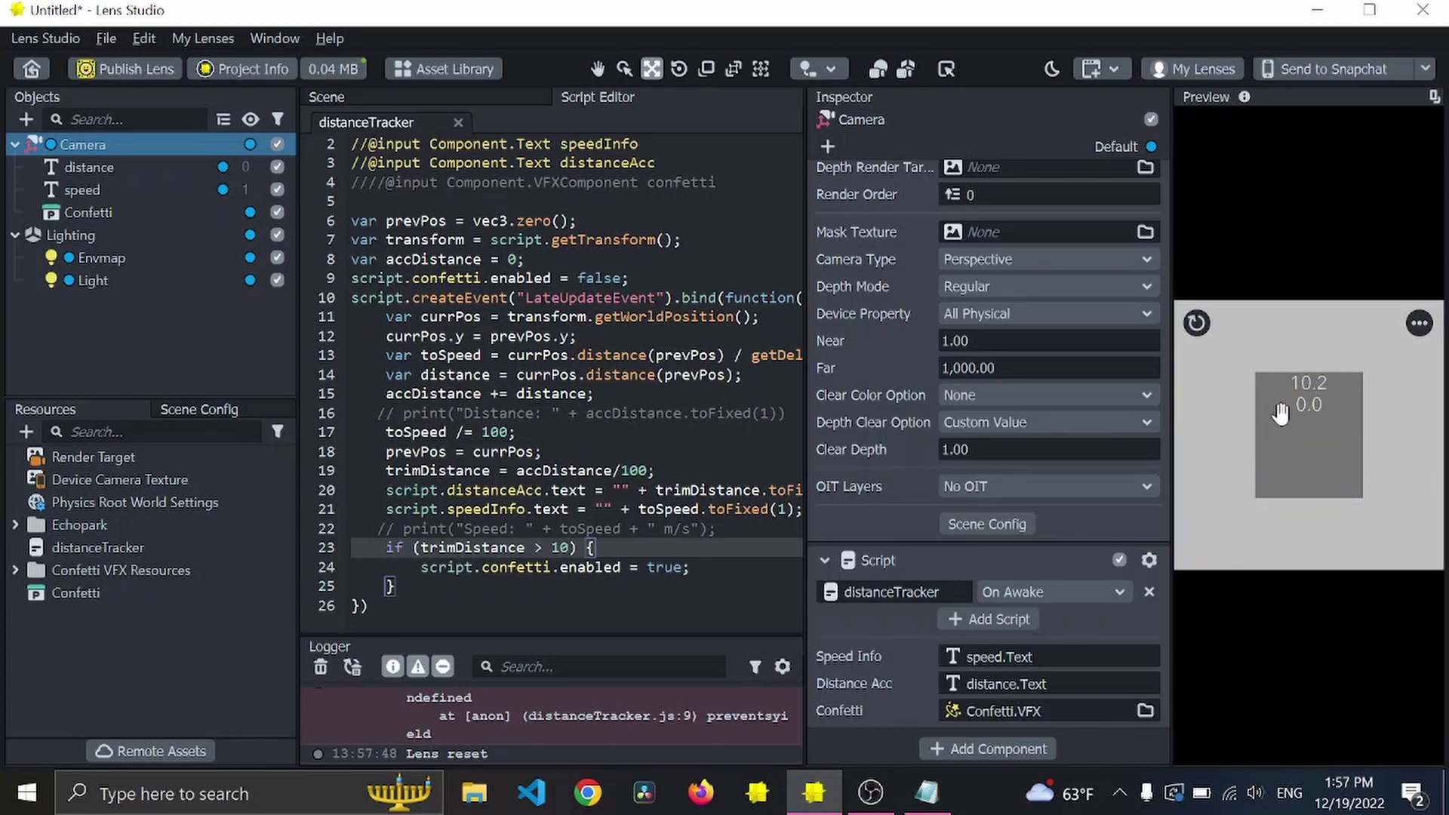
# Move the Confetti object in the 3D scene away from the camera along Z, to about -110.68.
pyautogui.click(472, 101)
pyautogui.moveTo(677, 538); pyautogui.dragTo(661, 450, button='right')
pyautogui.click(695, 413)
pyautogui.keyDown('alt'); pyautogui.moveTo(596, 389); pyautogui.dragTo(573, 382); pyautogui.keyUp('alt')
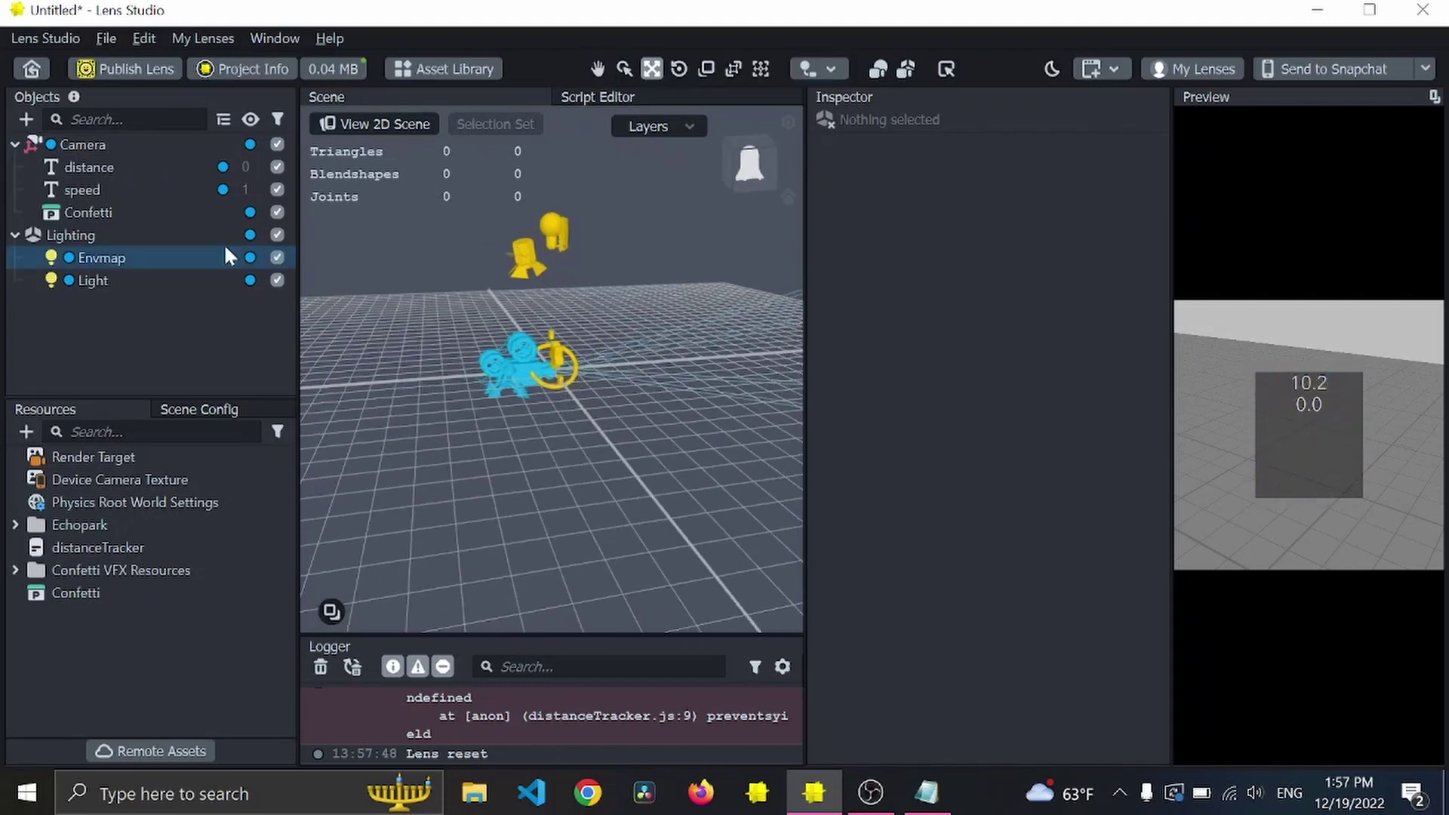
pyautogui.click(159, 213)
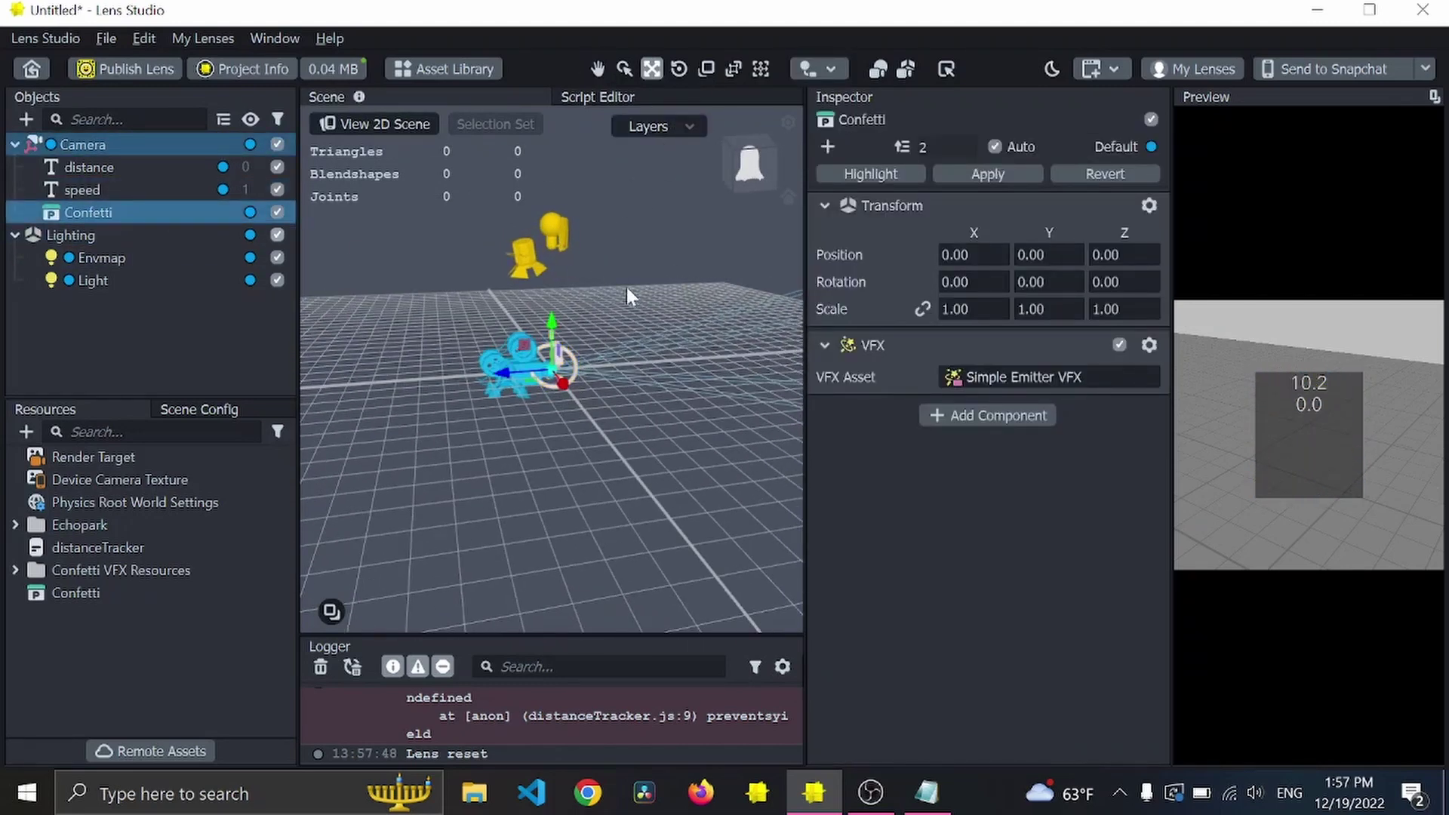
pyautogui.moveTo(501, 373); pyautogui.dragTo(715, 353)
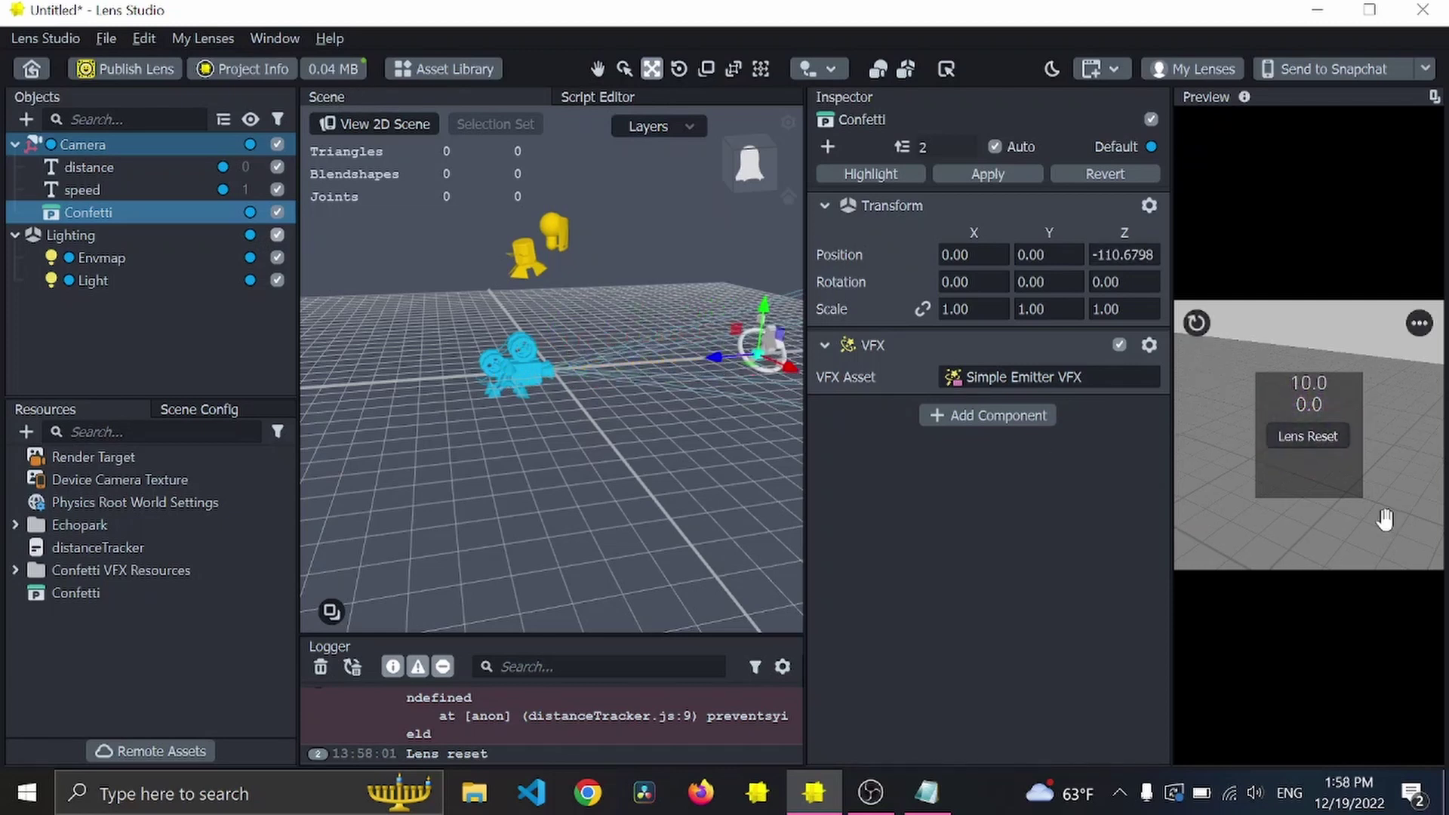
# Scale the Confetti object uniformly to 5.00 and move around in the preview to test the effect.
pyautogui.click(967, 308)
pyautogui.press('Return')
pyautogui.moveTo(1331, 491); pyautogui.dragTo(1312, 433)
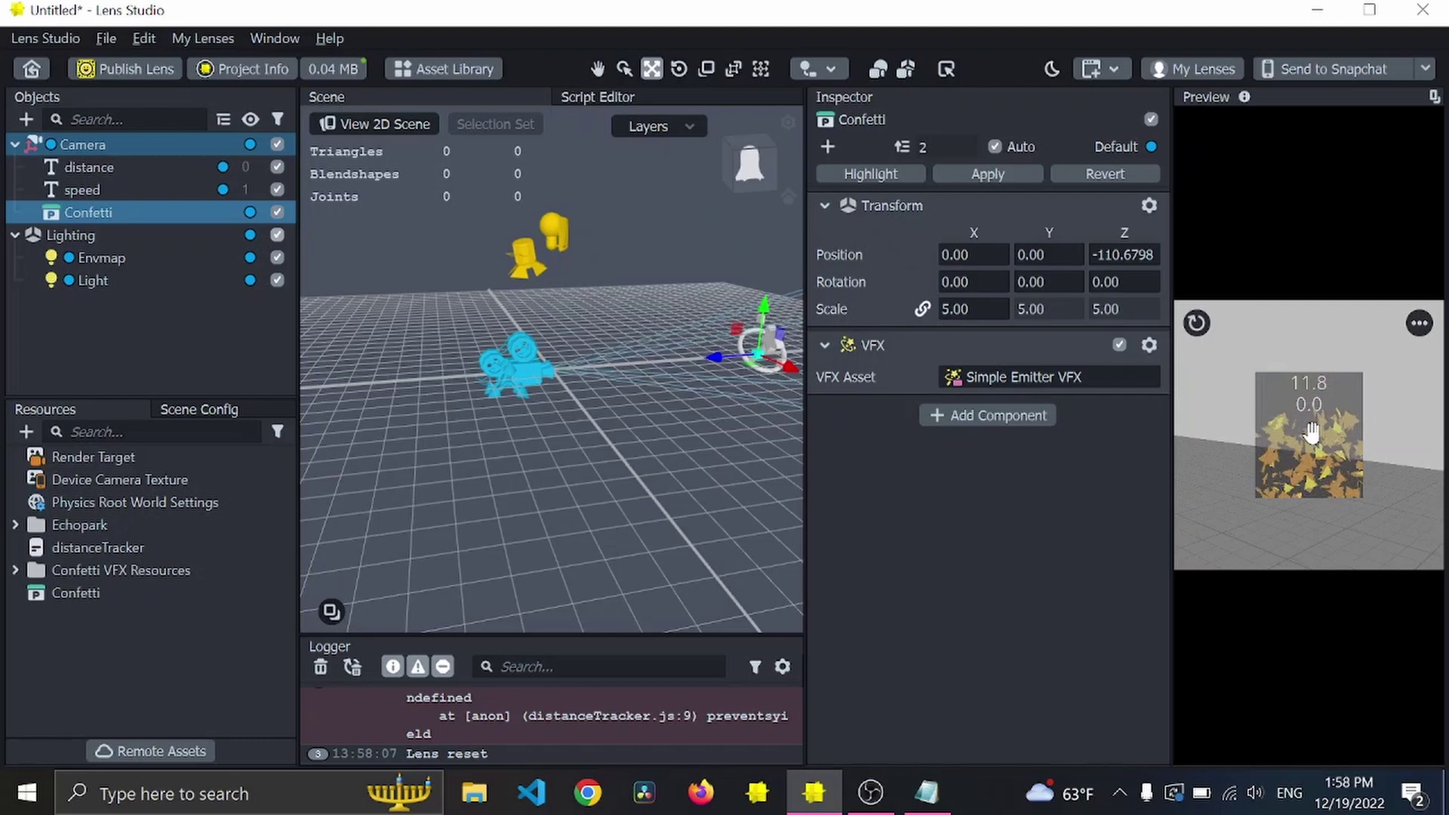
pyautogui.click(1320, 468)
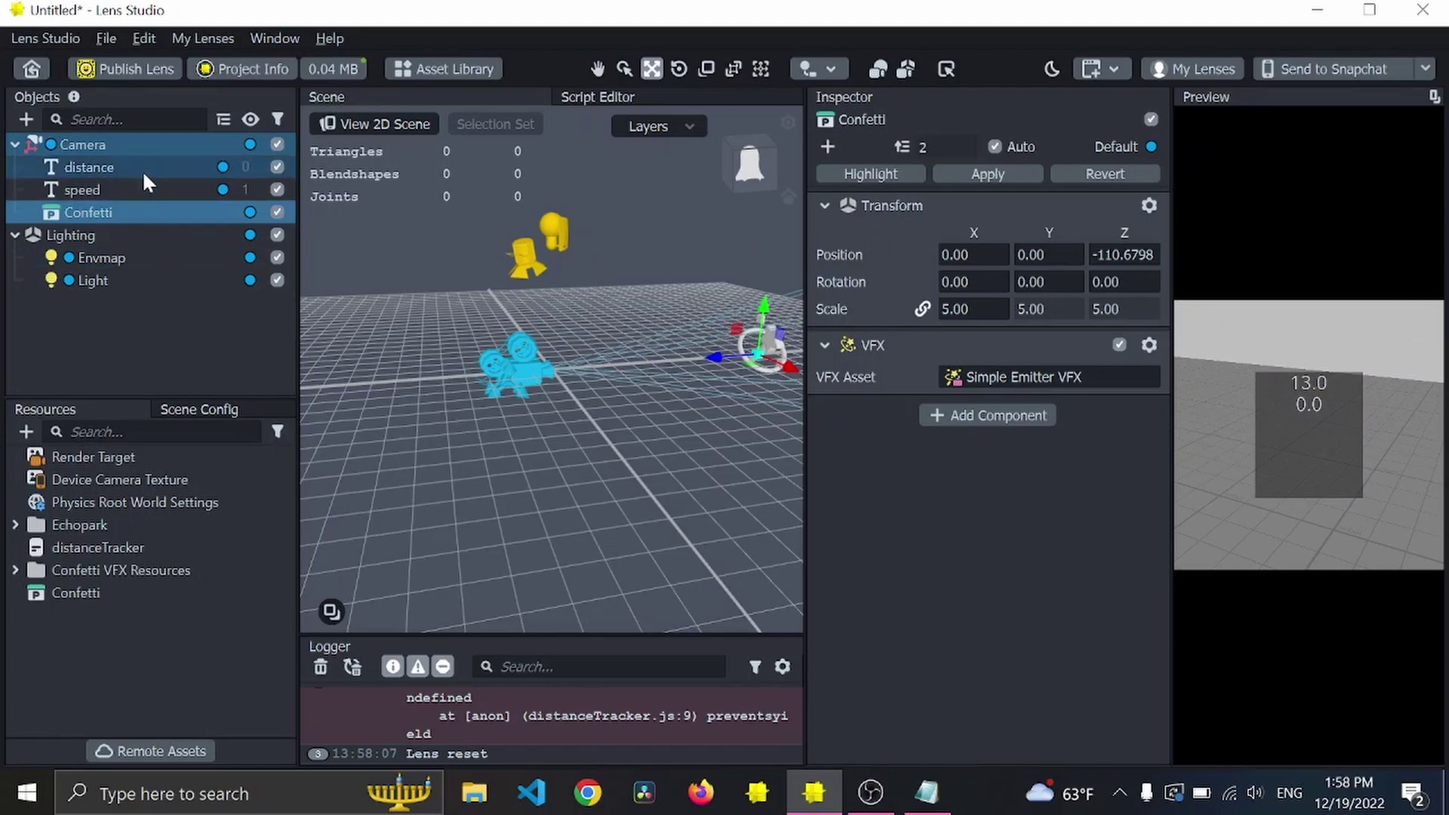
# Change the trimDistance threshold in the distanceTracker script's if condition to 20 and save the script.
pyautogui.click(621, 97)
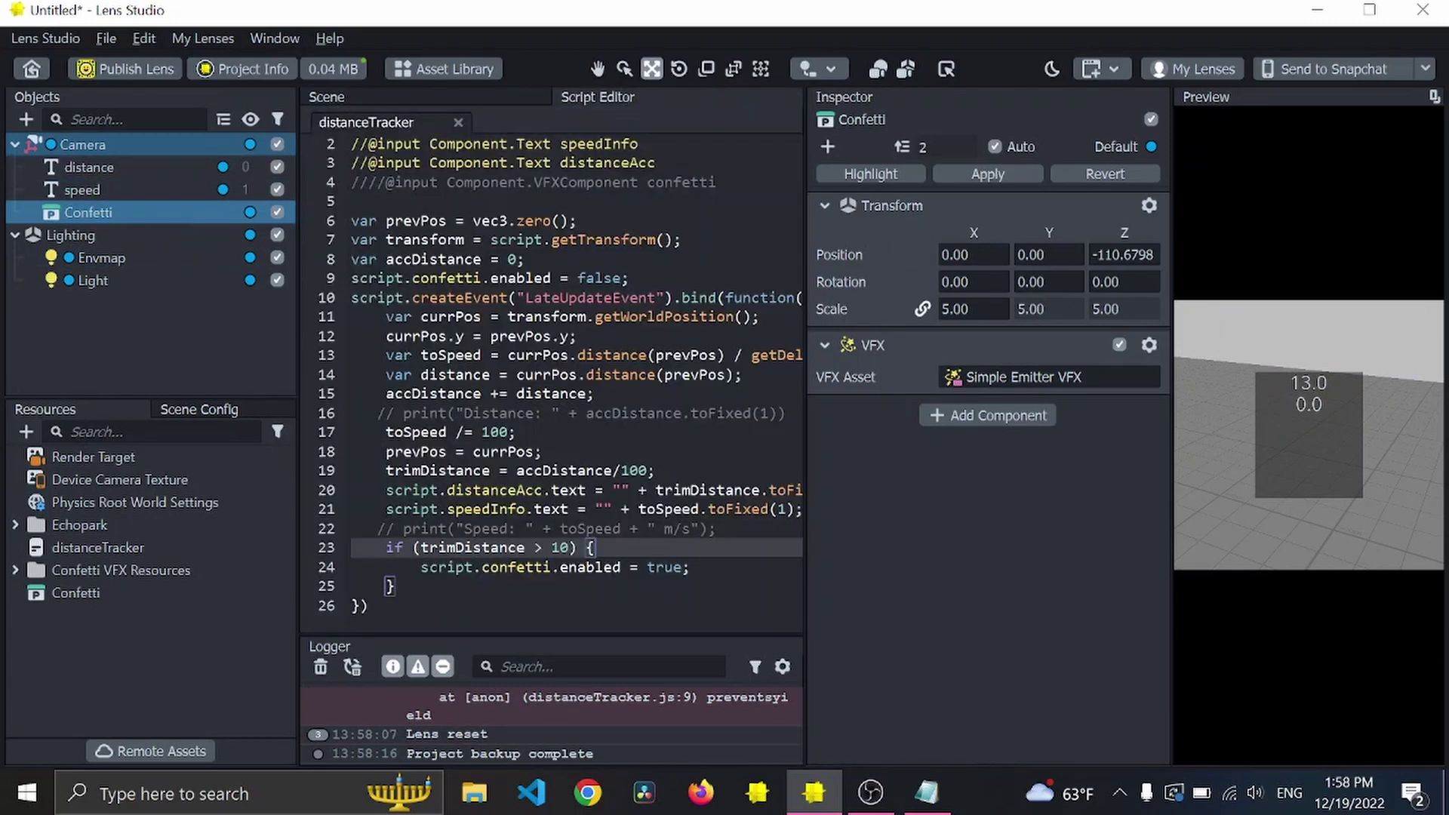
pyautogui.click(569, 548)
pyautogui.press('BackSpace')
pyautogui.press('BackSpace')
pyautogui.write('20')
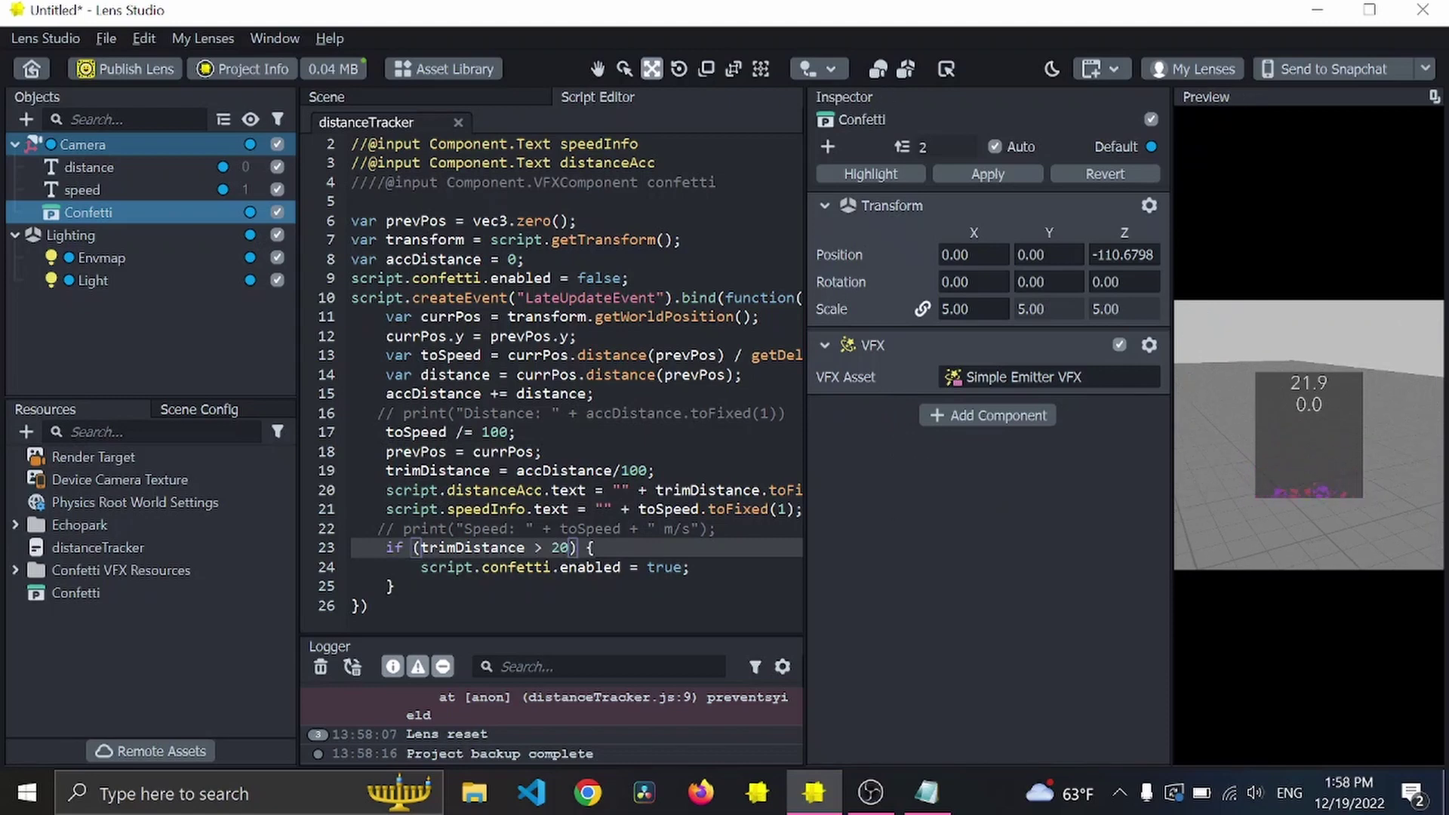
pyautogui.click(543, 568)
pyautogui.hotkey('ctrl', 's')
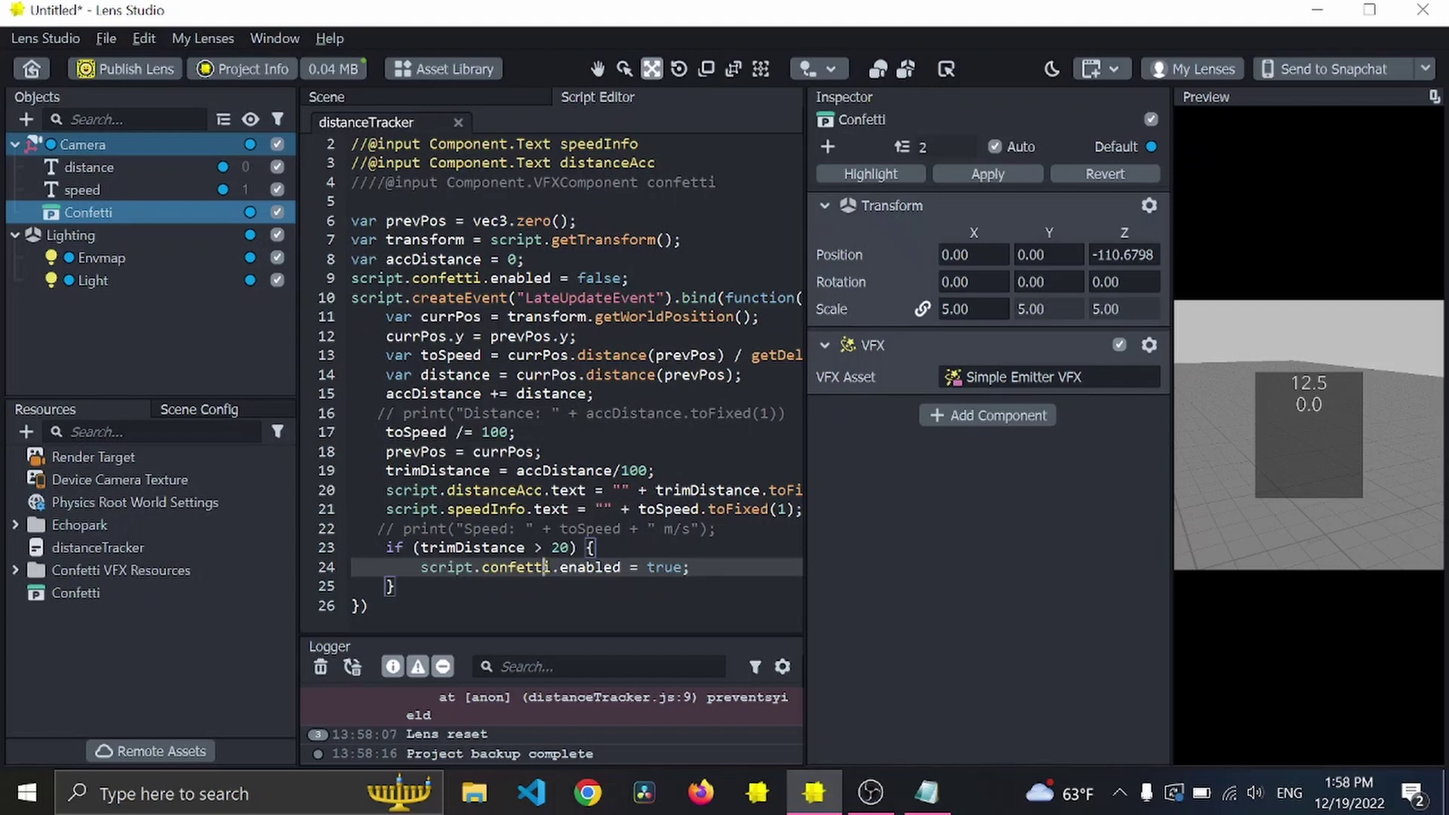
pyautogui.hotkey('ctrl', 'z')
pyautogui.hotkey('ctrl', 'z')
pyautogui.hotkey('ctrl', 'z')
pyautogui.hotkey('ctrl', 'z')
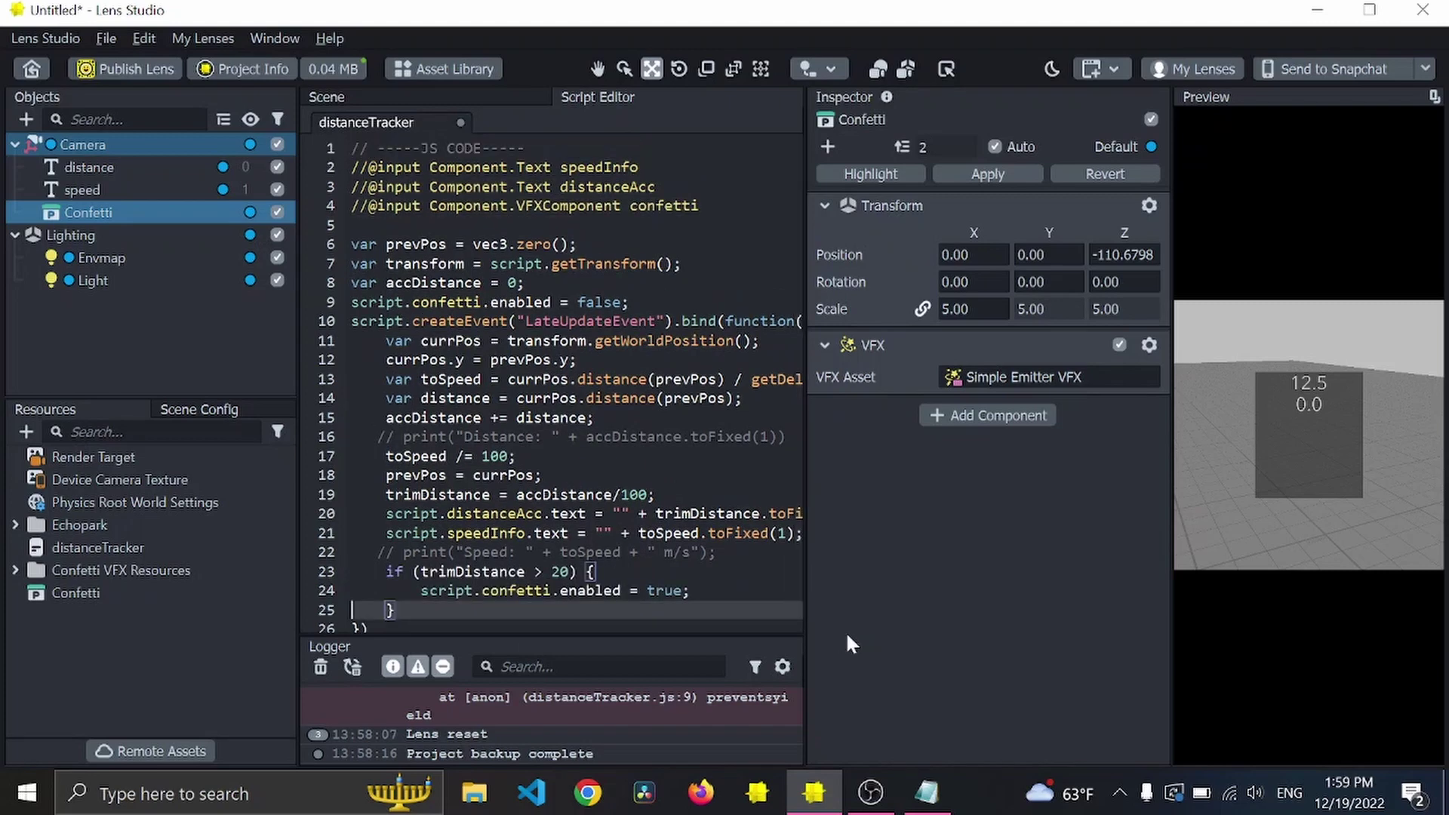
pyautogui.hotkey('ctrl', 's')
# Rewrite the speedInfo text assignment as toSpeed.toFixed(1) + " m/s" and save the script.
pyautogui.click(574, 533)
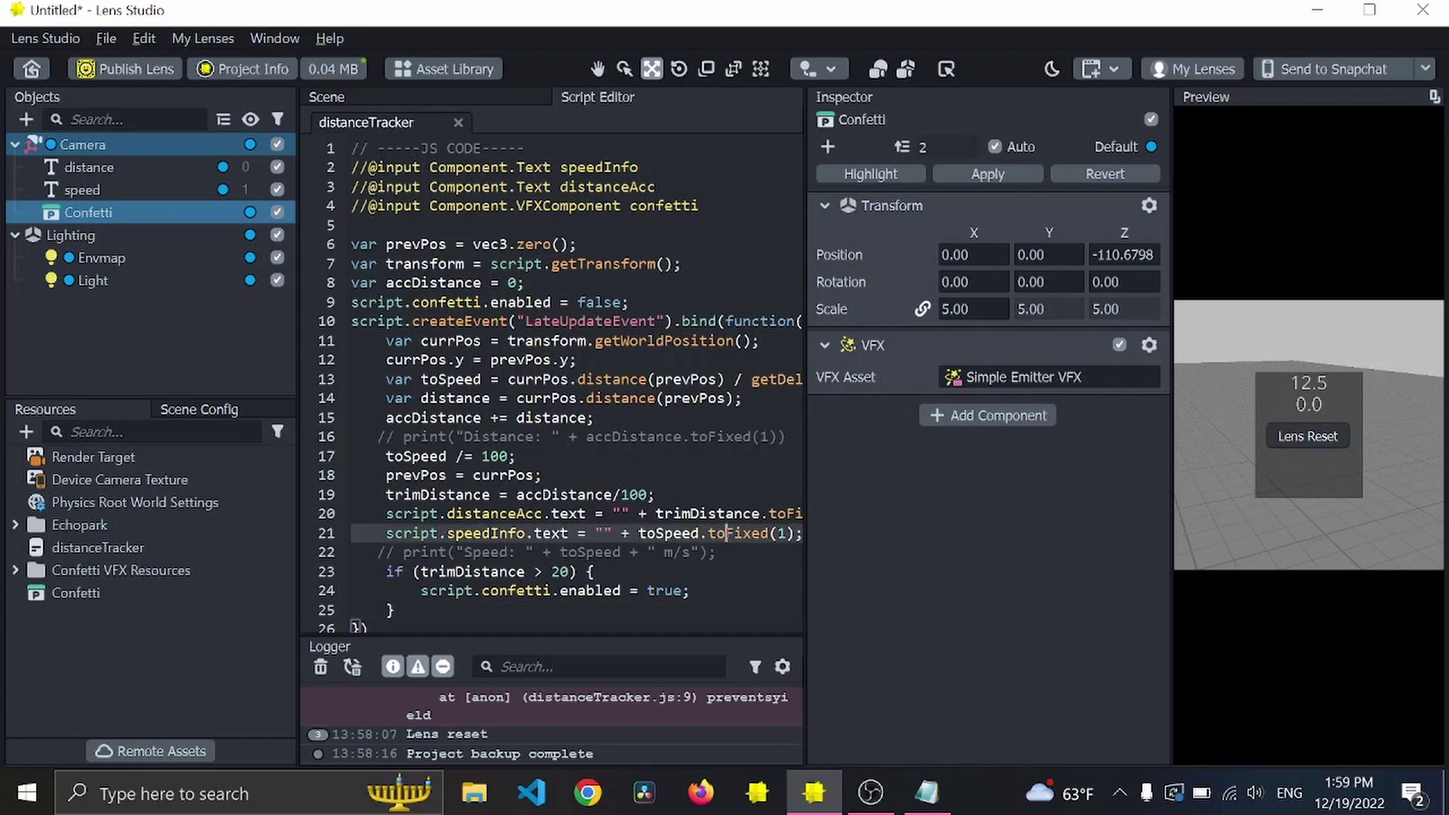
pyautogui.moveTo(795, 533); pyautogui.dragTo(802, 533)
pyautogui.click(634, 552)
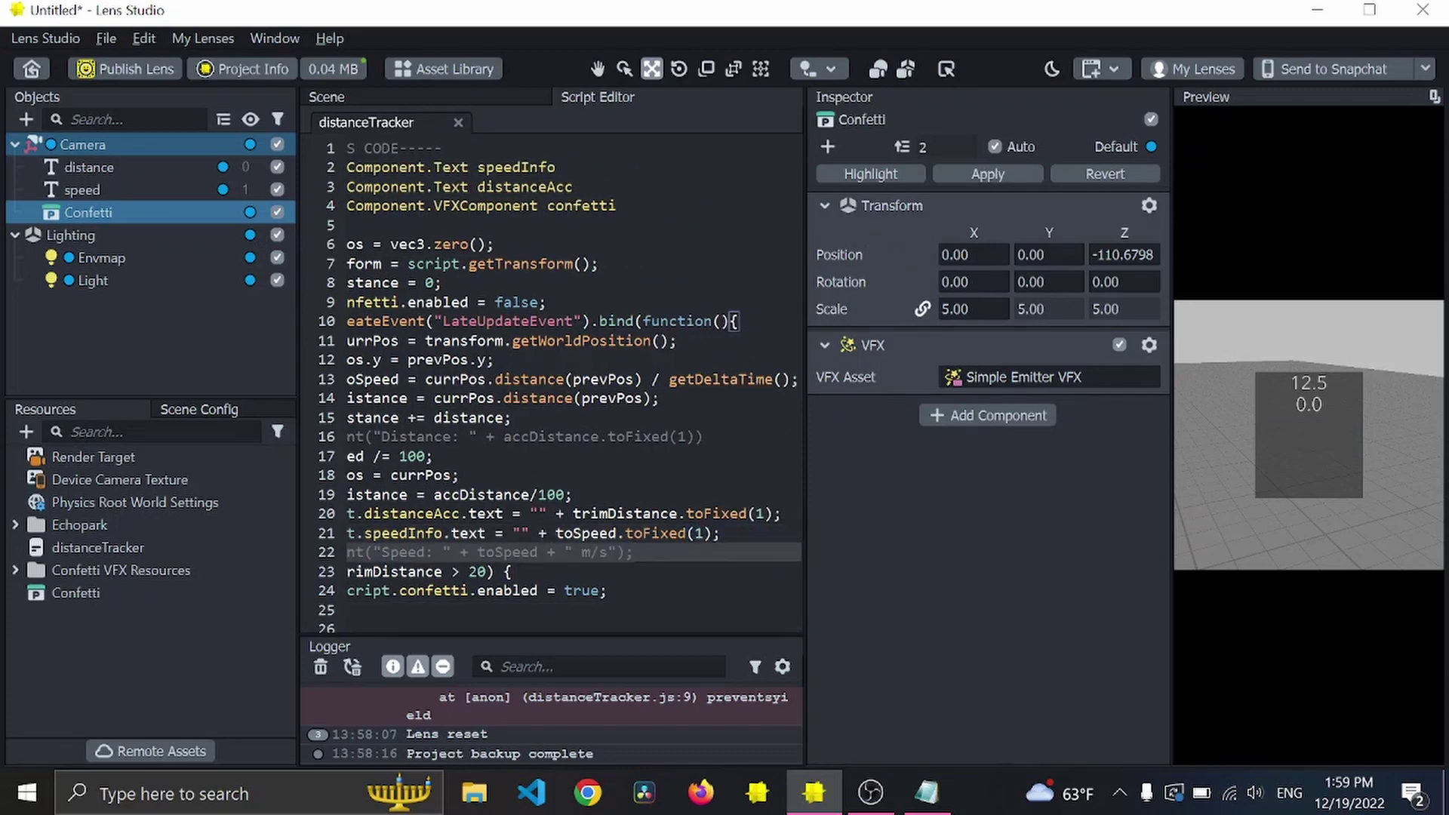
pyautogui.moveTo(557, 533); pyautogui.dragTo(512, 533)
pyautogui.press('BackSpace')
pyautogui.click(661, 533)
pyautogui.hscroll(-2, 661, 533)
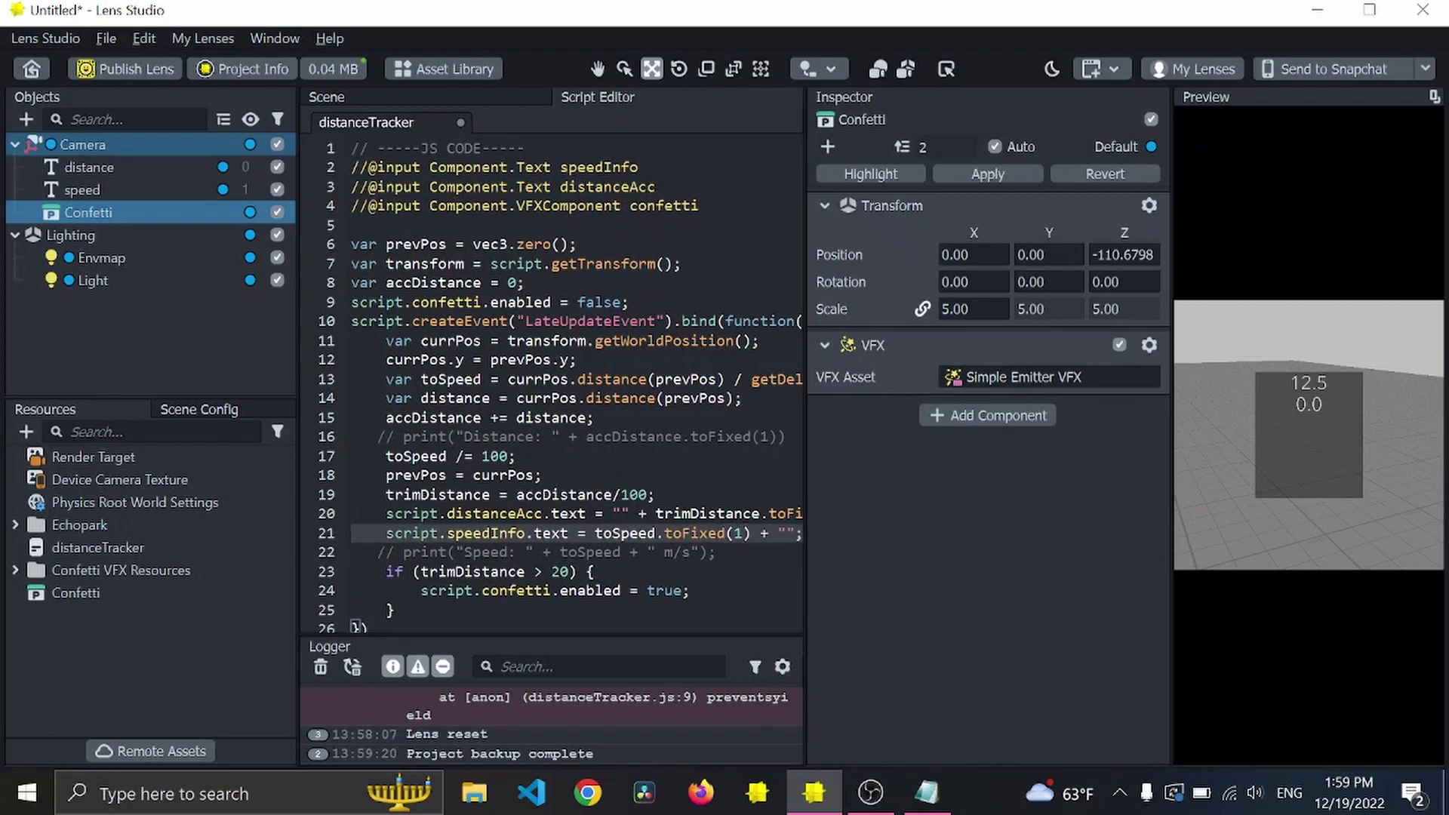
pyautogui.write('+ "m/s')
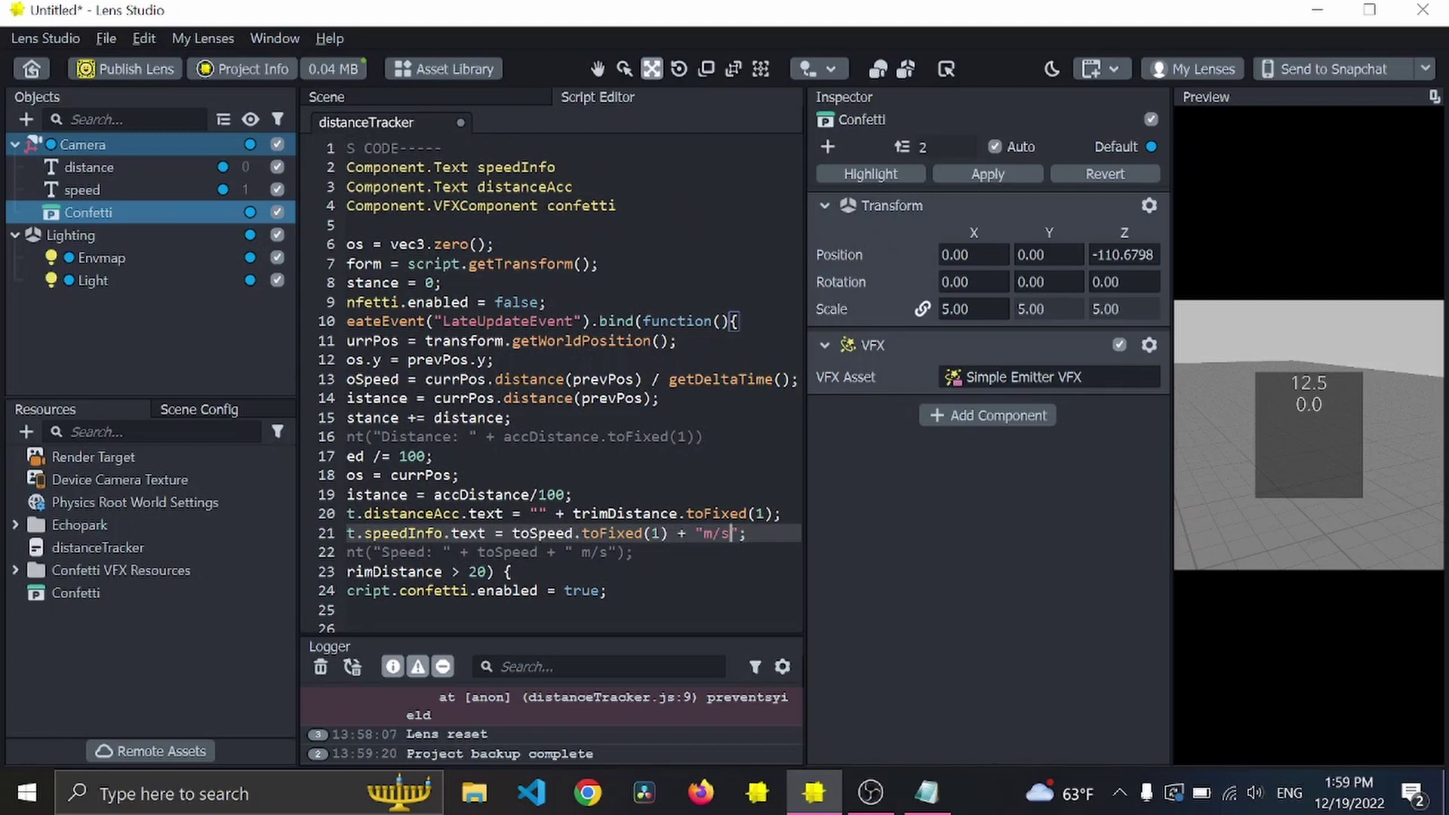
pyautogui.hotkey('ctrl', 's')
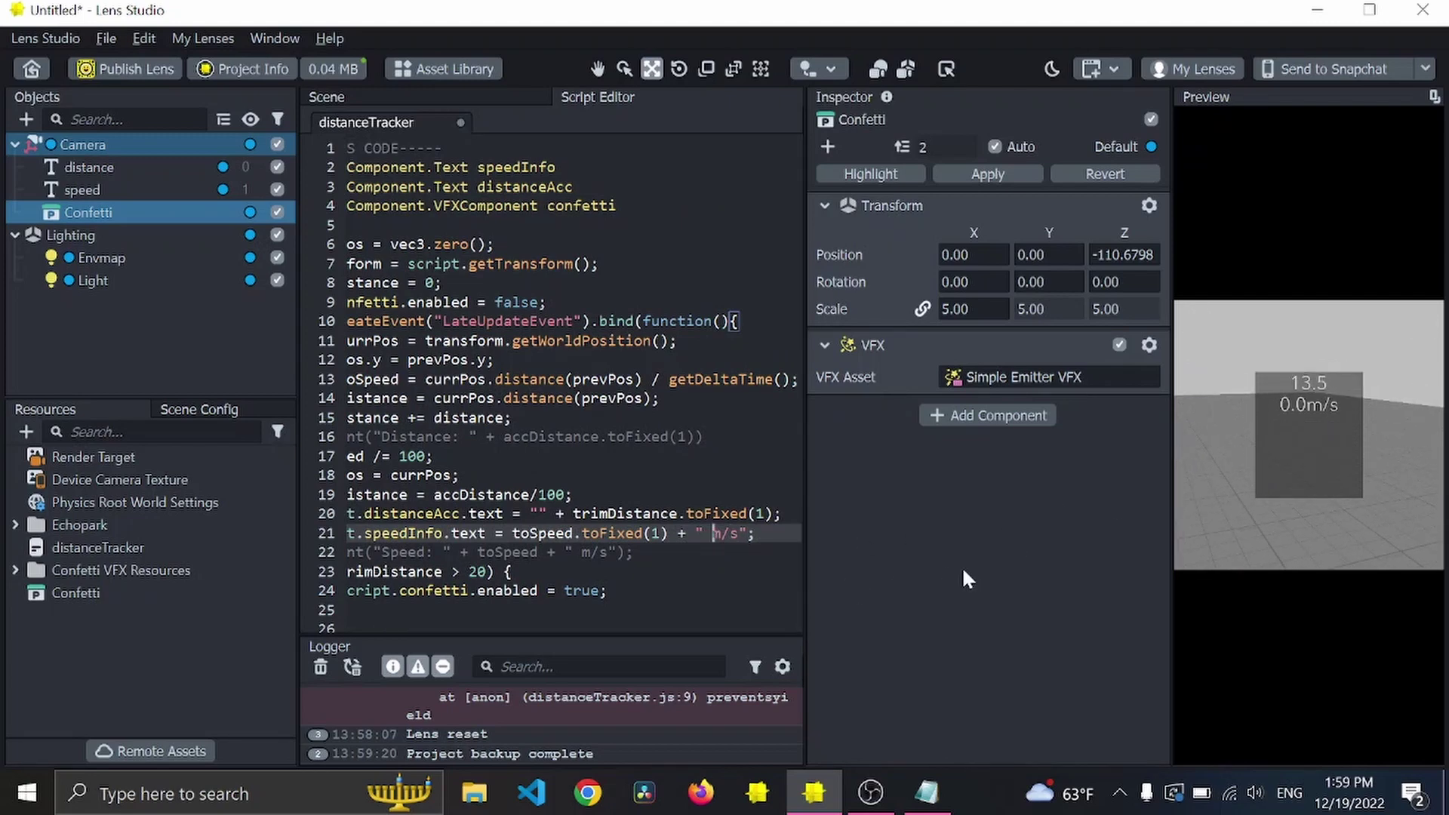
pyautogui.hotkey('ctrl', 's')
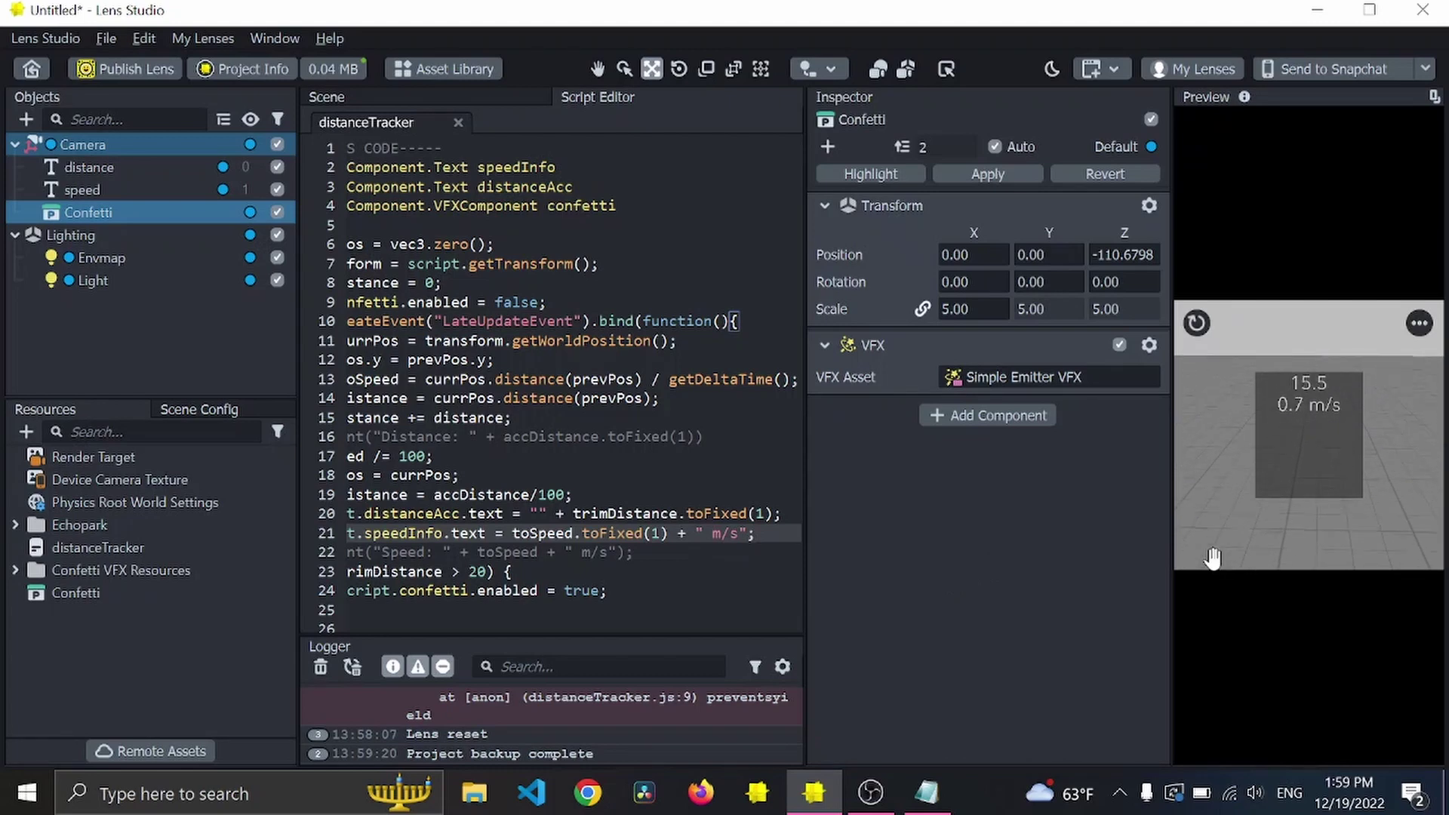
# Save the script again and move around in the preview to test the speed and distance texts.
pyautogui.click(394, 610)
pyautogui.hotkey('ctrl', 's')
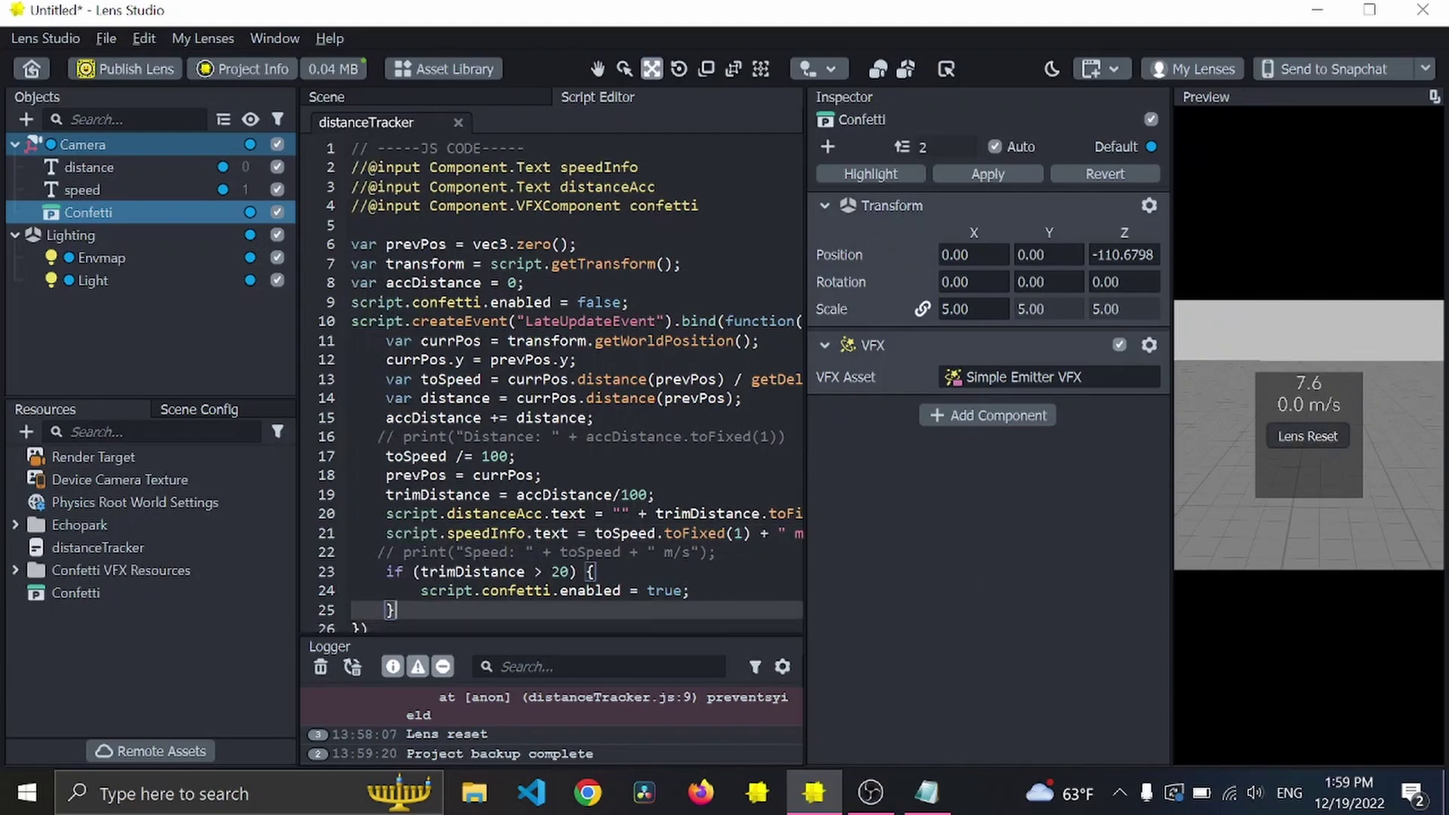
pyautogui.moveTo(1194, 542); pyautogui.dragTo(1254, 476)
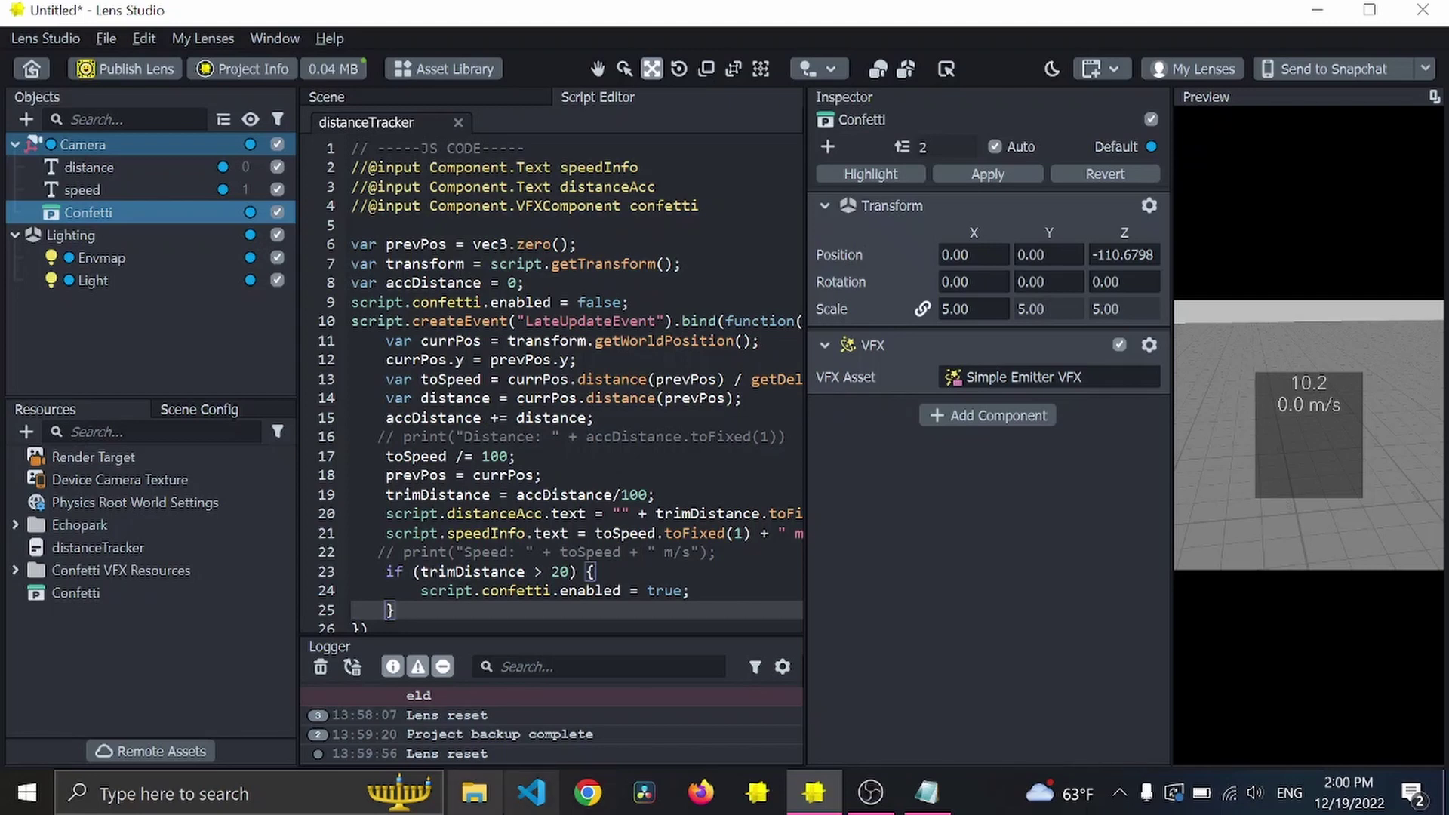
# Switch to Notepad, copy the second script with the onTapped function and TapEvent binding, and return to Lens Studio.
pyautogui.click(927, 793)
pyautogui.scroll(-8, 528, 423)
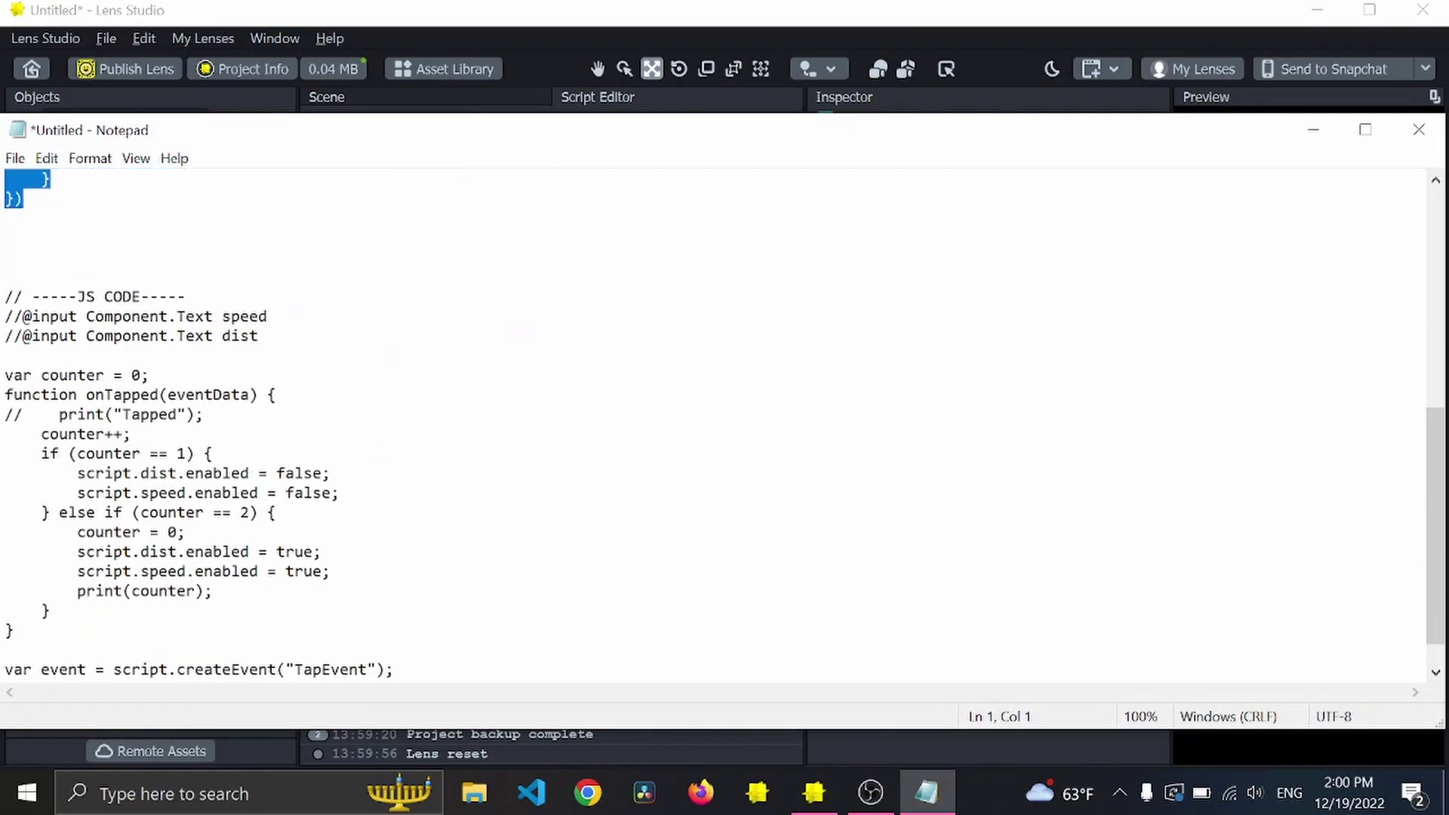
pyautogui.hotkey('ctrl', 'End')
pyautogui.hotkey('shift', 'Up')
pyautogui.hotkey('shift', 'Up')
pyautogui.hotkey('shift', 'Up')
pyautogui.hotkey('shift', 'Up')
pyautogui.hotkey('shift', 'Up')
pyautogui.hotkey('shift', 'Up')
pyautogui.hotkey('shift', 'Up')
pyautogui.hotkey('shift', 'Up')
pyautogui.hotkey('shift', 'Up')
pyautogui.hotkey('shift', 'Up')
pyautogui.hotkey('shift', 'Up')
pyautogui.hotkey('shift', 'Up')
pyautogui.hotkey('shift', 'Up')
pyautogui.hotkey('shift', 'Up')
pyautogui.hotkey('shift', 'Up')
pyautogui.hotkey('shift', 'Up')
pyautogui.hotkey('shift', 'Up')
pyautogui.hotkey('shift', 'Up')
pyautogui.hotkey('shift', 'Up')
pyautogui.hotkey('shift', 'Up')
pyautogui.hotkey('ctrl', 'c')
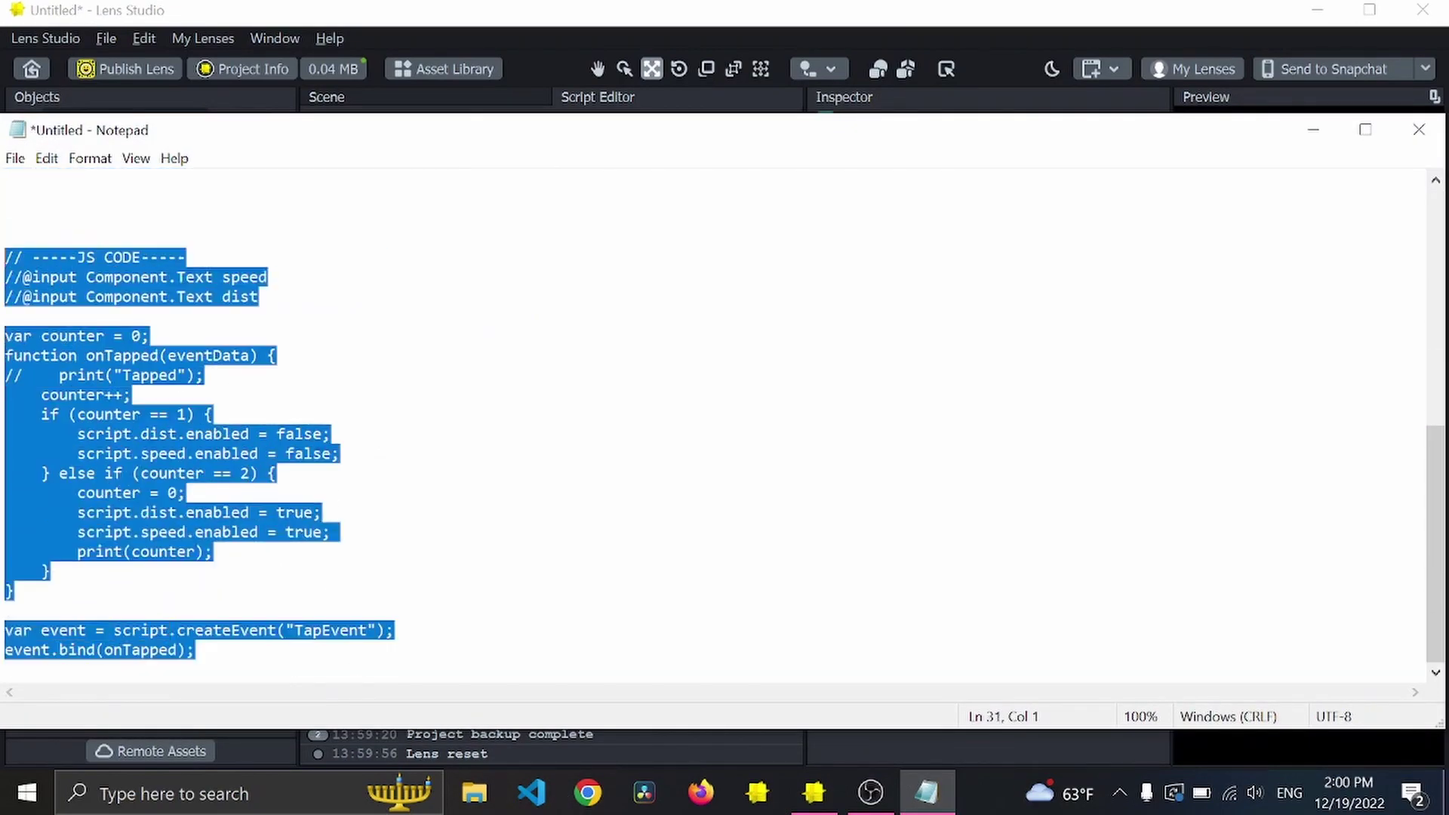
pyautogui.click(927, 793)
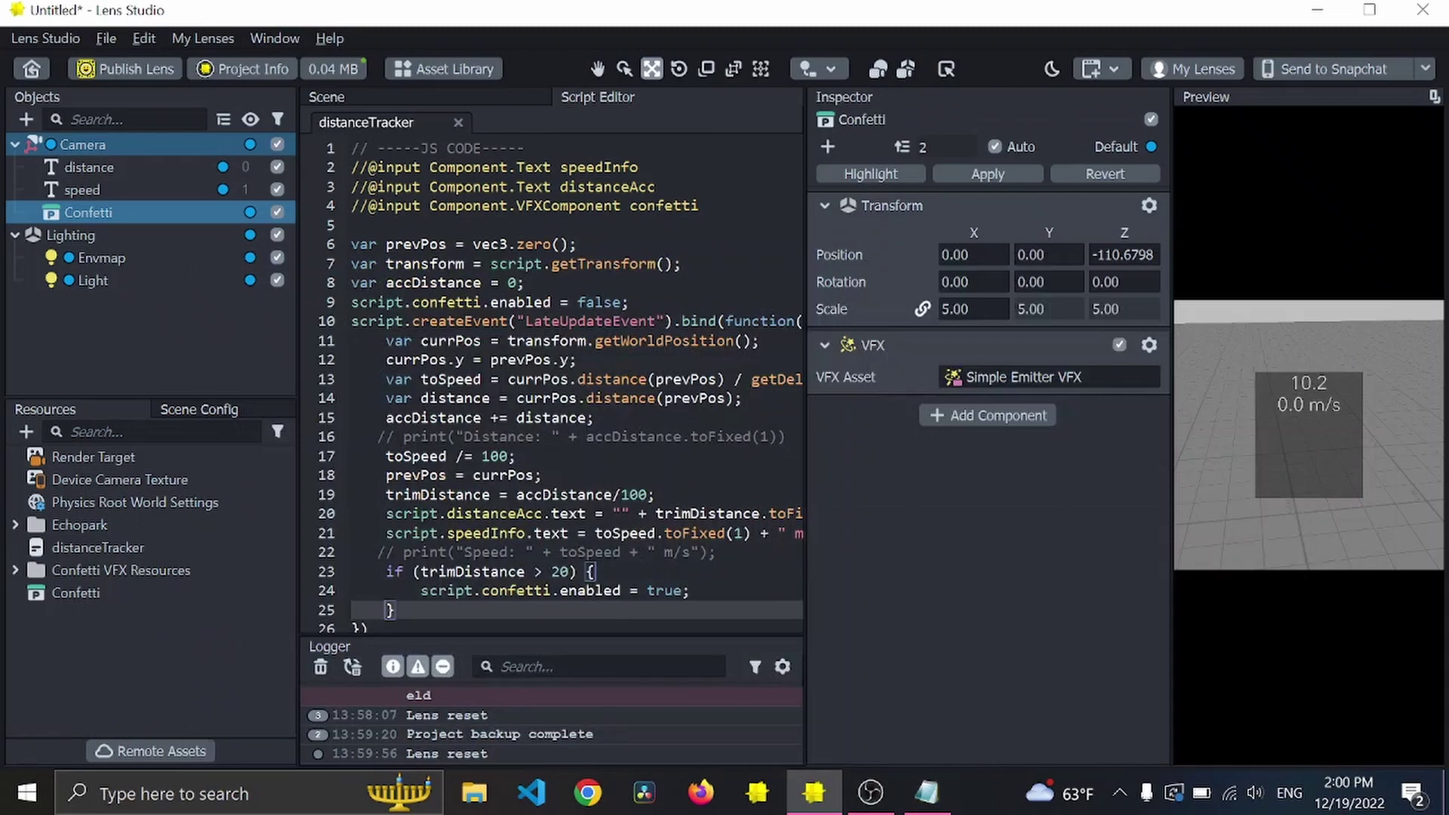
# Create a new script resource and rename it disableStuff.
pyautogui.click(219, 333)
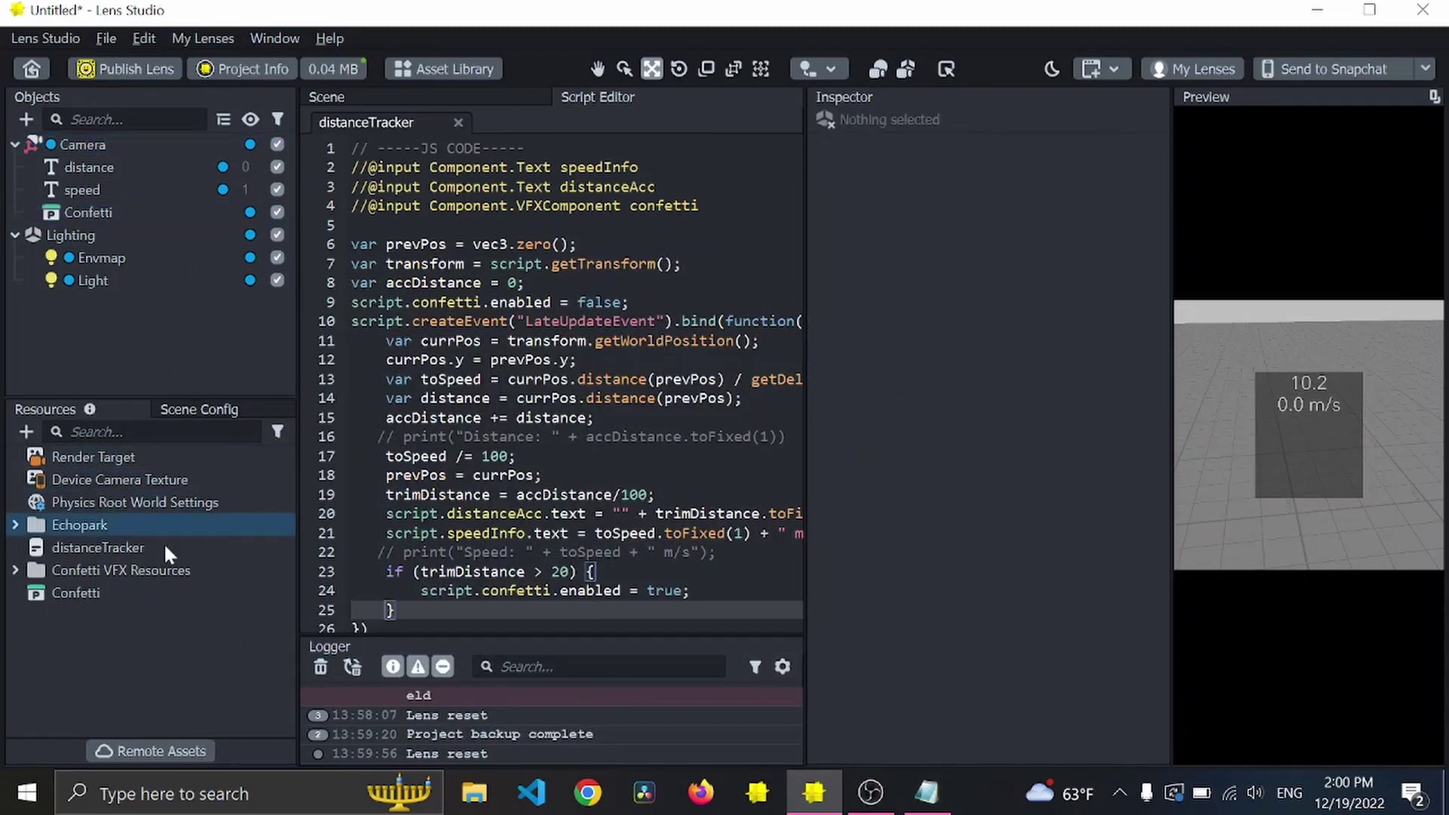
pyautogui.click(30, 434)
pyautogui.write('script')
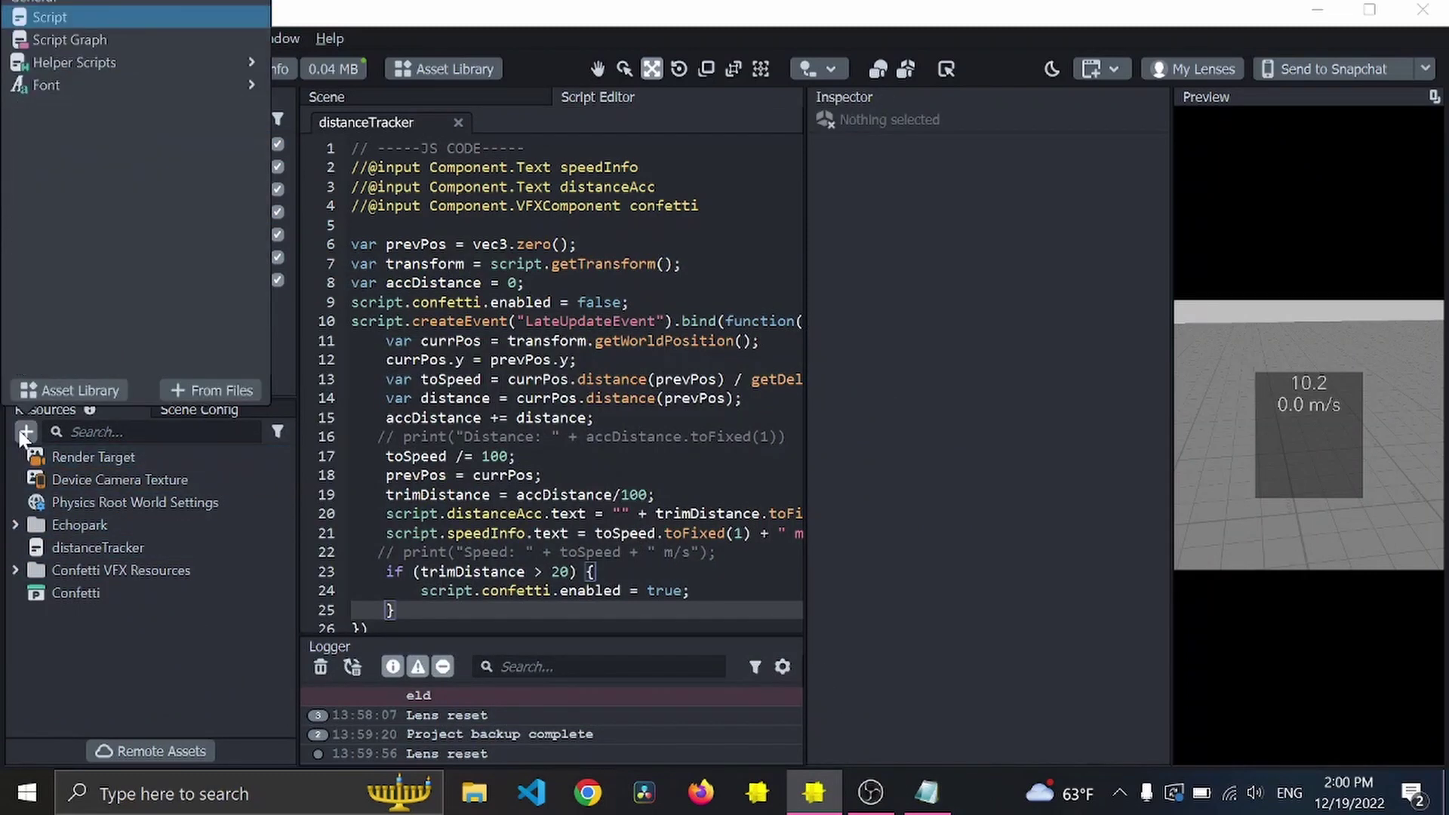
pyautogui.press('Return')
pyautogui.doubleClick(119, 613)
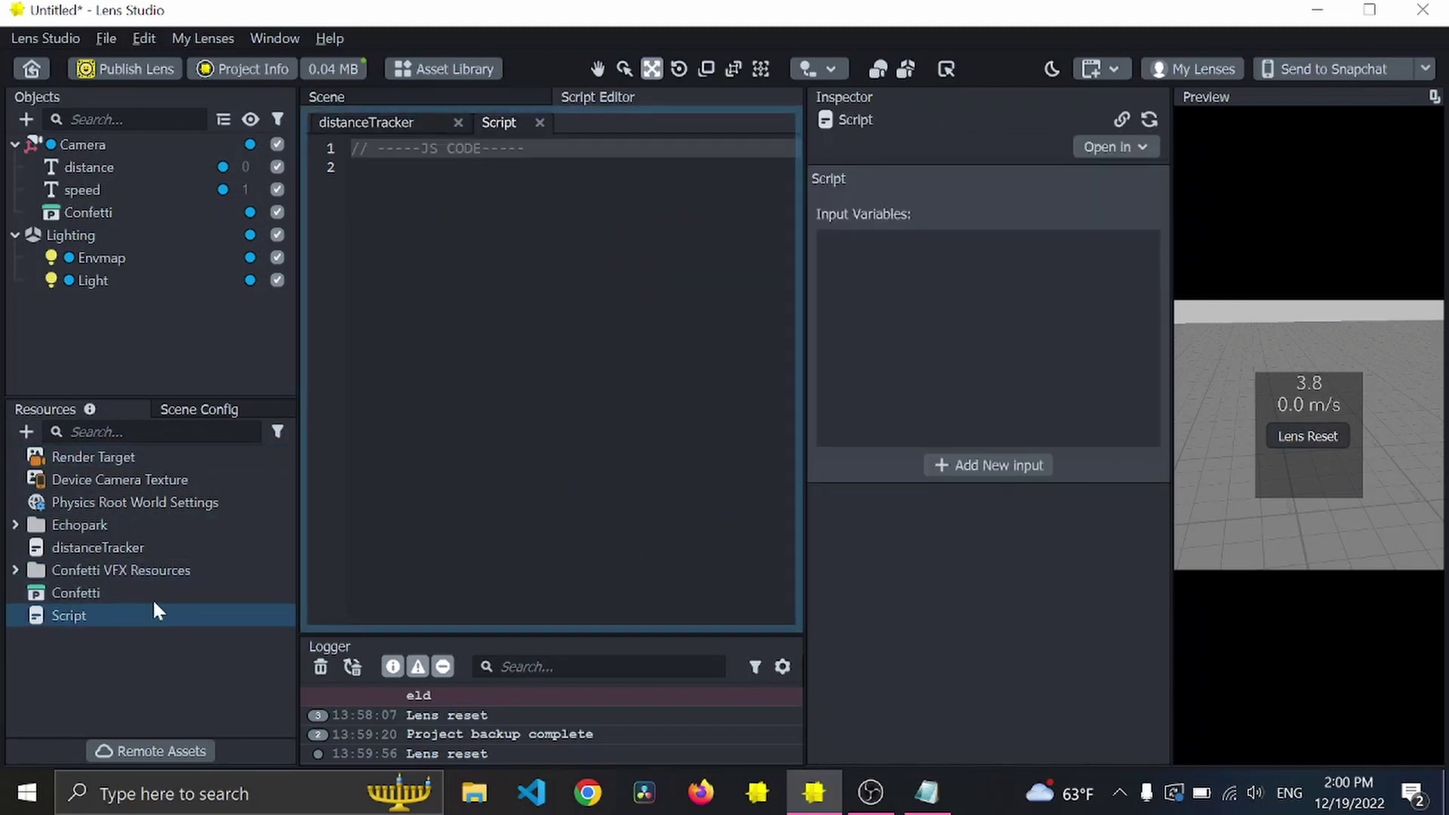
pyautogui.rightClick(184, 614)
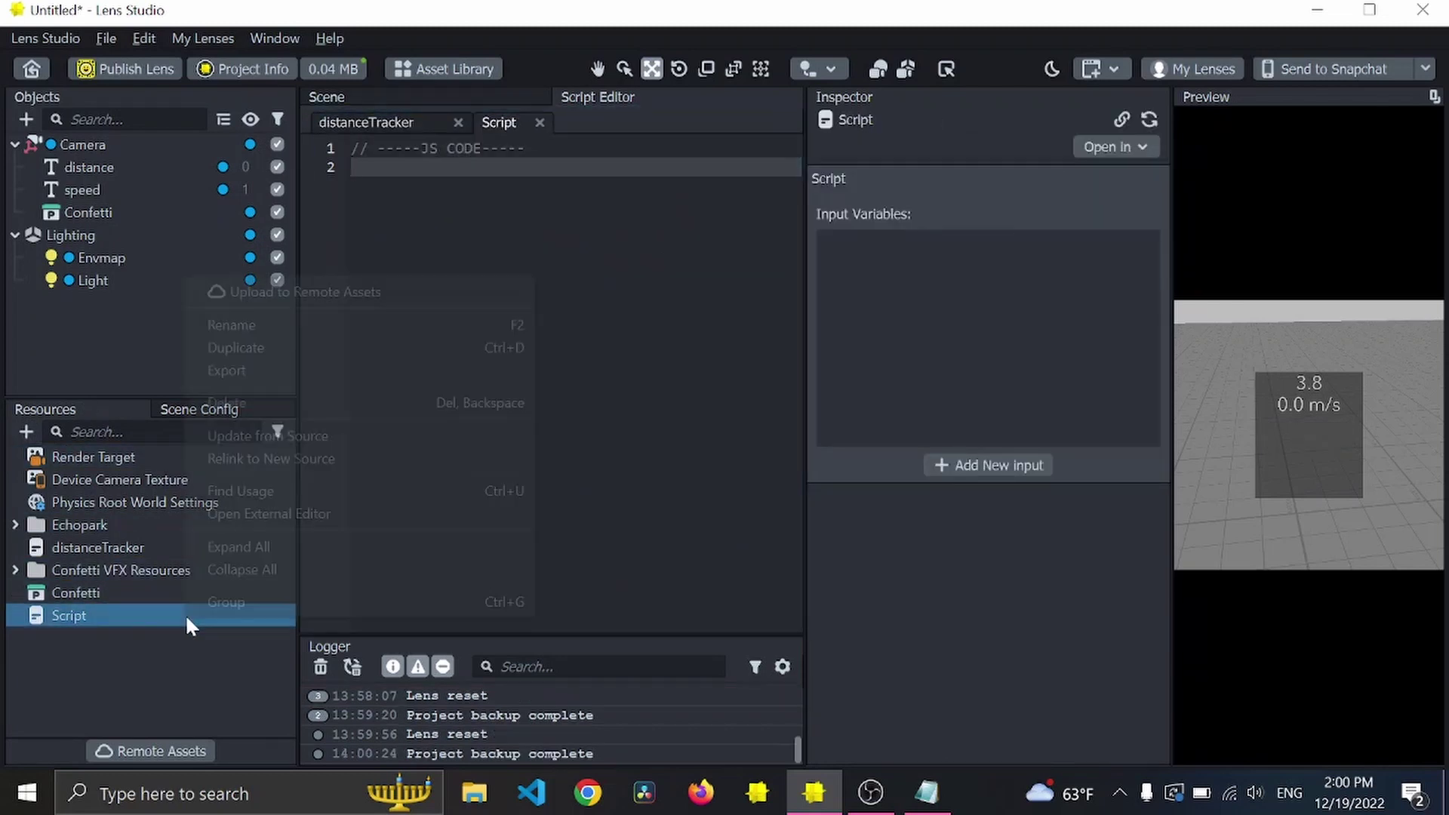
pyautogui.click(246, 322)
pyautogui.write('disable')
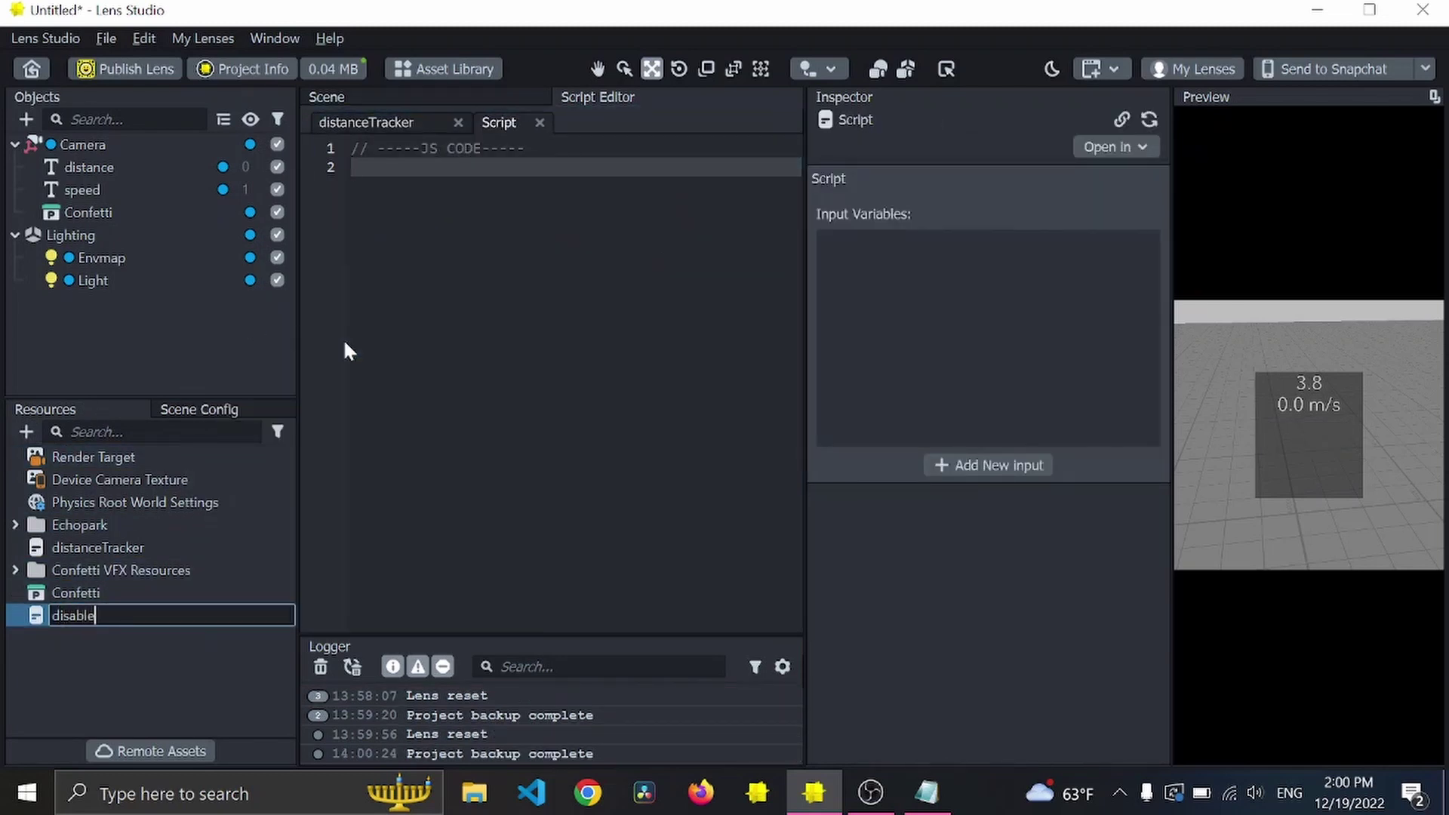
pyautogui.write('Stuff')
pyautogui.press('Return')
# Paste the copied tap-toggle code into the disableStuff script, remove the duplicate JS CODE header line, and save it.
pyautogui.click(346, 351)
pyautogui.hotkey('ctrl', 'v')
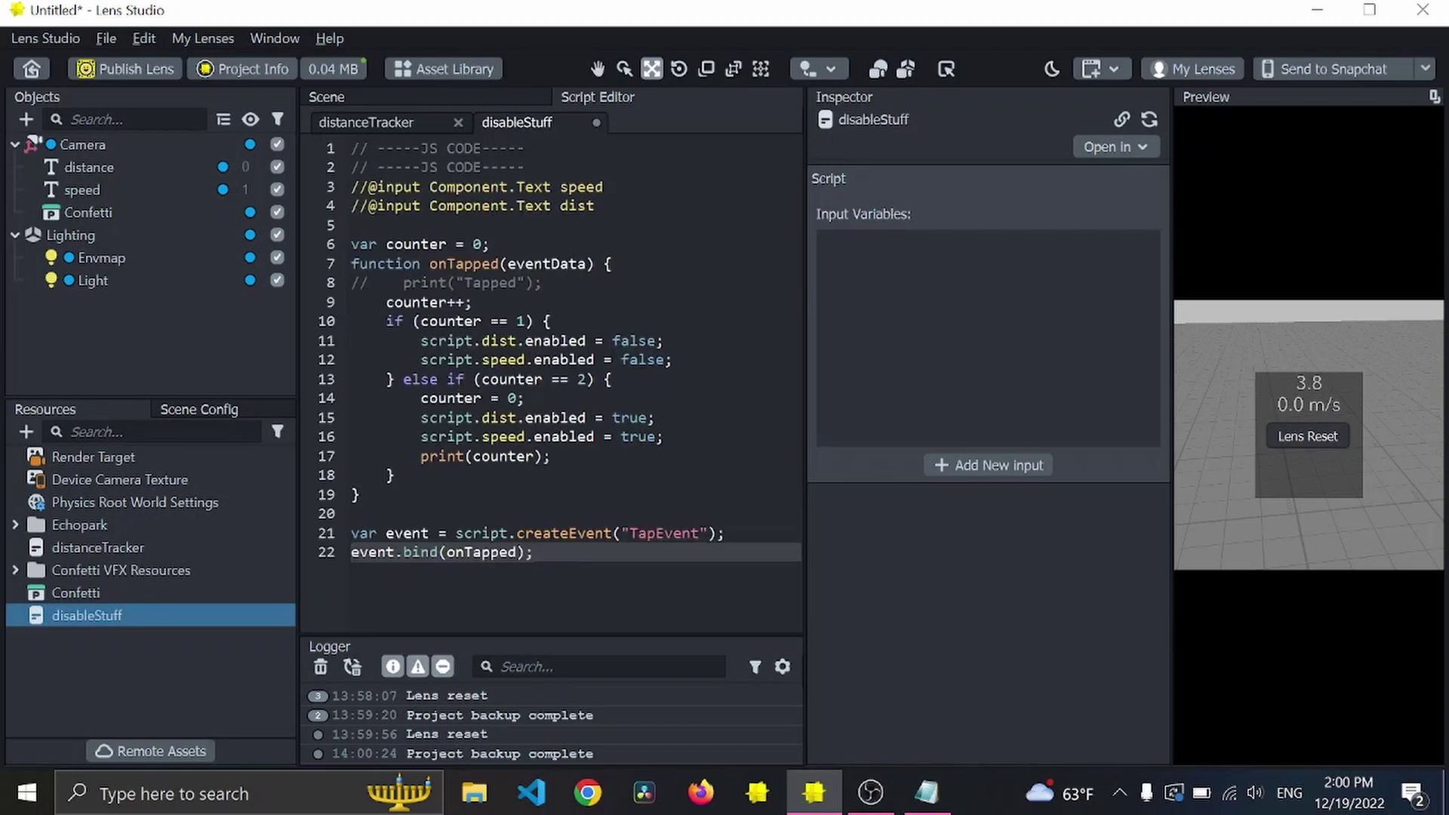
pyautogui.hotkey('ctrl', 'Home')
pyautogui.hotkey('shift', 'End')
pyautogui.press('BackSpace')
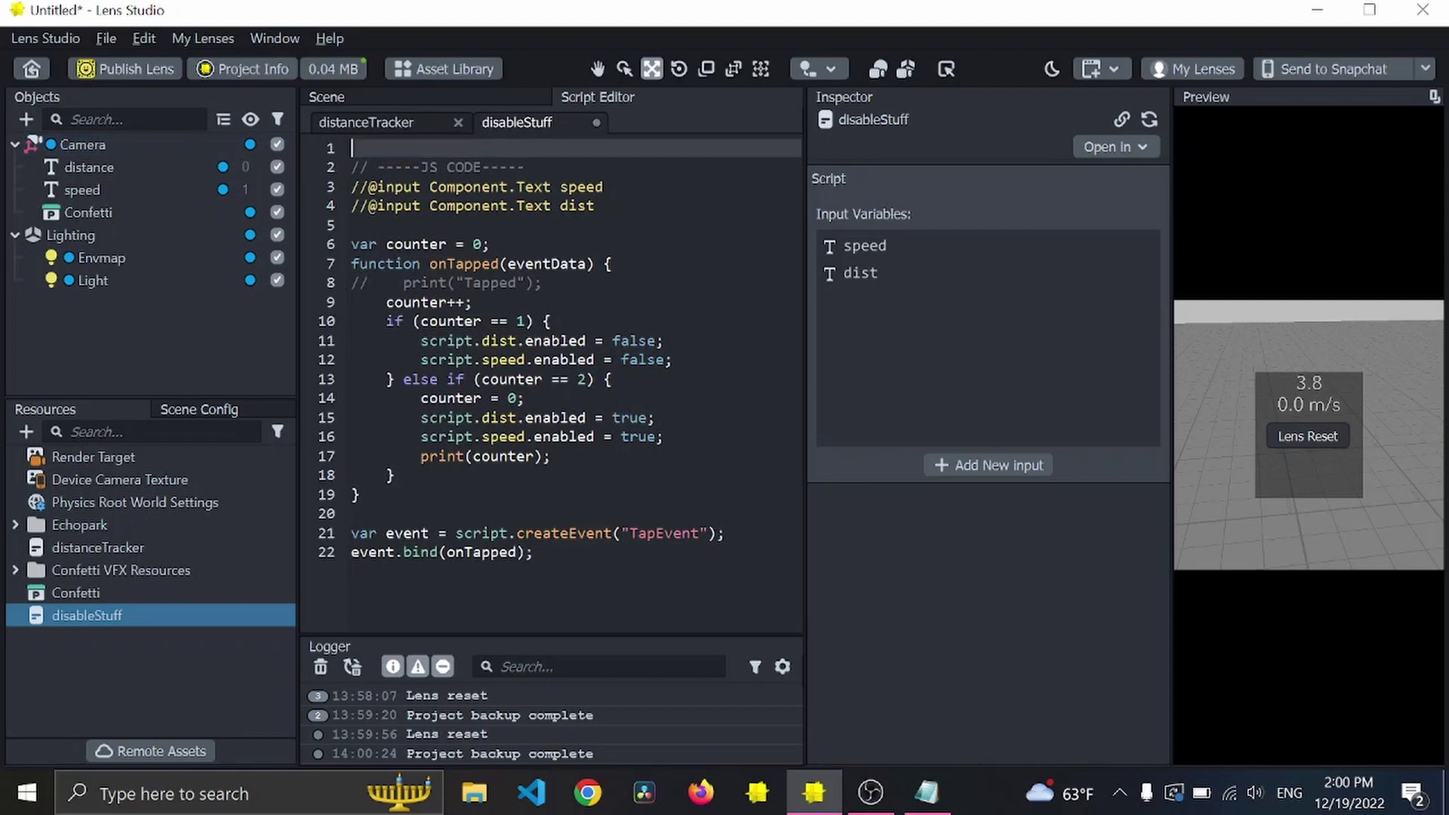
pyautogui.click(352, 167)
pyautogui.press('BackSpace')
pyautogui.click(528, 321)
pyautogui.hotkey('ctrl', 's')
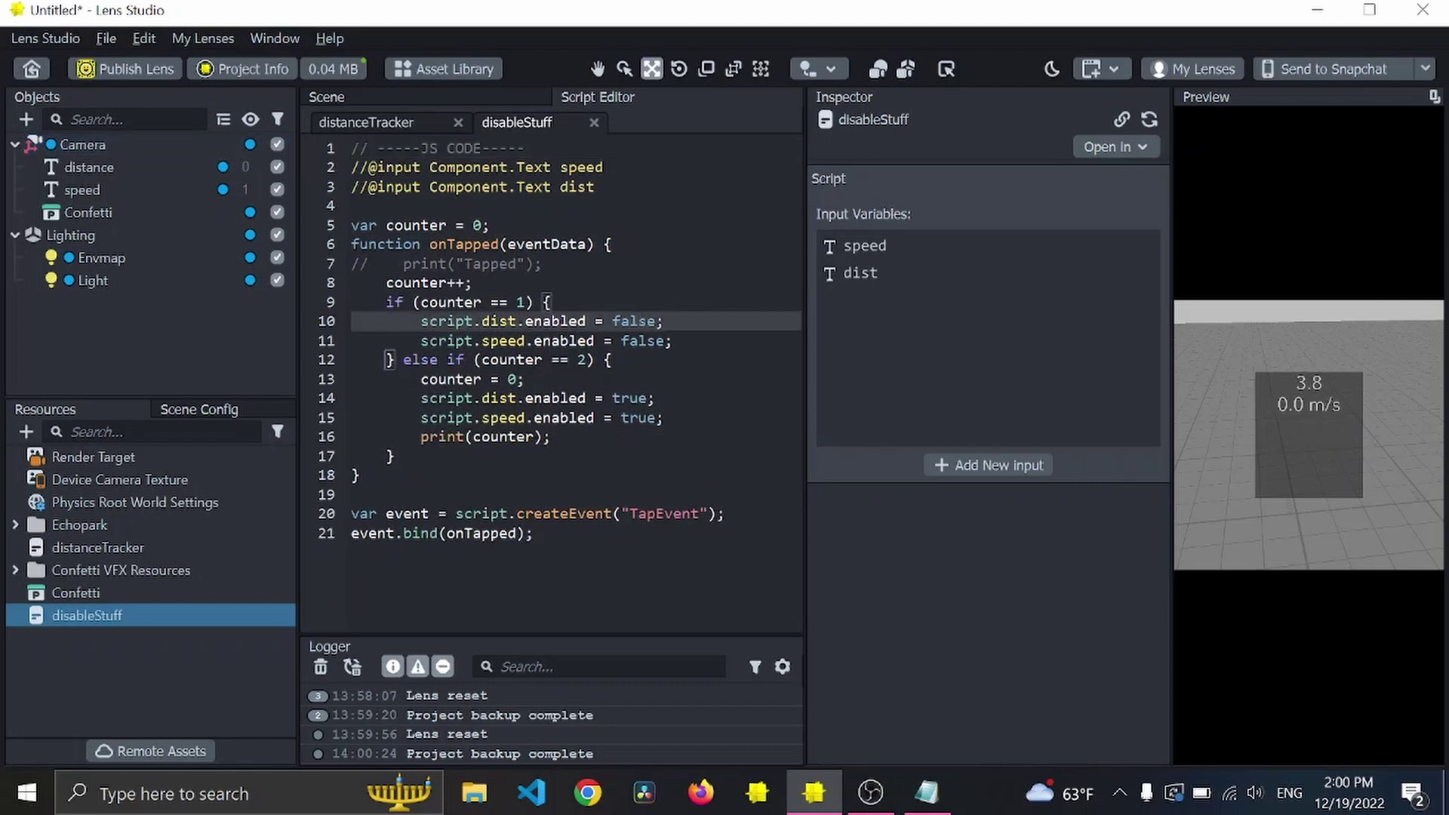
# Add an empty scene object at the root of the hierarchy and name it disableStuff.
pyautogui.click(27, 119)
pyautogui.write('scene')
pyautogui.press('Return')
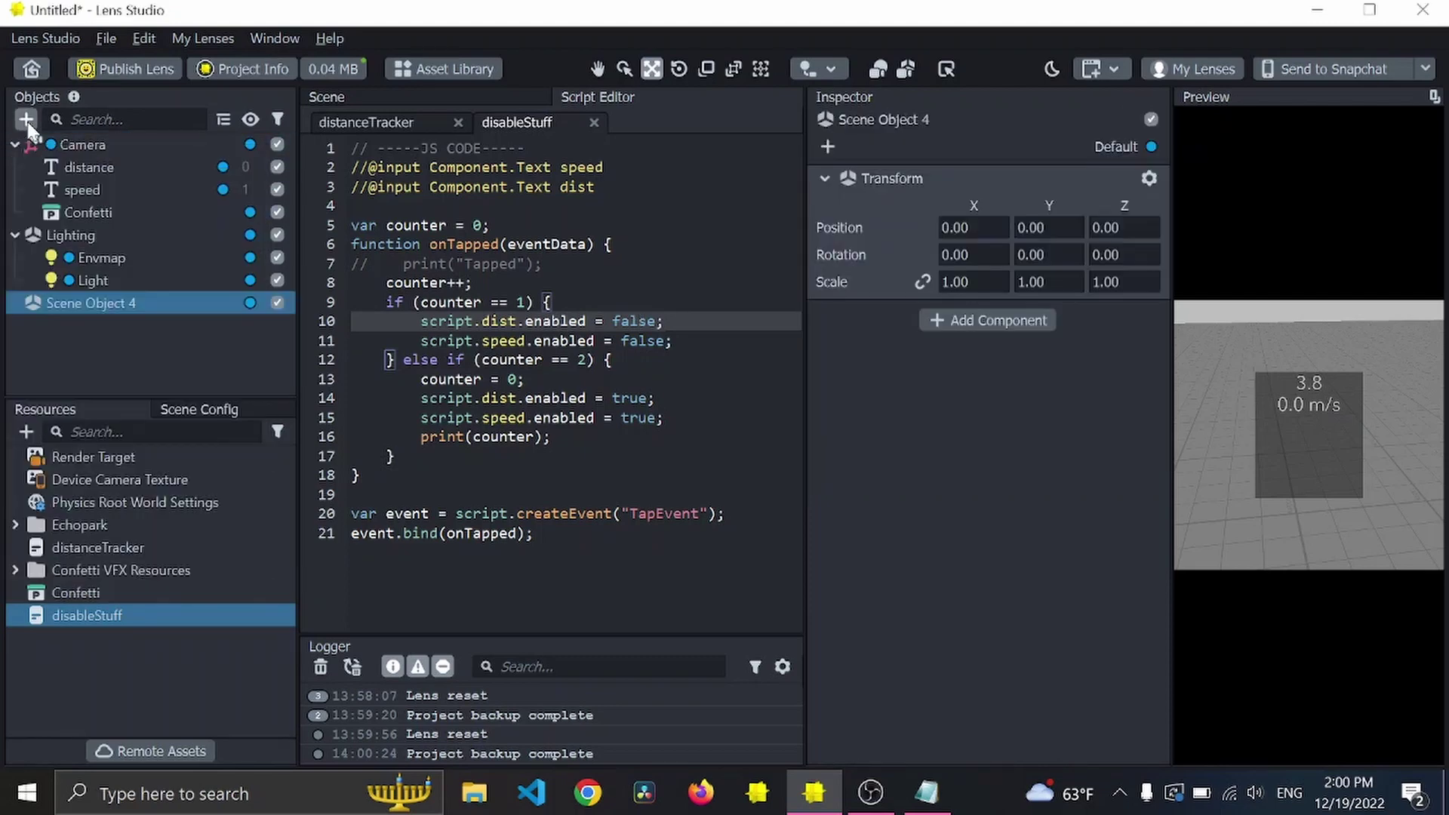
pyautogui.rightClick(137, 306)
pyautogui.click(189, 375)
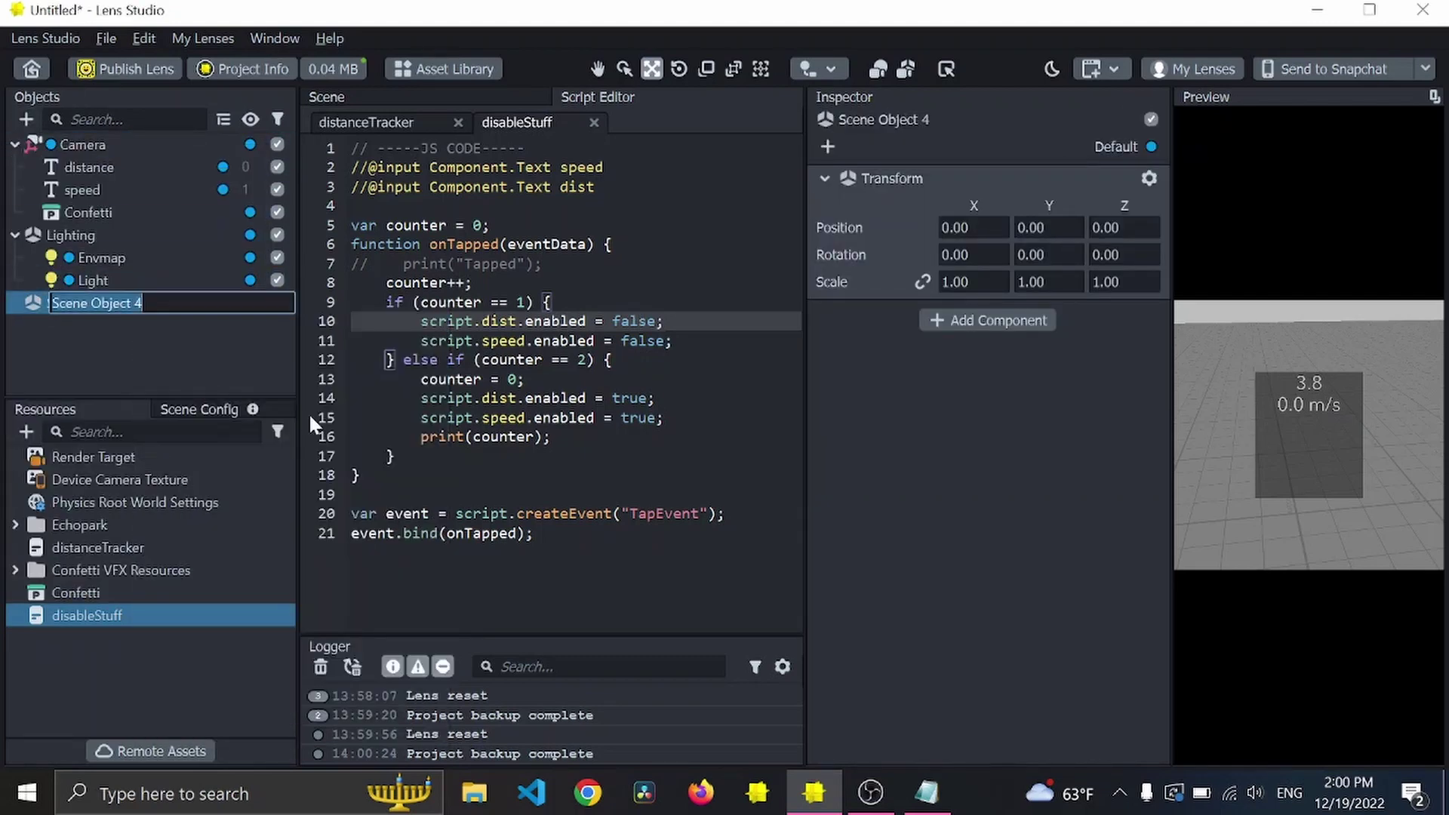
pyautogui.write('disableStuff')
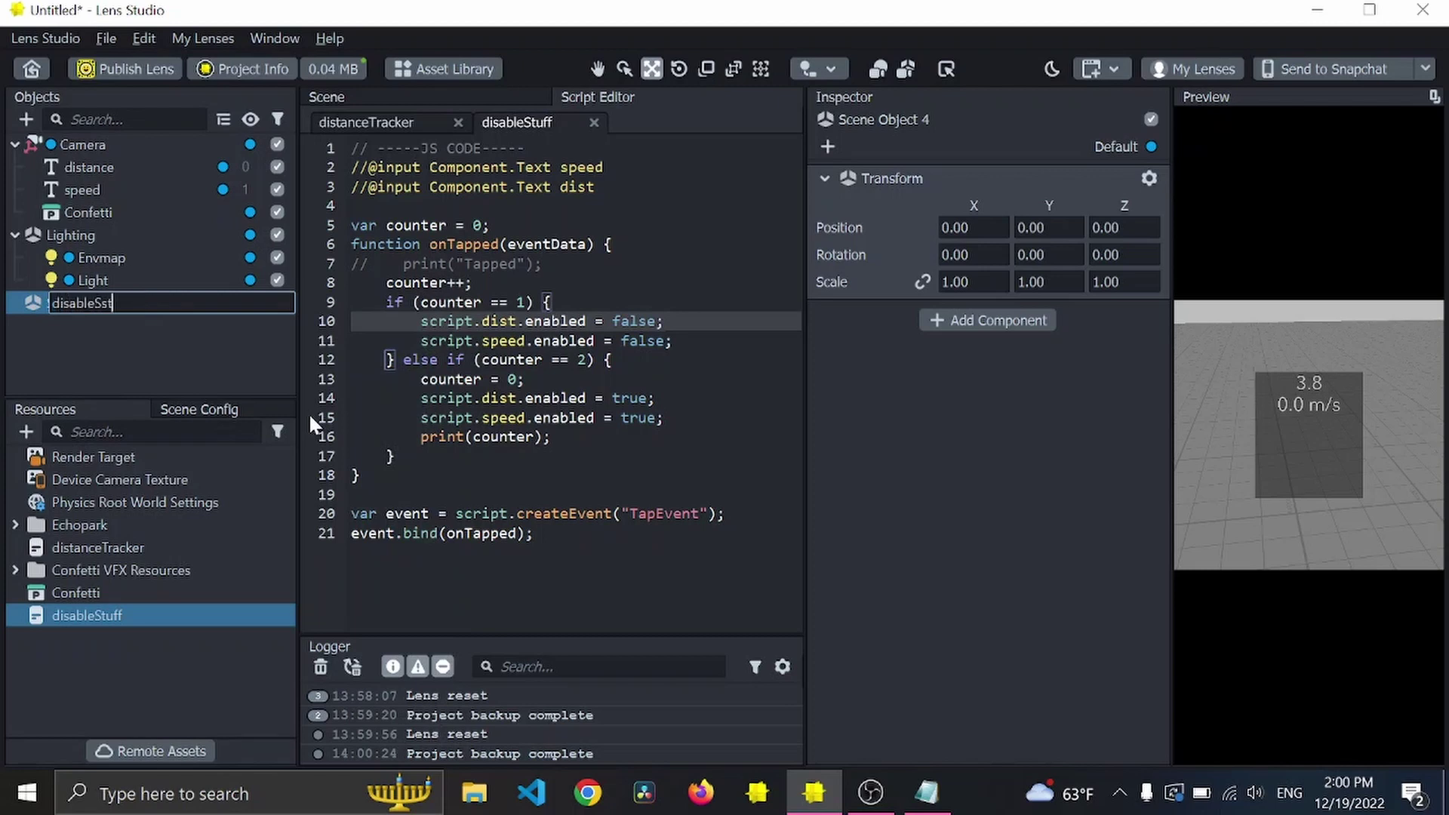
pyautogui.press('Return')
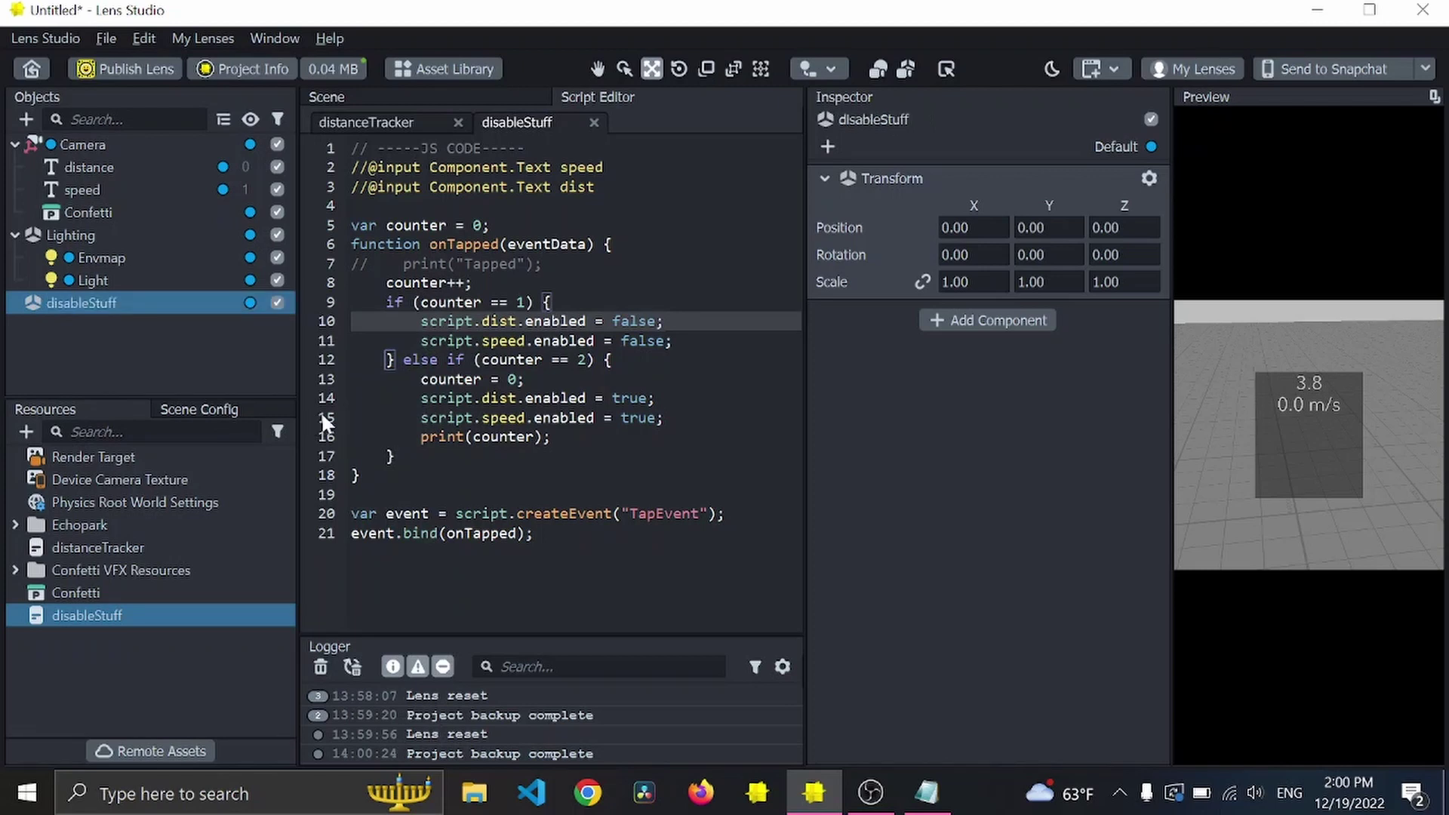
# Add a Script component to the disableStuff object and assign the disableStuff script to it.
pyautogui.click(935, 320)
pyautogui.write('scr')
pyautogui.press('Return')
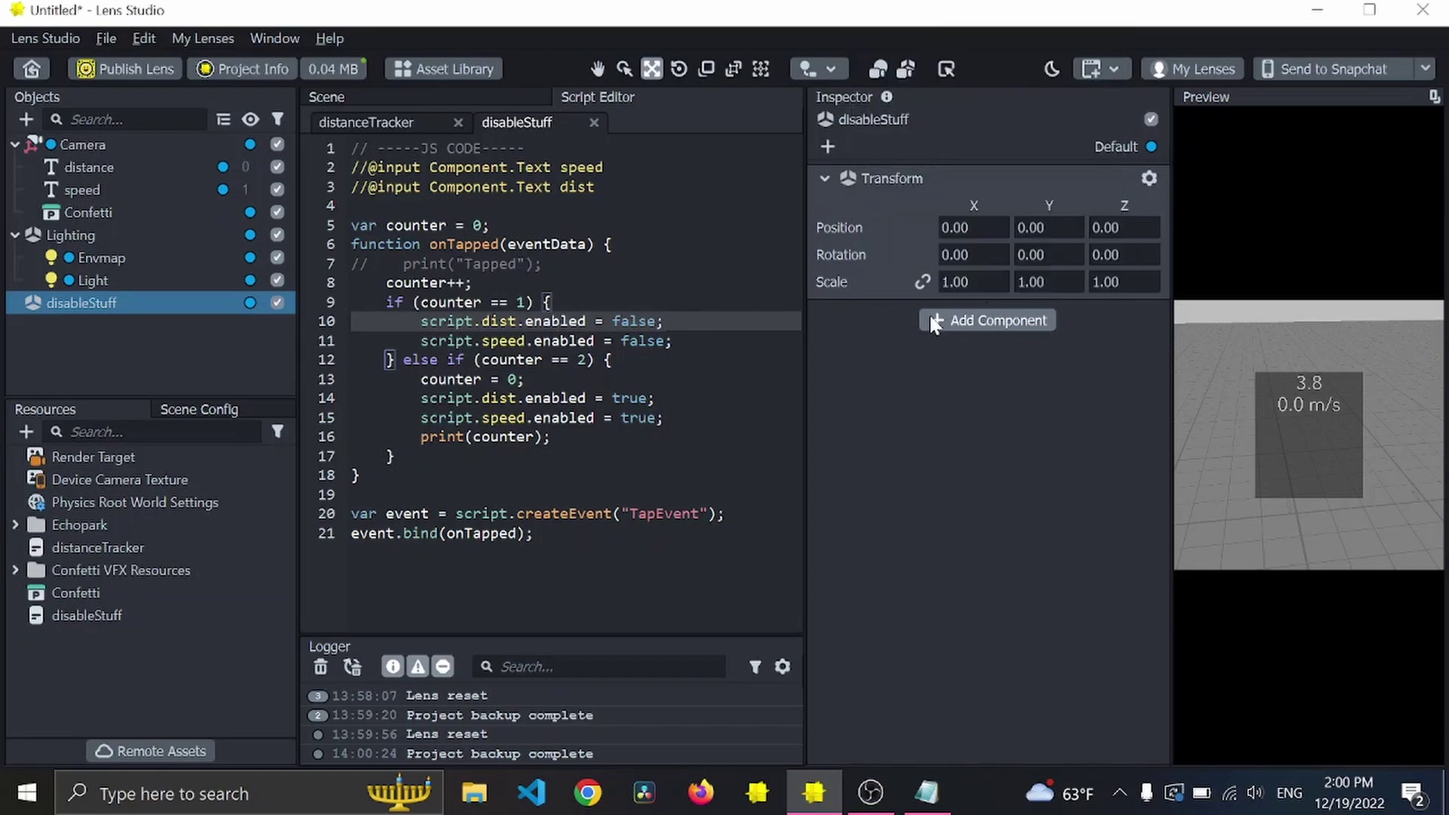
pyautogui.click(991, 350)
pyautogui.click(562, 214)
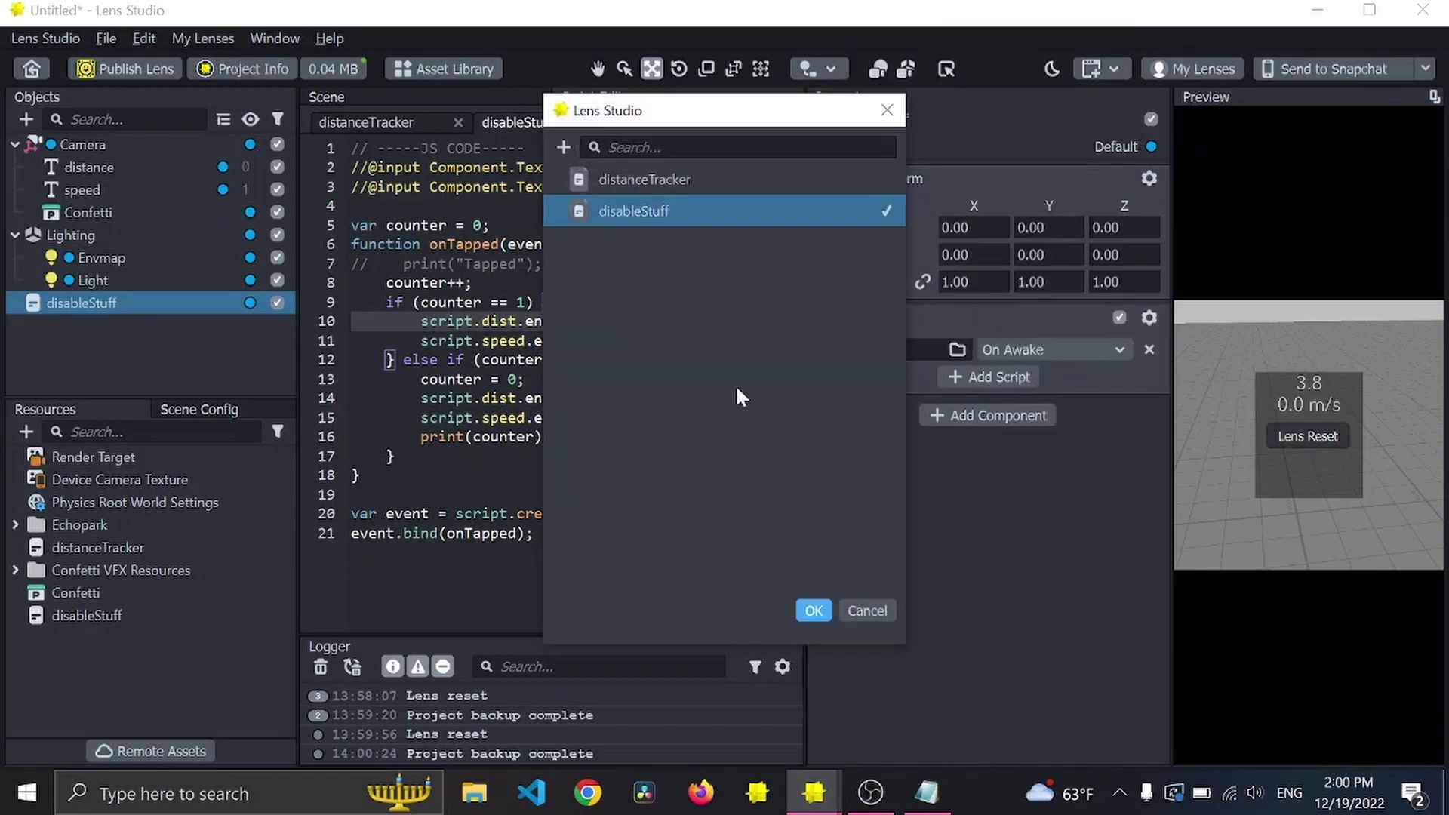
pyautogui.click(814, 611)
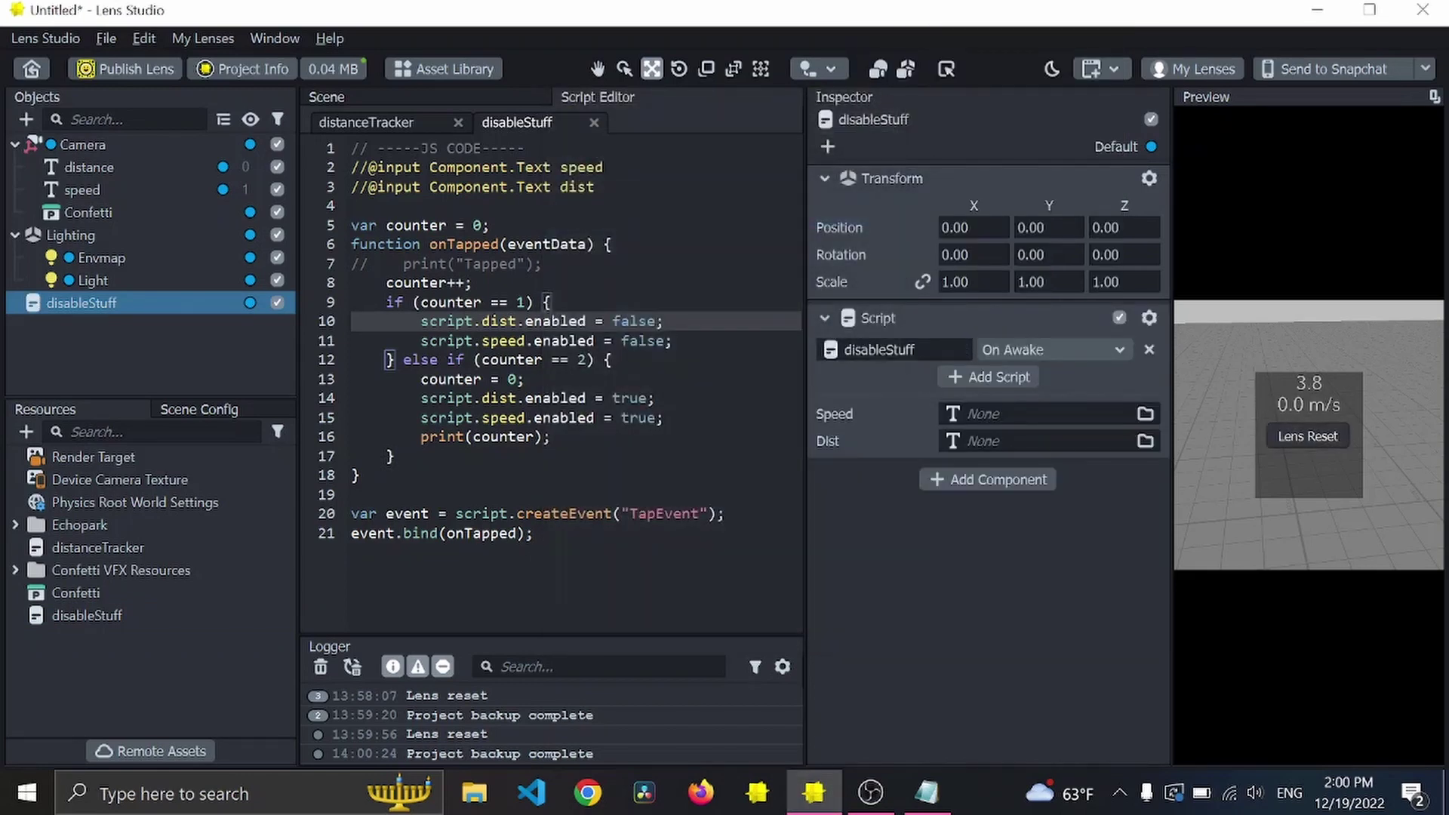
# Link the script's Speed input to the speed text and its Dist input to the distance text.
pyautogui.click(1001, 412)
pyautogui.click(558, 174)
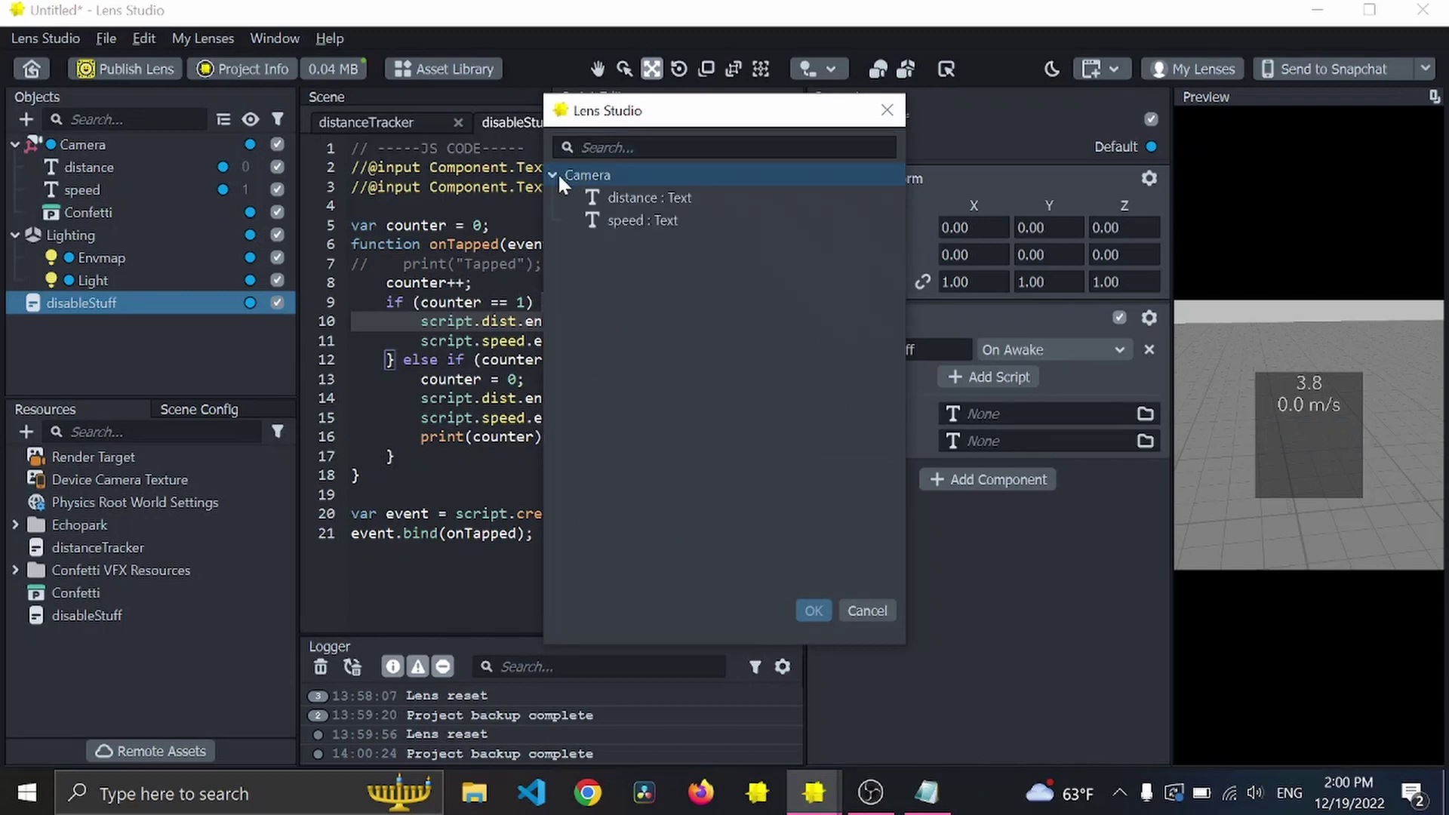
pyautogui.click(648, 219)
pyautogui.click(813, 612)
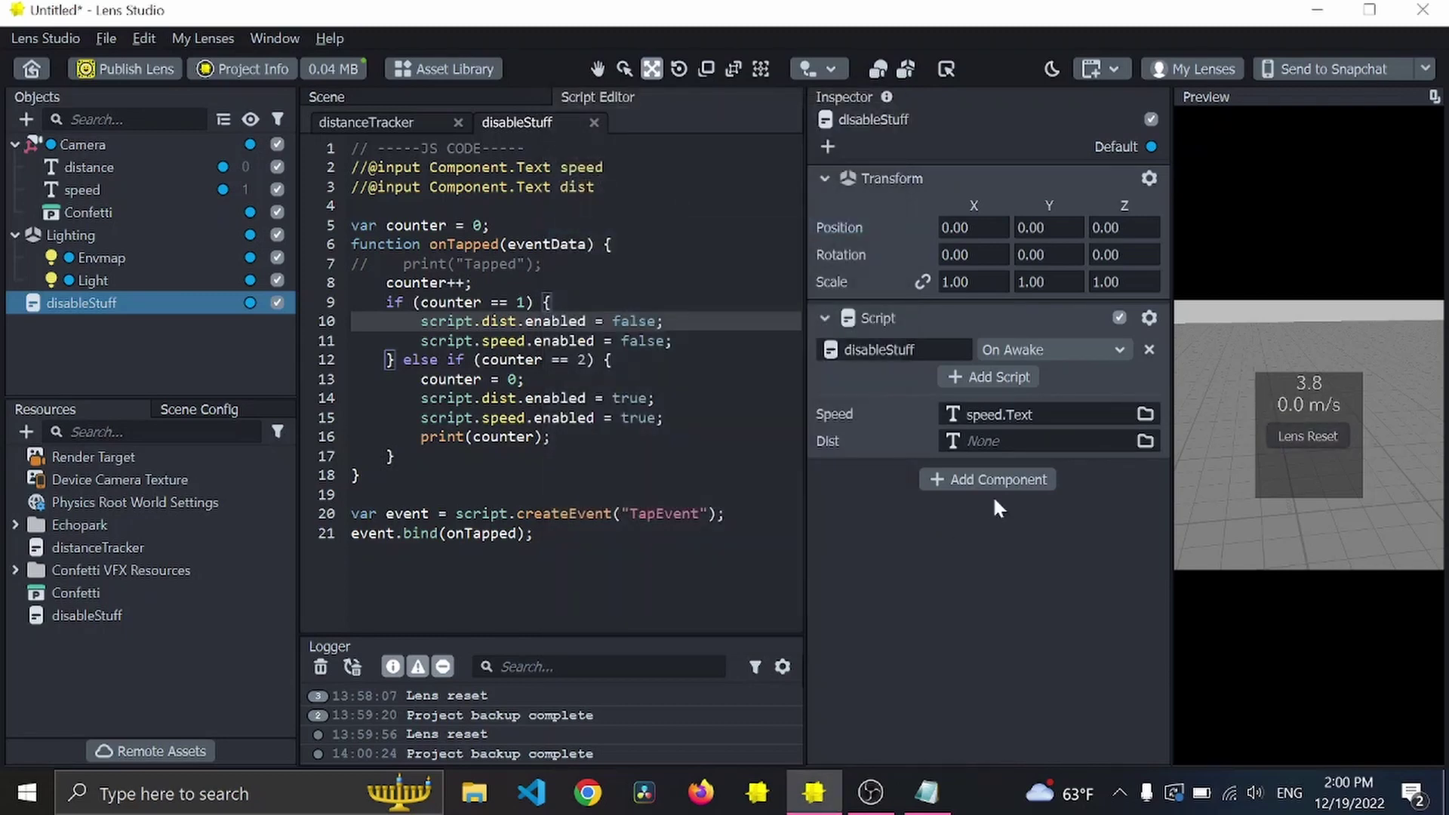
pyautogui.click(991, 442)
pyautogui.click(604, 216)
pyautogui.click(638, 202)
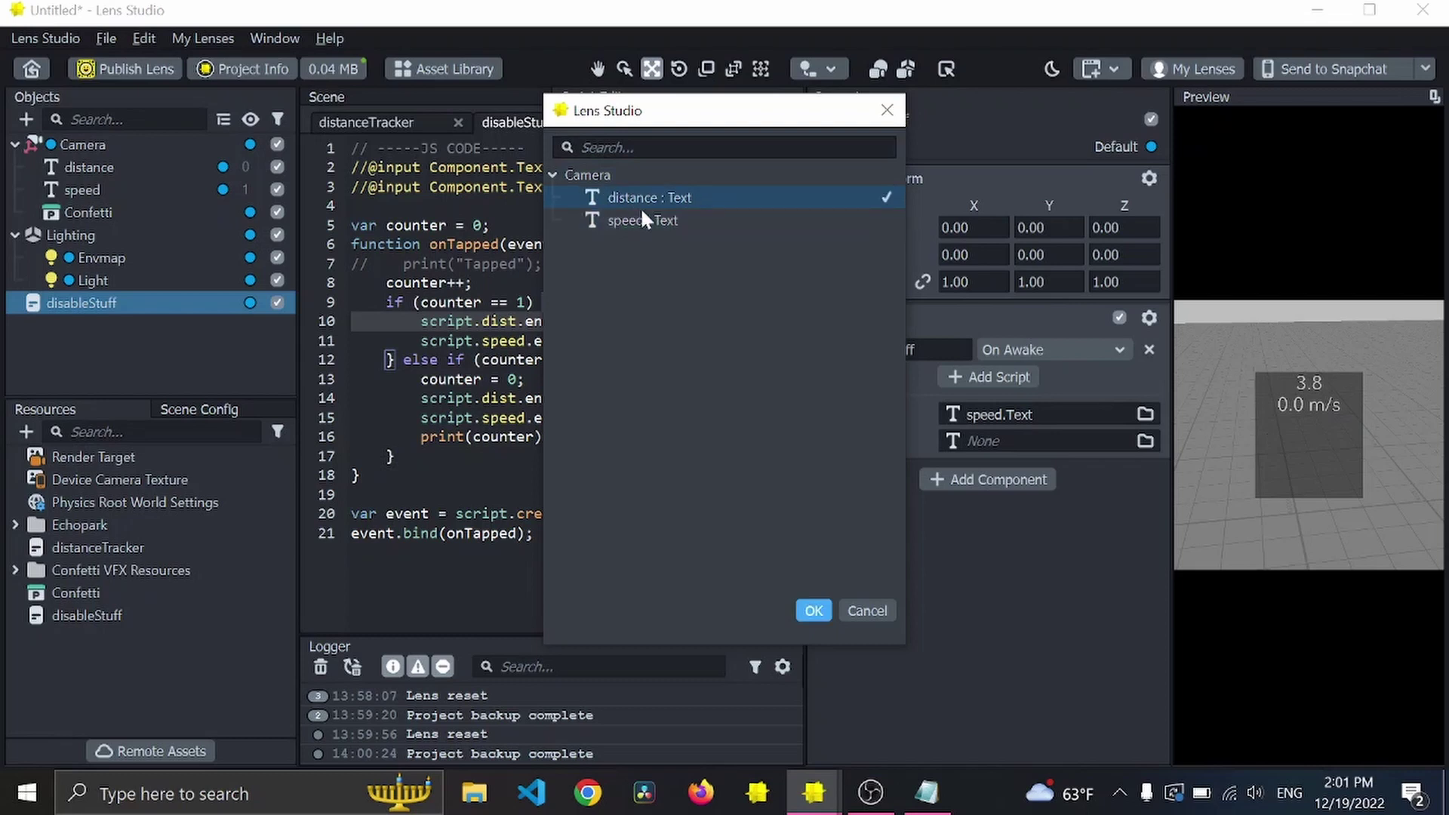
pyautogui.click(802, 617)
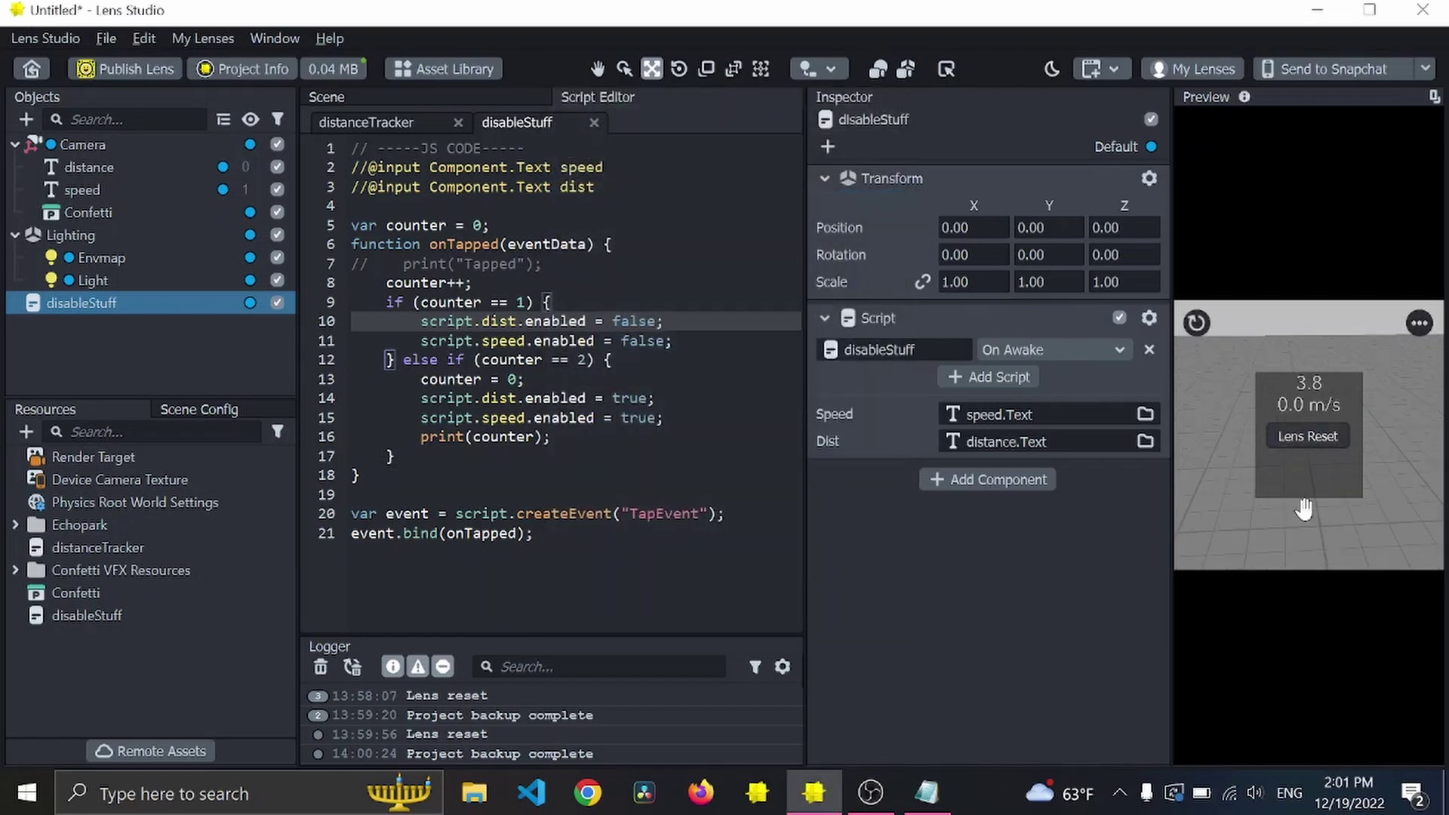
# Tap repeatedly in the preview to test toggling the speed and distance texts, and move the preview camera around.
pyautogui.click(1315, 487)
pyautogui.click(1316, 488)
pyautogui.click(1316, 488)
pyautogui.click(1316, 488)
pyautogui.click(1316, 488)
pyautogui.click(1315, 488)
pyautogui.click(1315, 488)
pyautogui.click(1315, 488)
pyautogui.click(1315, 488)
pyautogui.moveTo(1326, 482); pyautogui.dragTo(1271, 514, button='right')
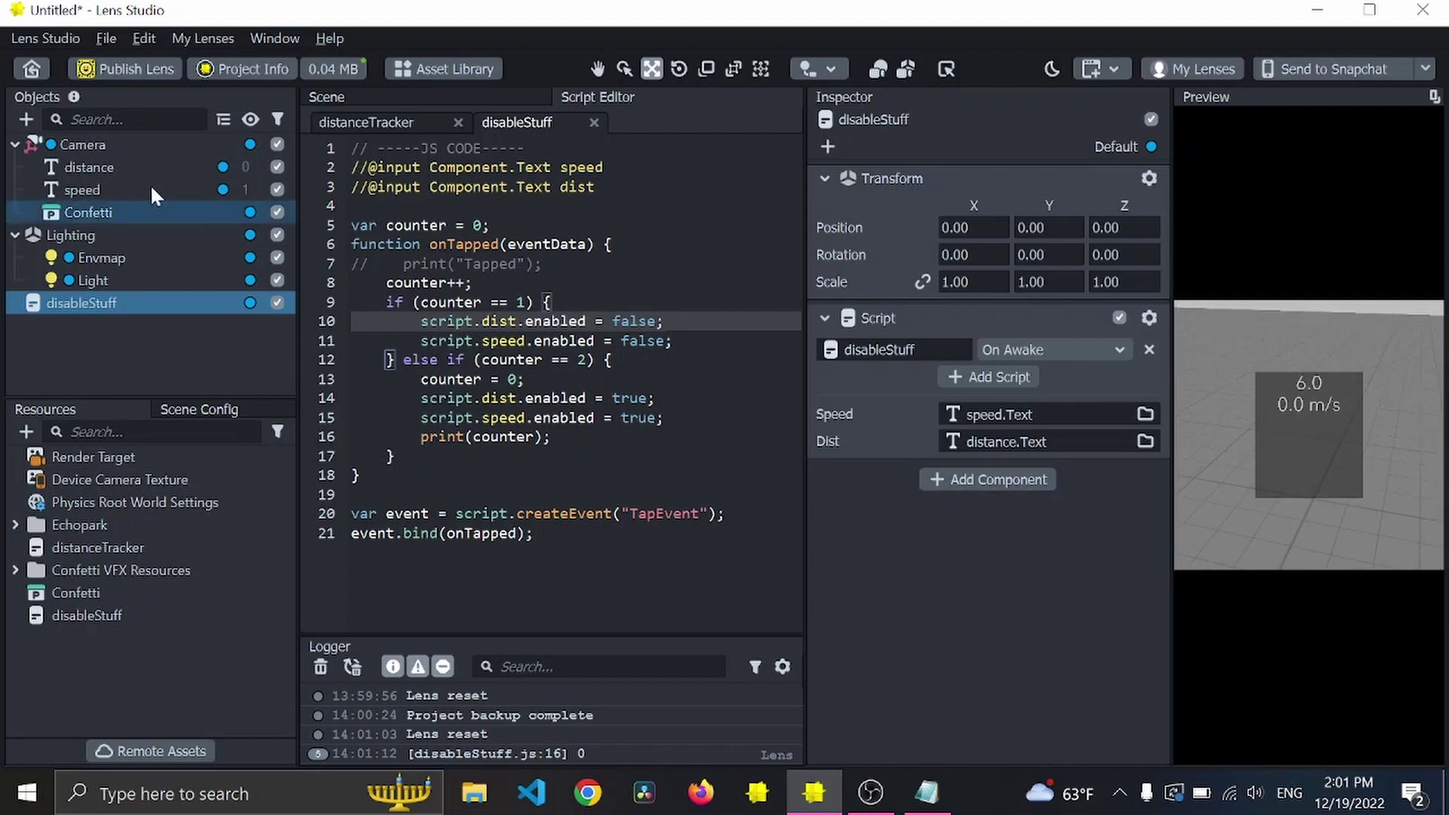
# Set the font size of both the distance and speed texts to 30.
pyautogui.click(144, 155)
pyautogui.keyDown('ctrl'); pyautogui.click(147, 190); pyautogui.keyUp('ctrl')
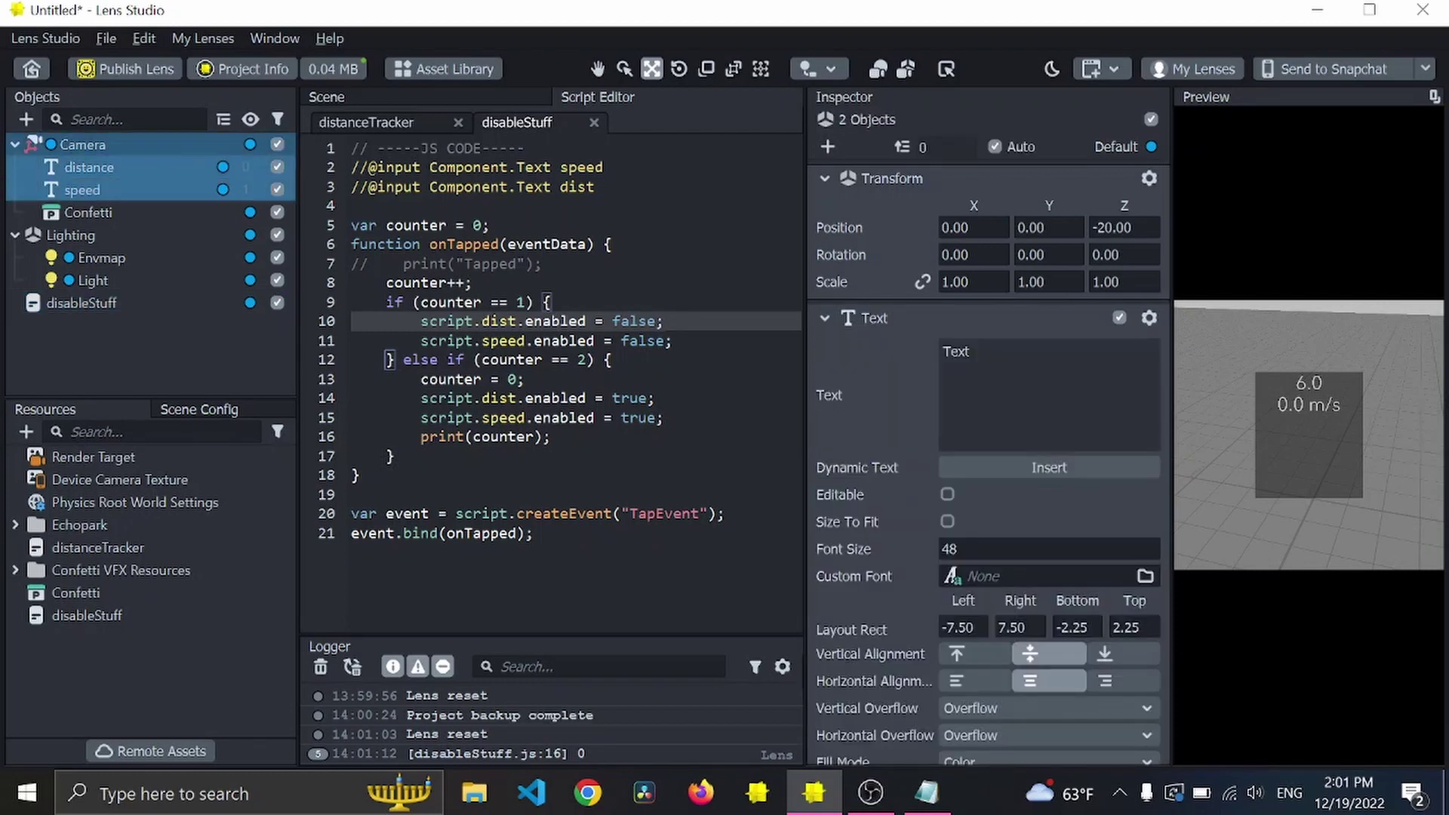
pyautogui.moveTo(1253, 415); pyautogui.dragTo(1205, 450)
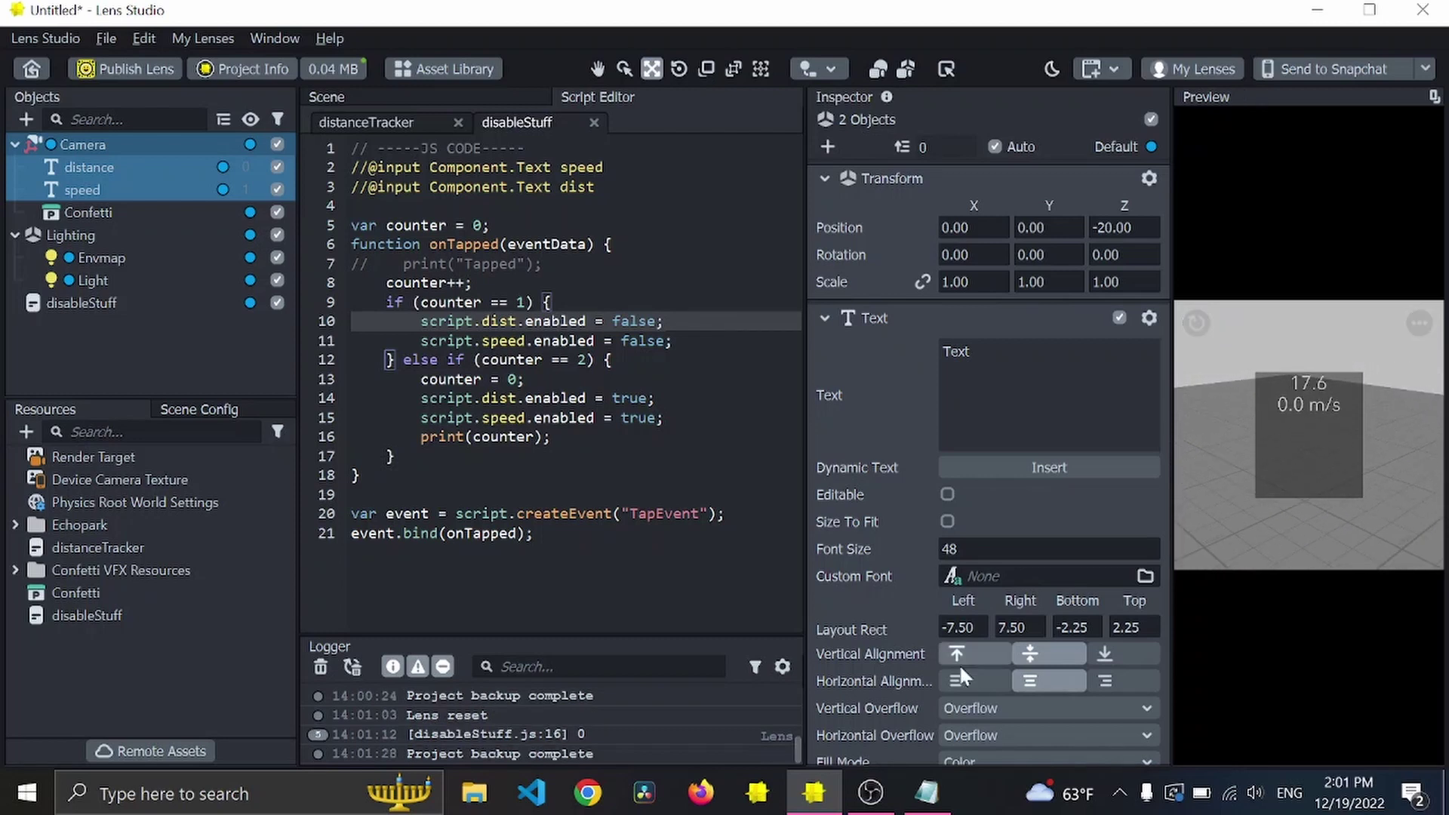
pyautogui.click(955, 549)
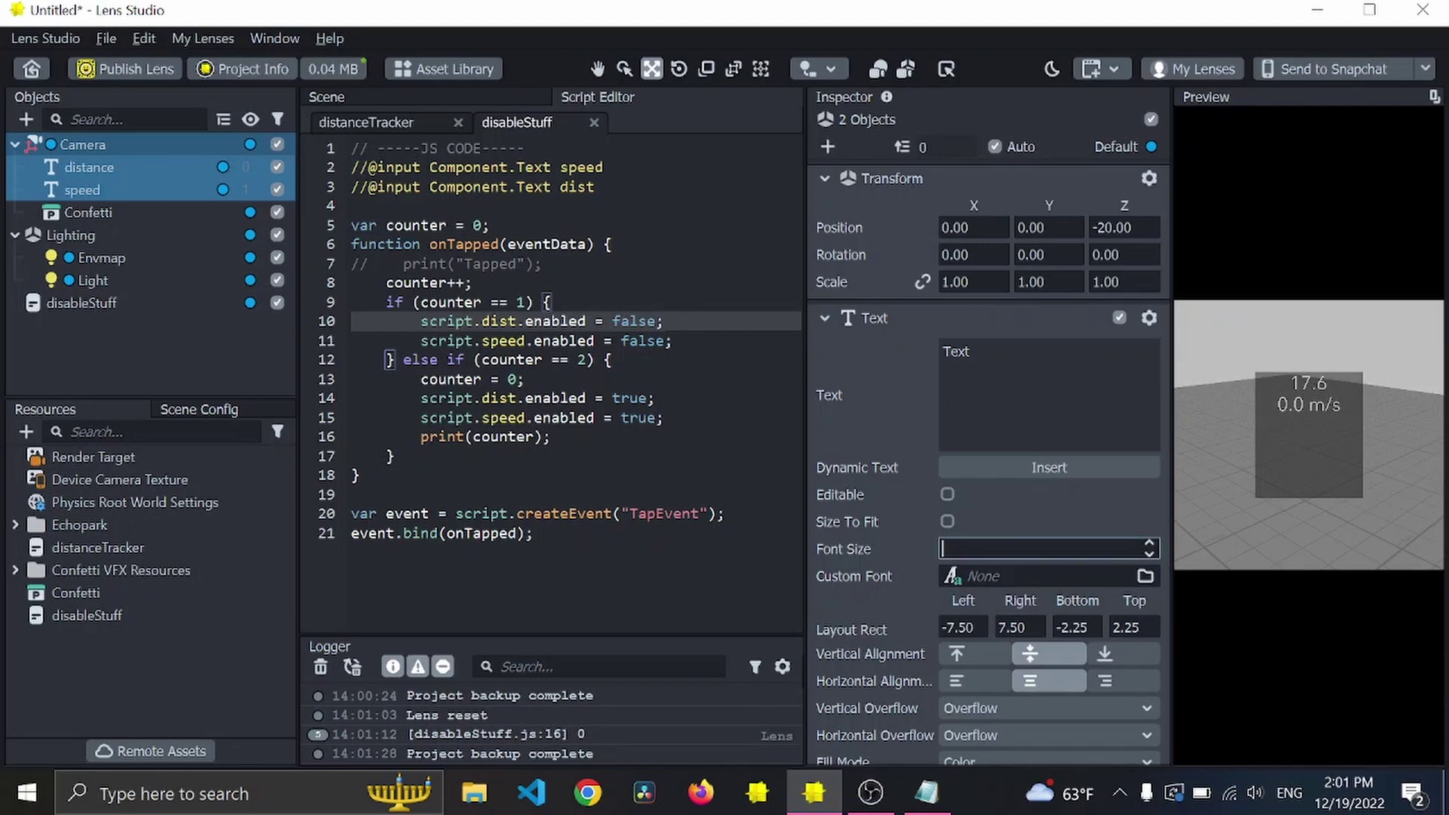
pyautogui.write('30')
pyautogui.press('Return')
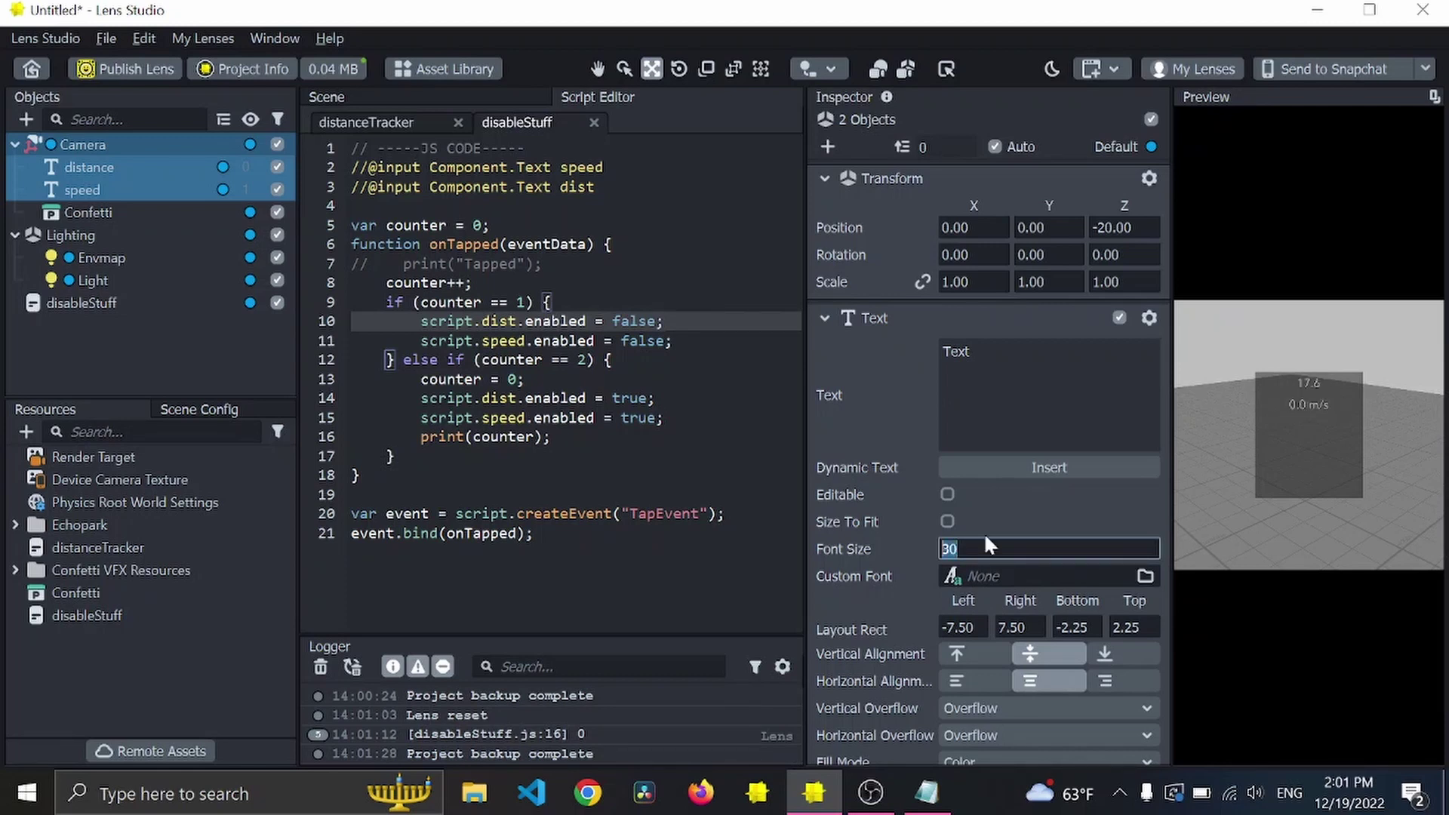
# Move around in the preview to check the resized texts while the distance accumulates.
pyautogui.moveTo(1342, 524); pyautogui.dragTo(1308, 545)
pyautogui.click(1012, 558)
pyautogui.moveTo(1337, 474); pyautogui.dragTo(1039, 442)
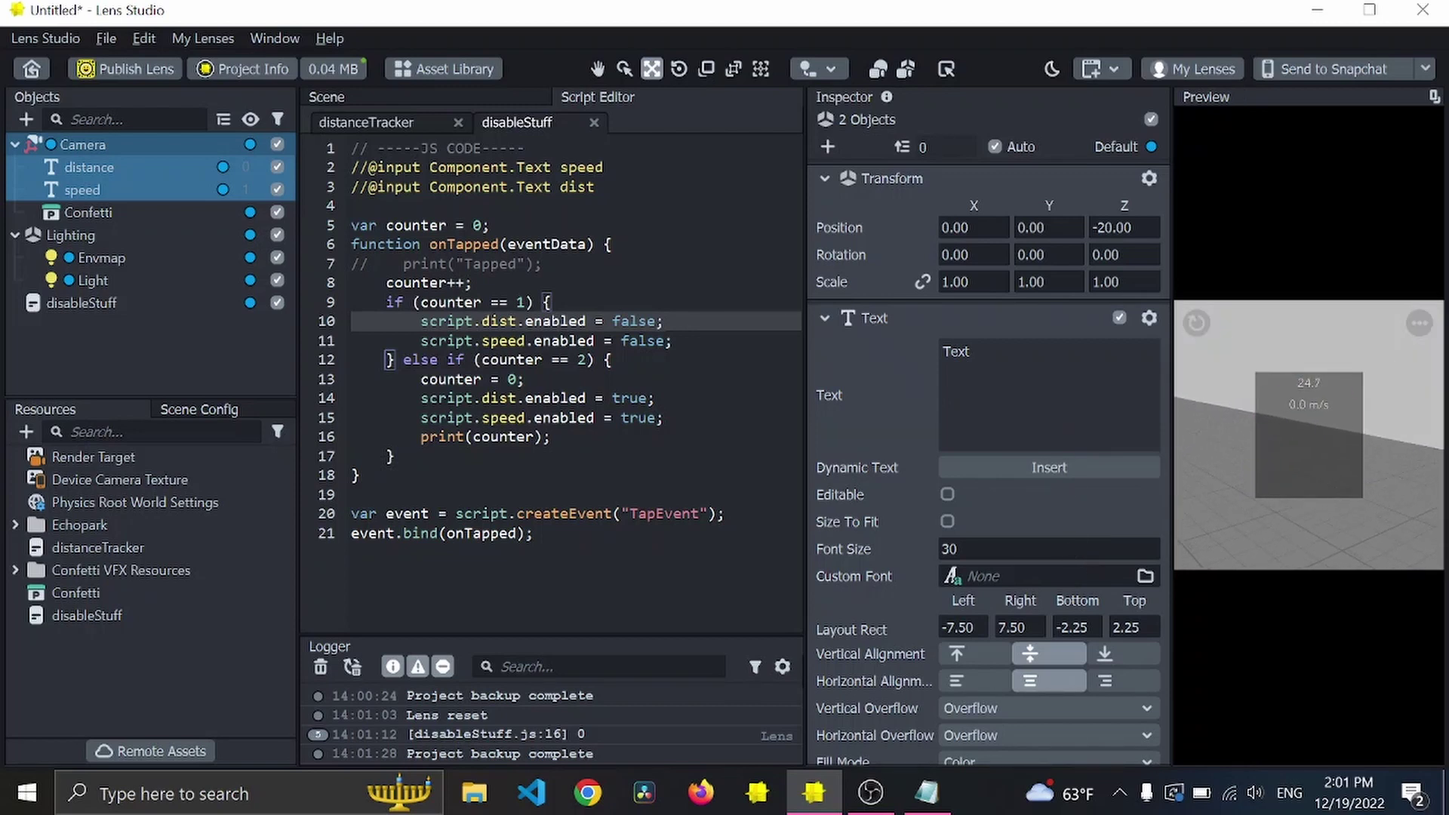
# Save the disableStuff script and send the lens to Snapchat.
pyautogui.click(674, 417)
pyautogui.hotkey('ctrl', 's')
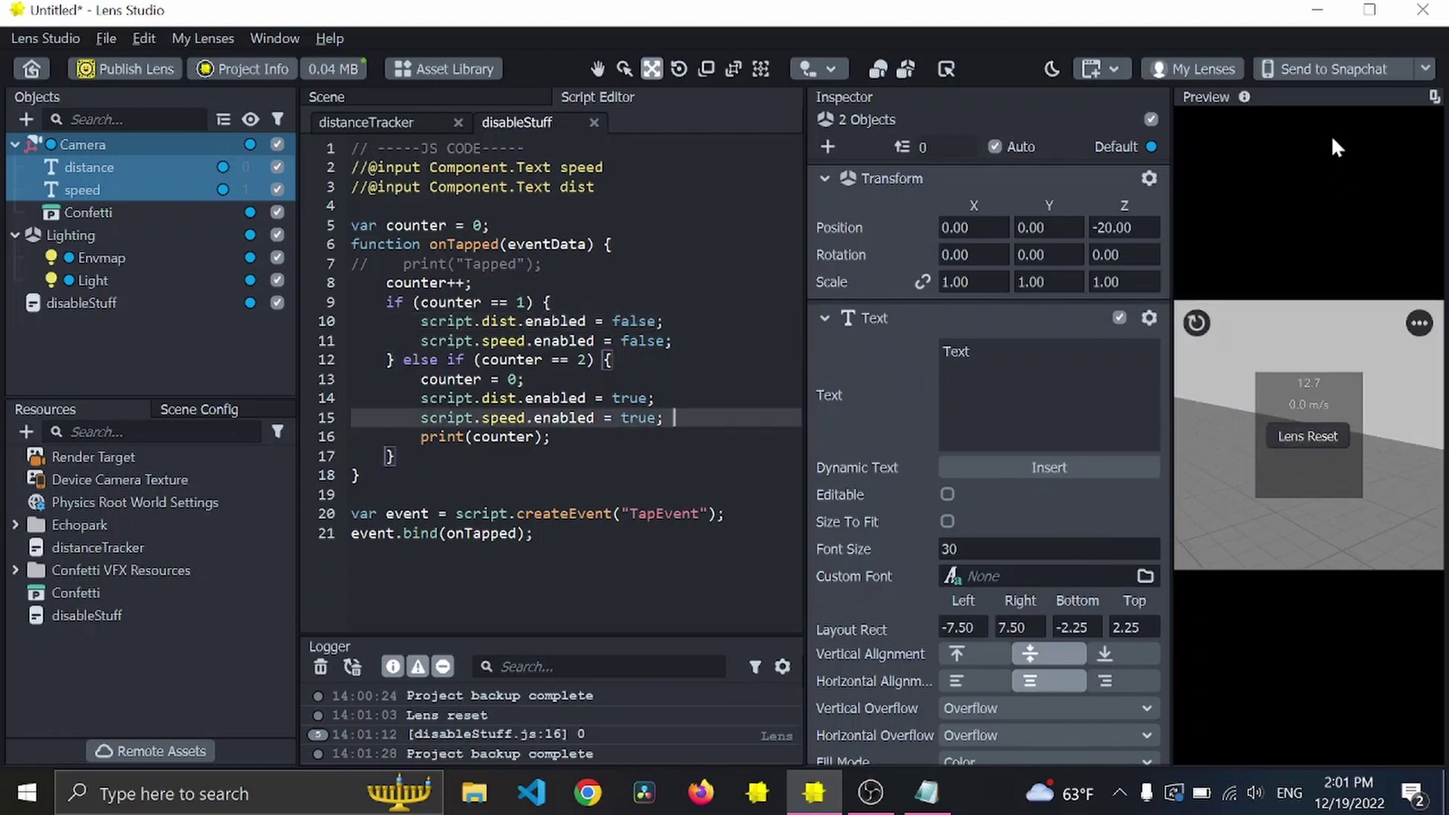
pyautogui.click(1342, 68)
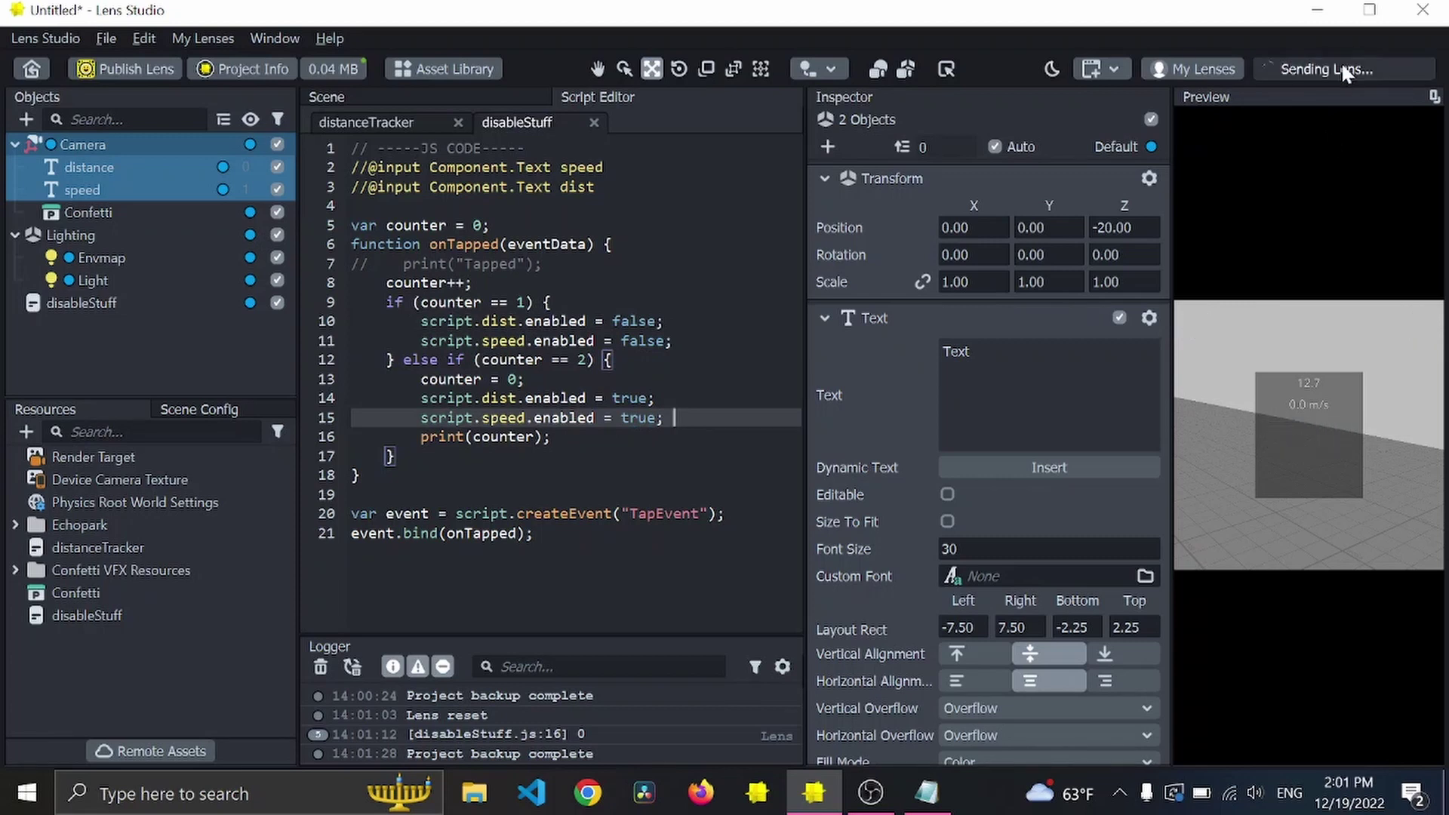